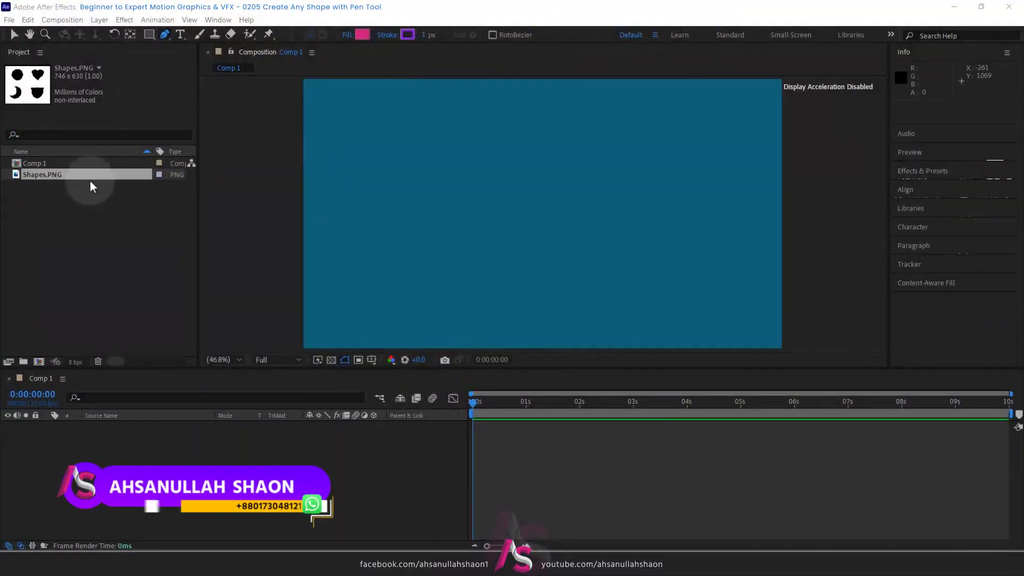
# Add Shapes.PNG from the Project panel as a layer in Comp 1
pyautogui.moveTo(77, 177); pyautogui.dragTo(100, 453)
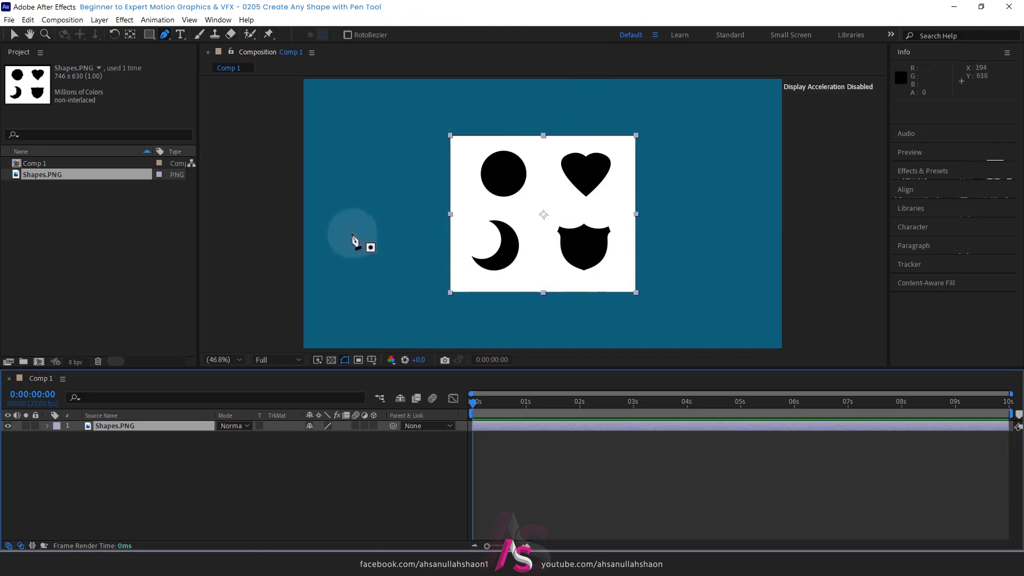
# Scale the Shapes.PNG layer up to 181% so its four black shapes fill the frame
pyautogui.click(62, 226)
pyautogui.click(66, 175)
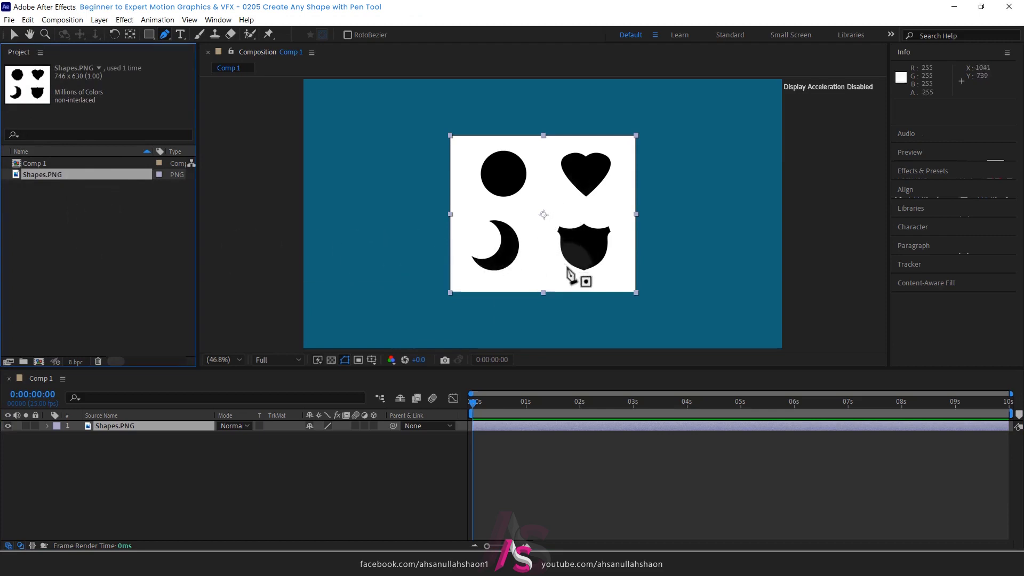
pyautogui.click(170, 36)
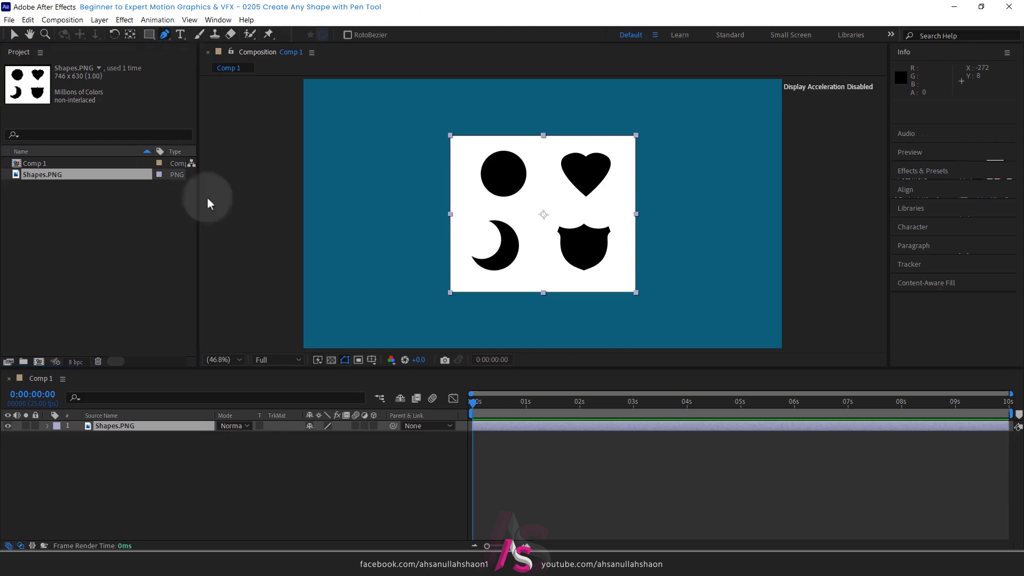
pyautogui.click(119, 450)
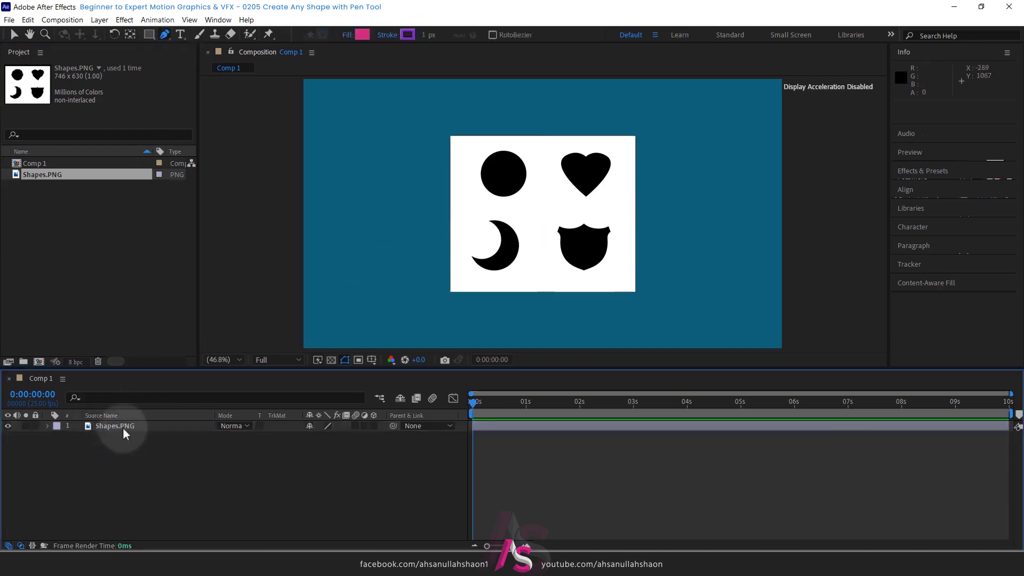
pyautogui.click(122, 427)
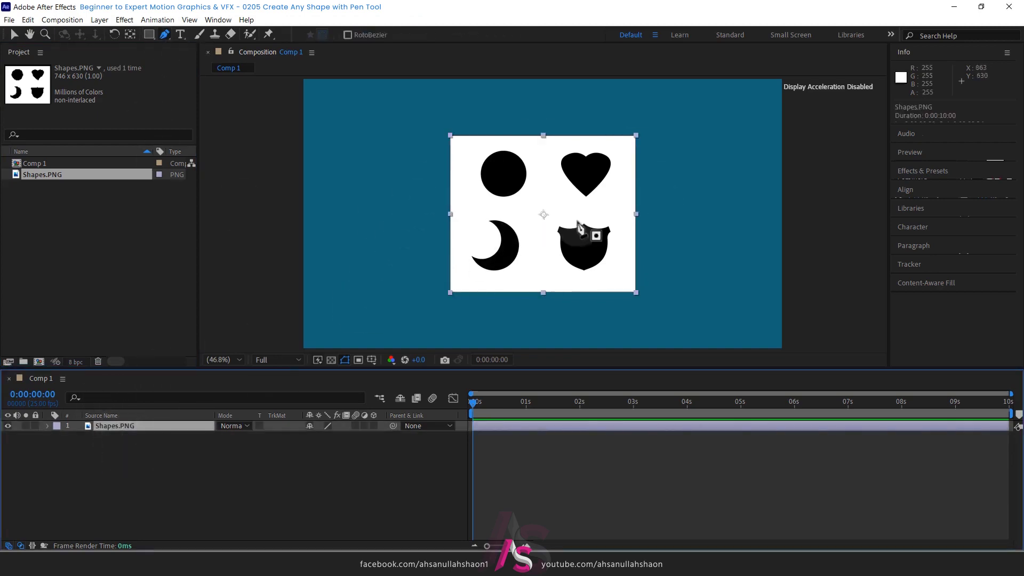
pyautogui.moveTo(325, 436); pyautogui.dragTo(379, 443)
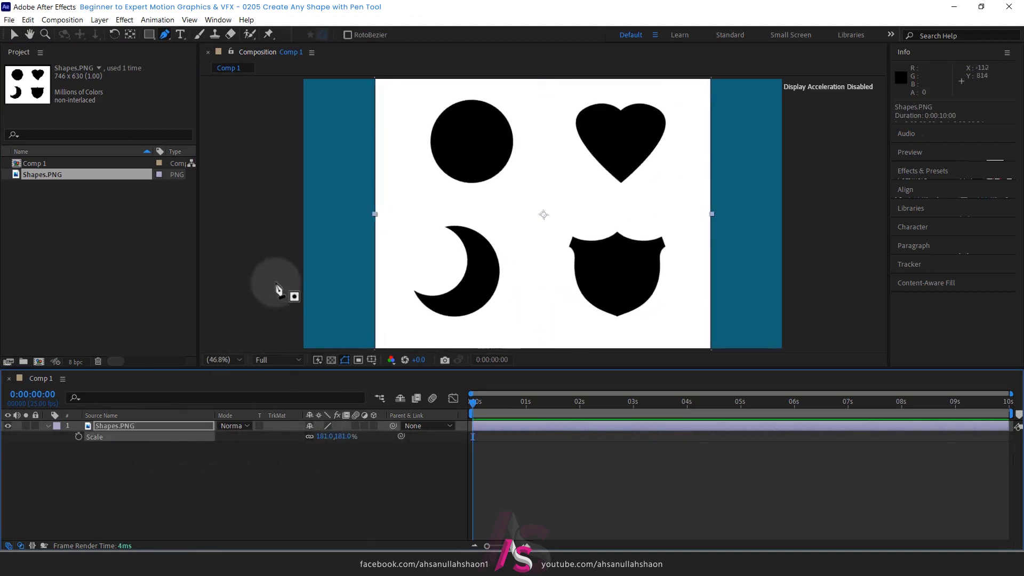
pyautogui.click(113, 426)
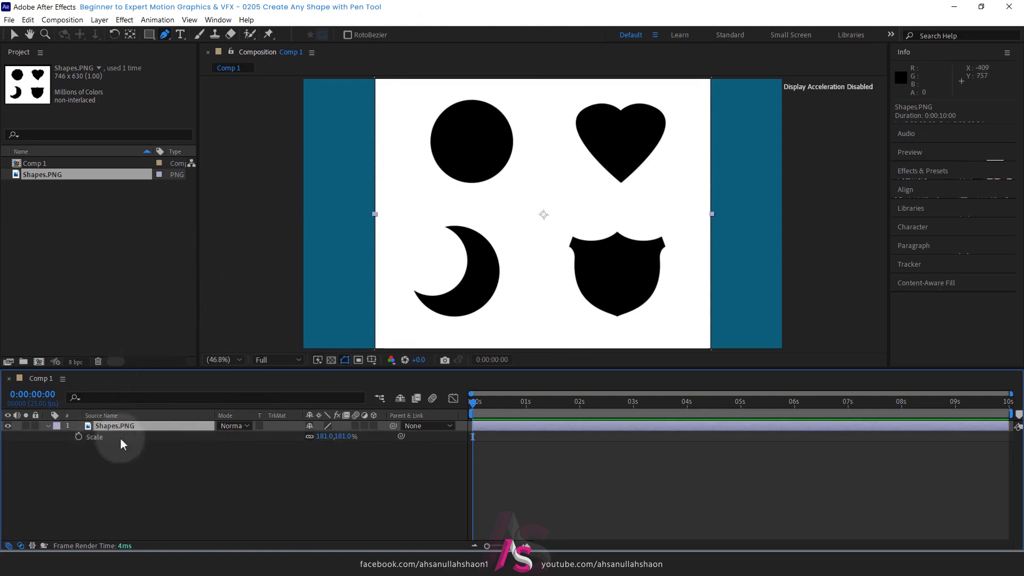
pyautogui.click(138, 474)
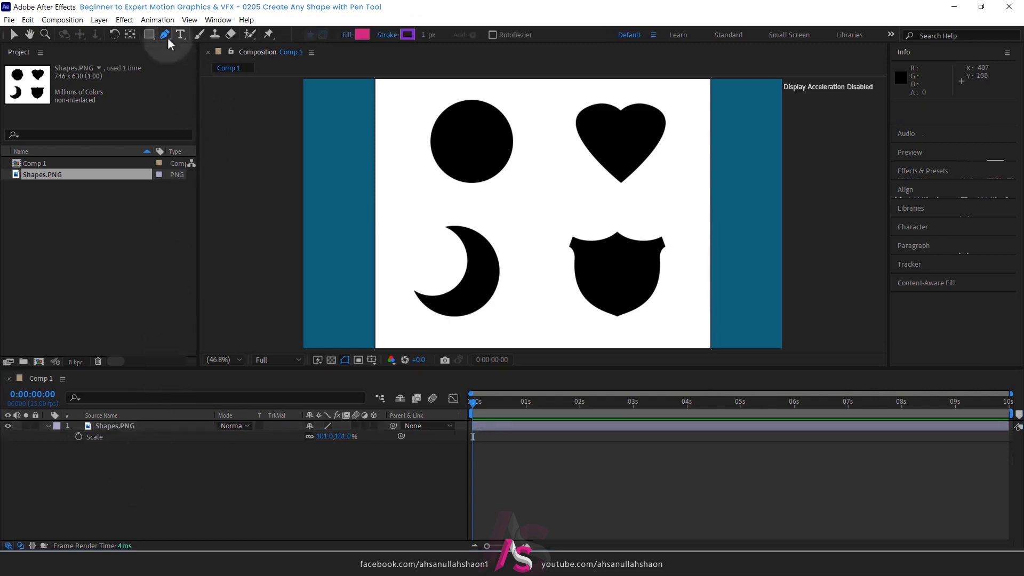
# Set the Pen tool's shape fill to None and its stroke width to 2 px
pyautogui.click(347, 35)
pyautogui.click(248, 136)
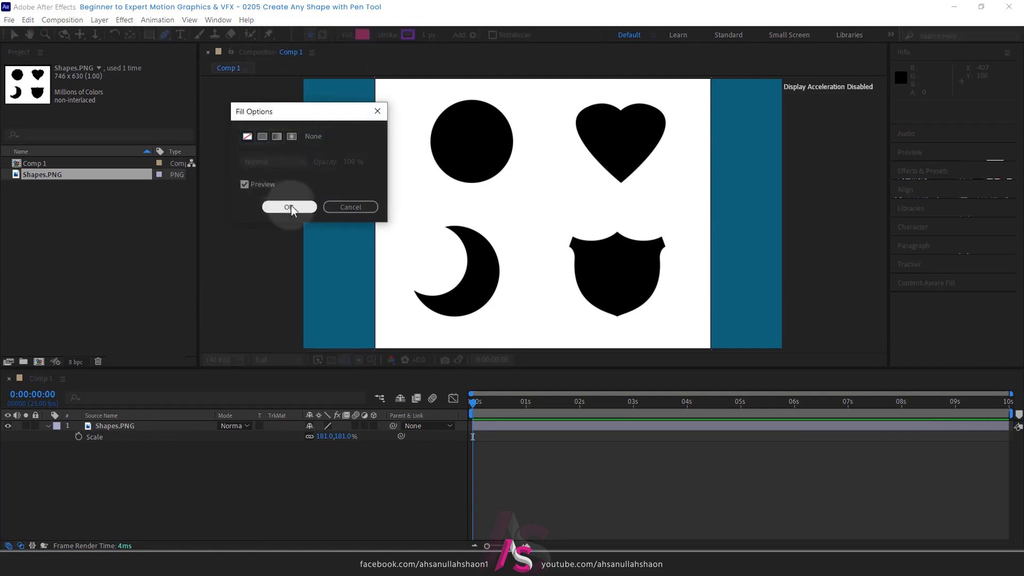
pyautogui.click(289, 207)
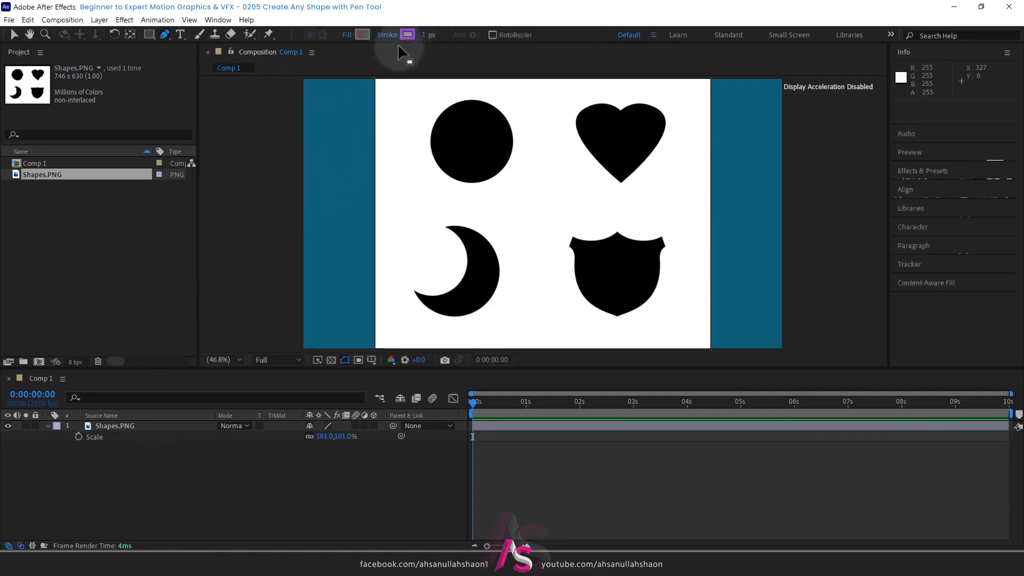
pyautogui.click(424, 35)
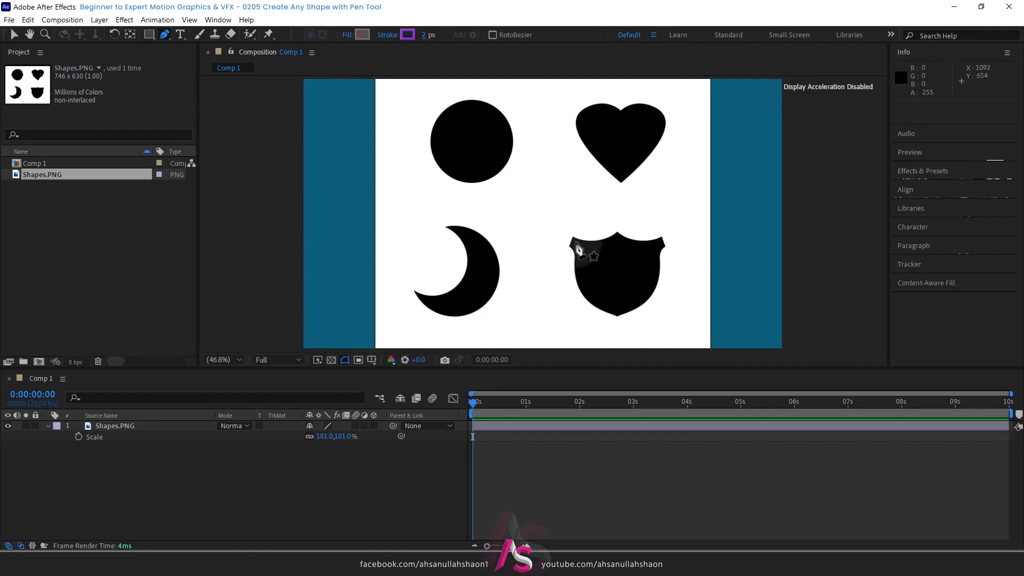
# Zoom the Composition viewer to 400% and pan along the shield's top edge
pyautogui.scroll(3, 579, 250)
pyautogui.scroll(2, 581, 252)
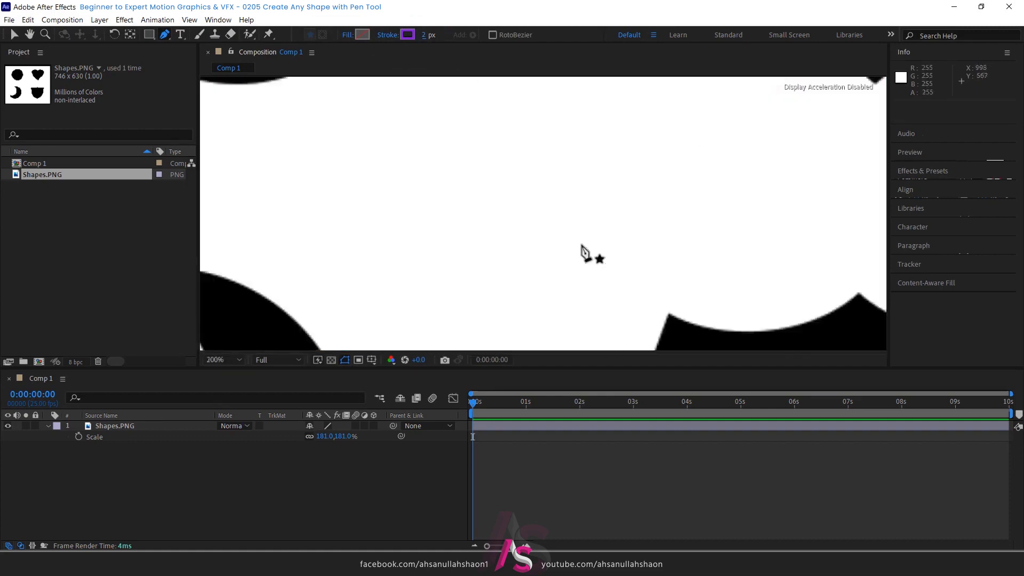
pyautogui.scroll(-5, 583, 251)
pyautogui.scroll(3, 584, 252)
pyautogui.scroll(-3, 585, 252)
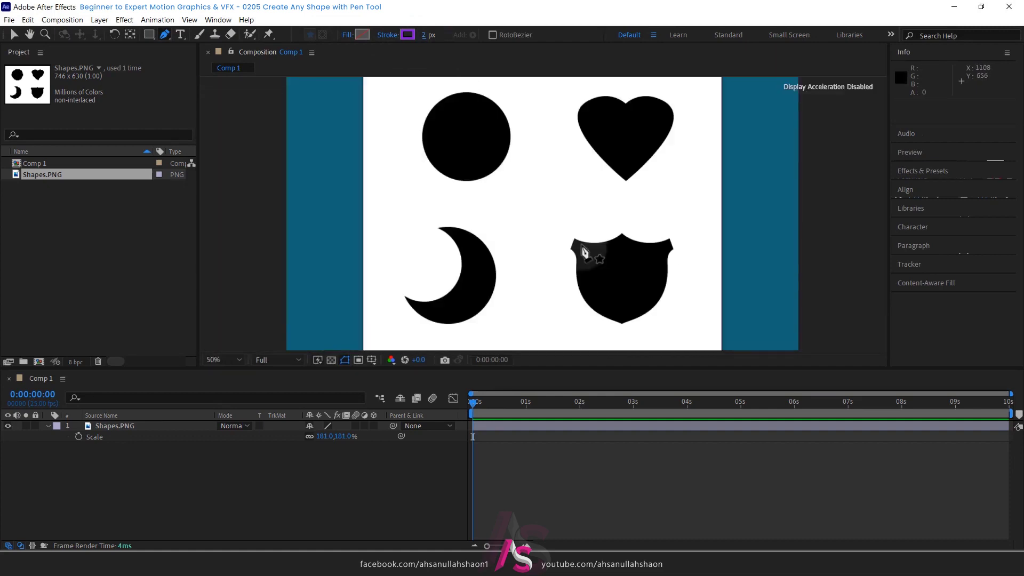
pyautogui.scroll(3, 585, 252)
pyautogui.scroll(-3, 585, 252)
pyautogui.scroll(2, 585, 252)
pyautogui.scroll(-2, 585, 253)
pyautogui.scroll(3, 585, 253)
pyautogui.scroll(-5, 585, 252)
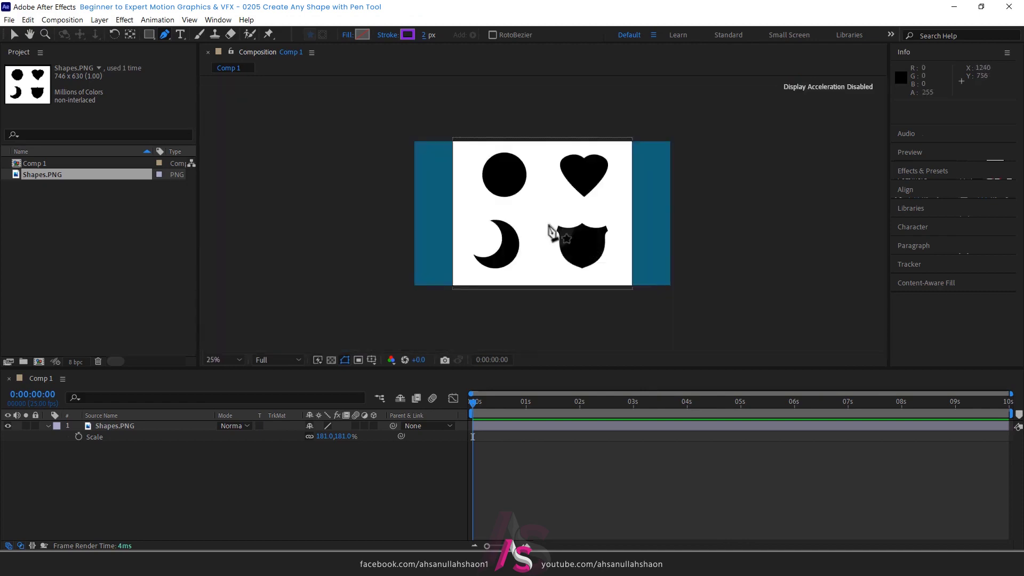
pyautogui.scroll(4, 425, 155)
pyautogui.scroll(-2, 424, 151)
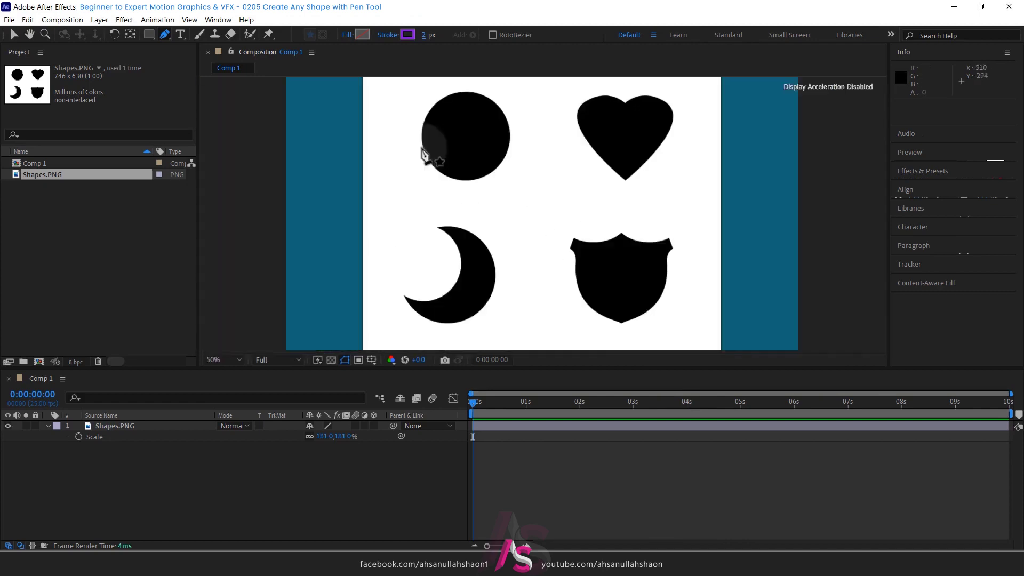
pyautogui.scroll(-2, 411, 130)
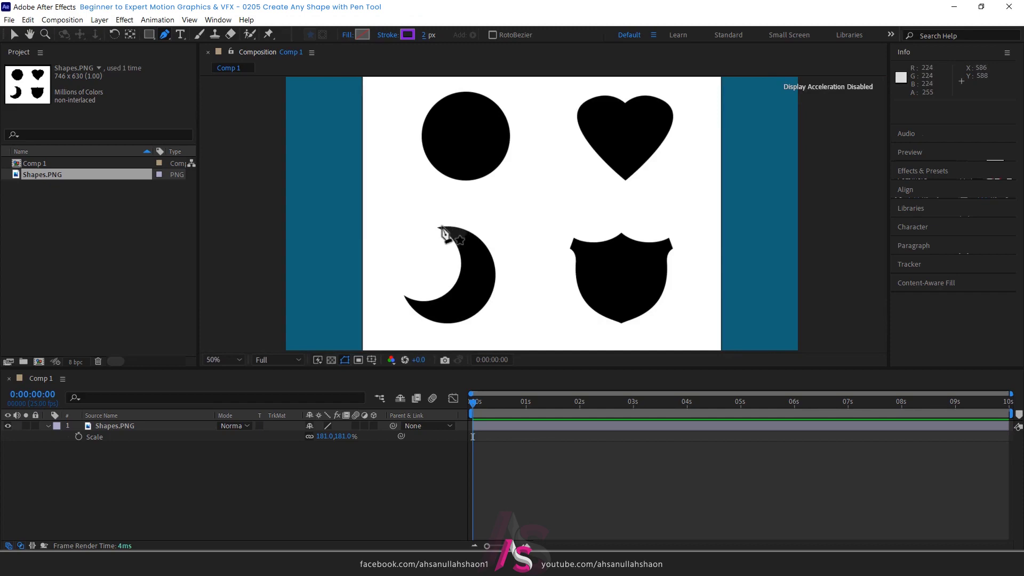
pyautogui.scroll(6, 439, 231)
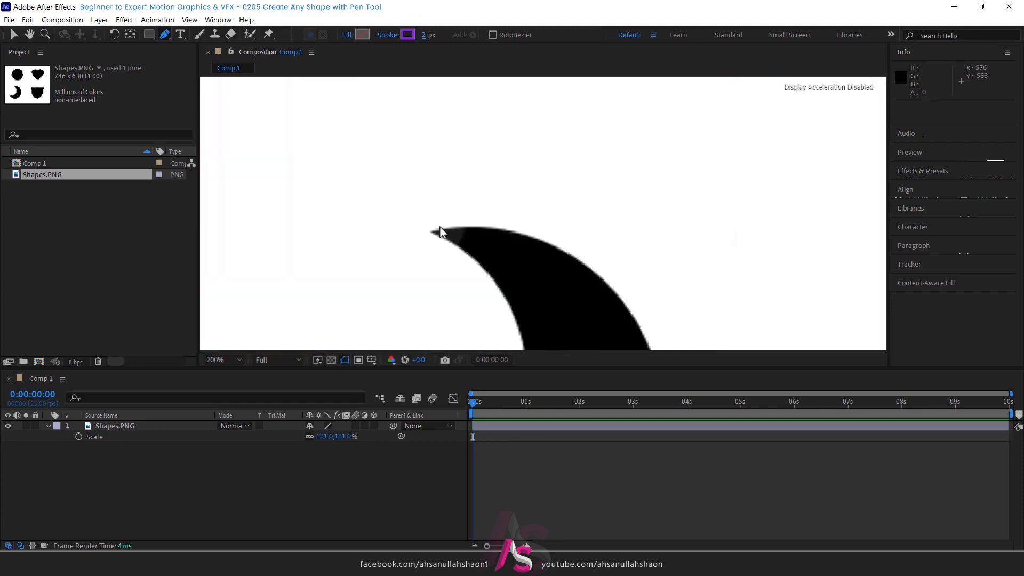
pyautogui.scroll(-3, 439, 231)
pyautogui.scroll(3, 440, 231)
pyautogui.scroll(-1, 440, 231)
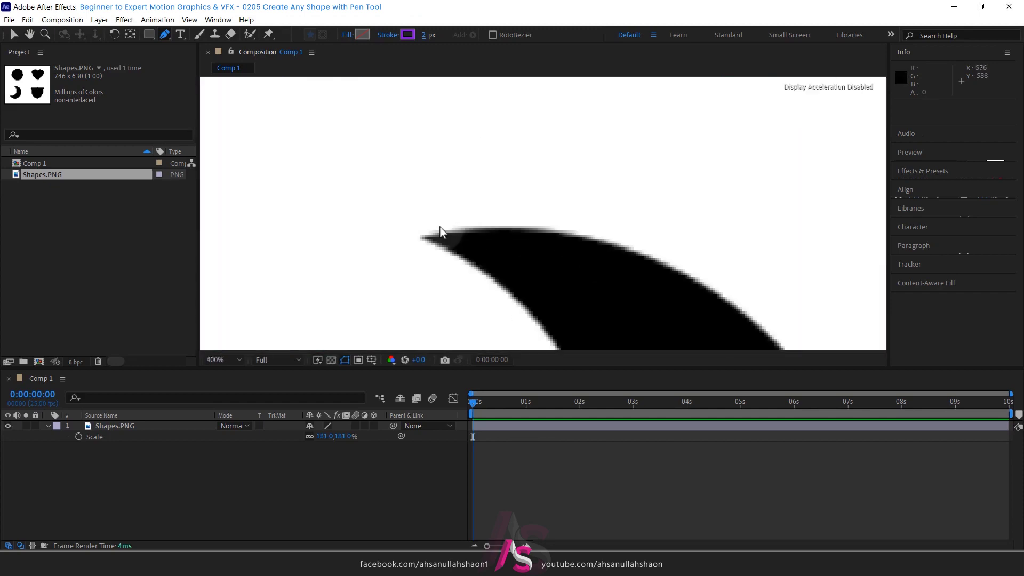
pyautogui.scroll(2, 440, 229)
pyautogui.scroll(-2, 440, 229)
pyautogui.scroll(-2, 440, 232)
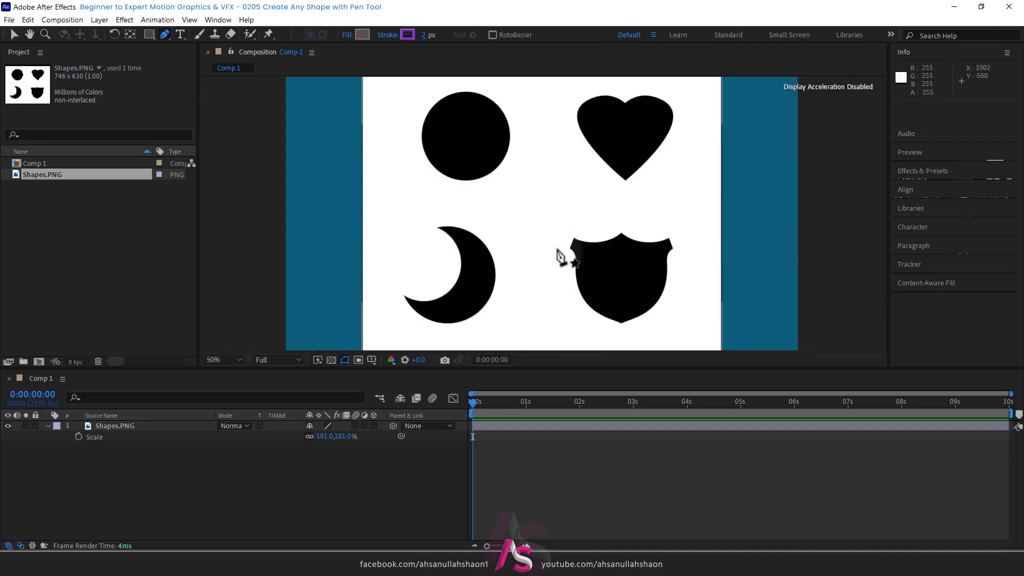
pyautogui.scroll(6, 572, 245)
pyautogui.scroll(-1, 573, 245)
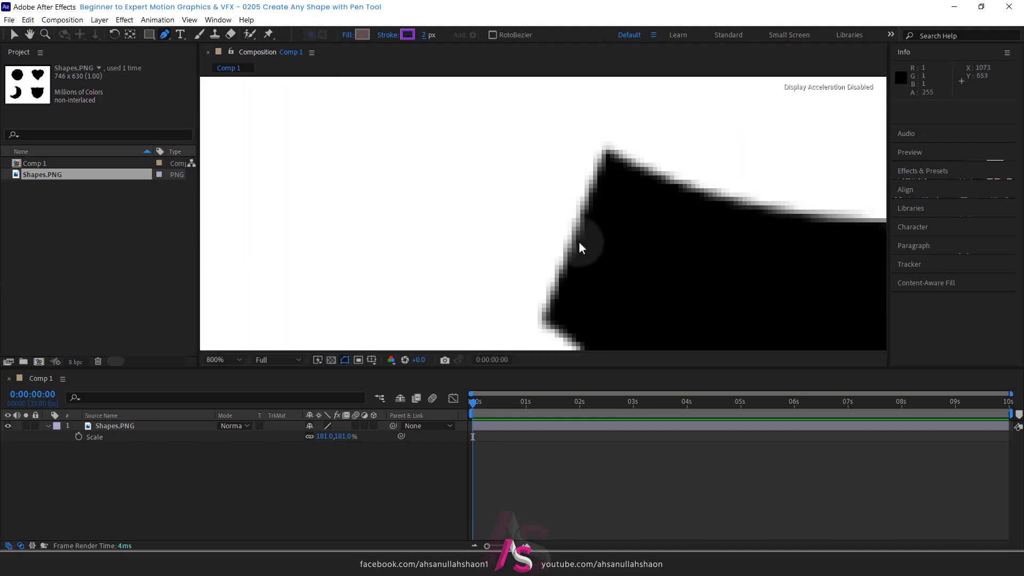
pyautogui.scroll(-3, 578, 241)
pyautogui.scroll(-4, 578, 241)
pyautogui.scroll(4, 578, 241)
pyautogui.scroll(2, 578, 240)
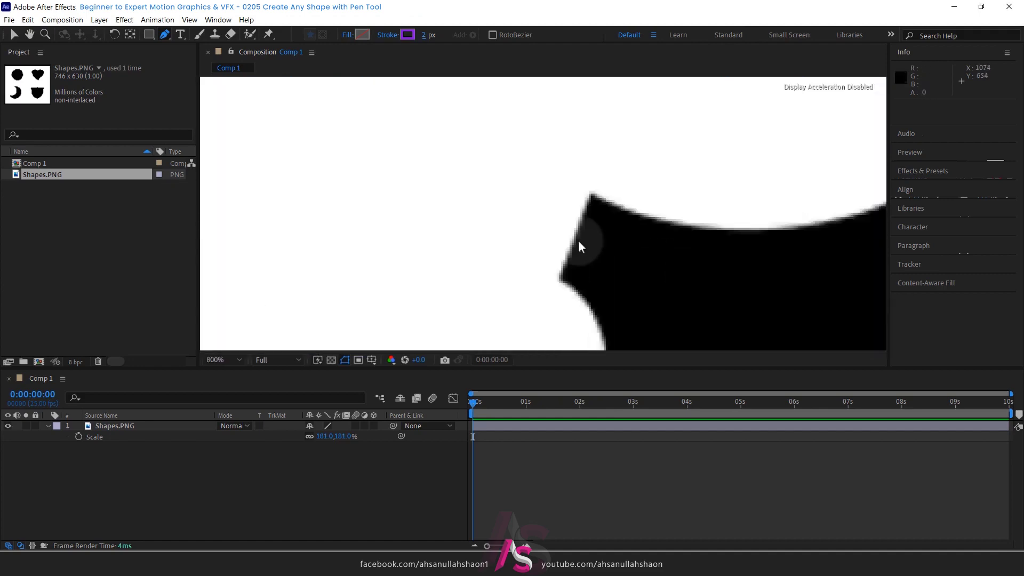
pyautogui.scroll(1, 578, 239)
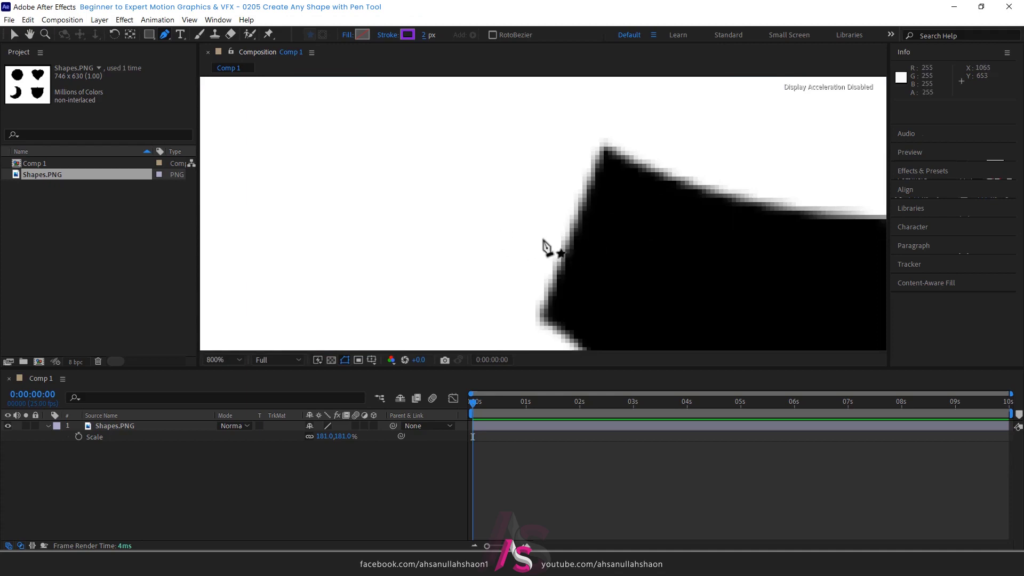
pyautogui.click(572, 279)
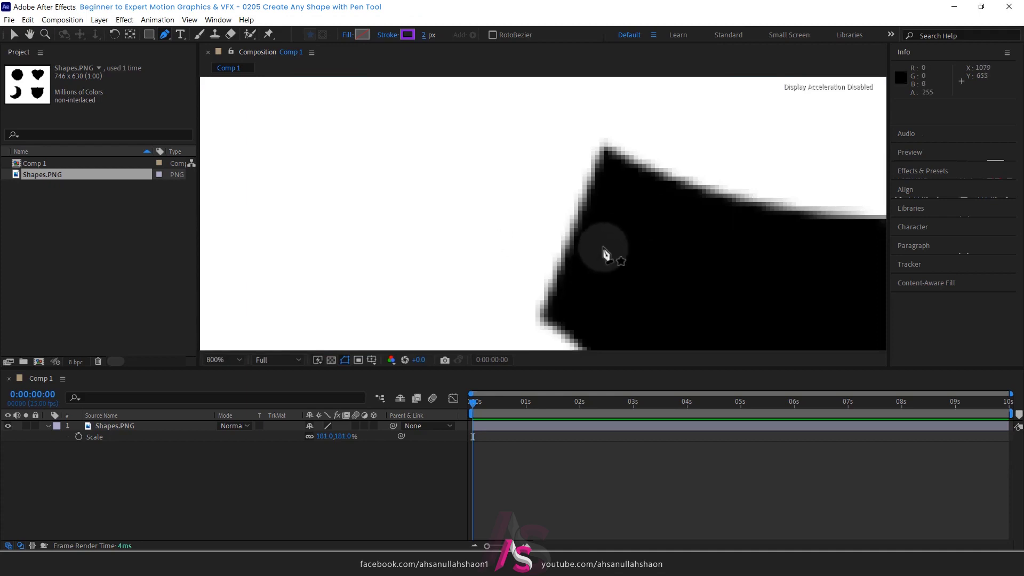
pyautogui.moveTo(607, 255)
pyautogui.mouseDown()
pyautogui.moveTo(333, 215)
pyautogui.moveTo(433, 179)
pyautogui.moveTo(432, 189)
pyautogui.mouseUp()
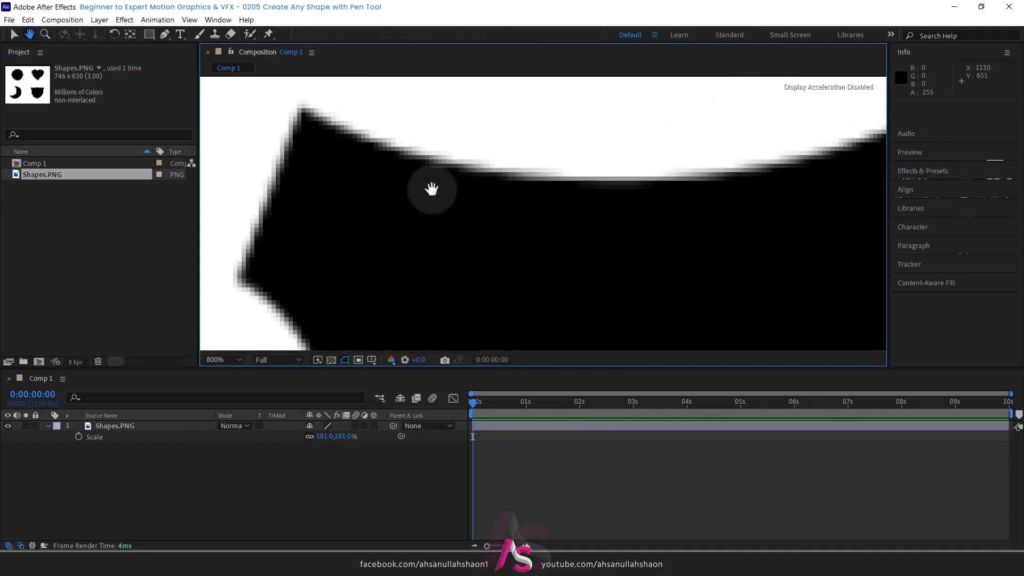
pyautogui.scroll(-2, 431, 189)
pyautogui.scroll(-4, 433, 195)
pyautogui.scroll(-3, 437, 203)
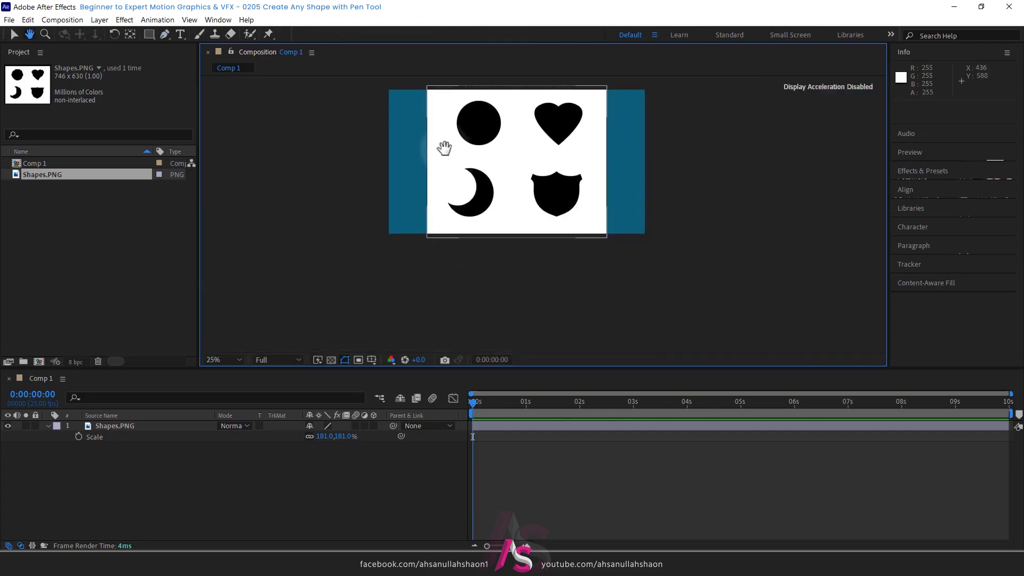
pyautogui.moveTo(443, 148)
pyautogui.mouseDown()
pyautogui.moveTo(526, 170)
pyautogui.moveTo(527, 227)
pyautogui.mouseUp()
# Return to the Pen tool and frame the shield's upper-left corner in a close-up
pyautogui.press('g')
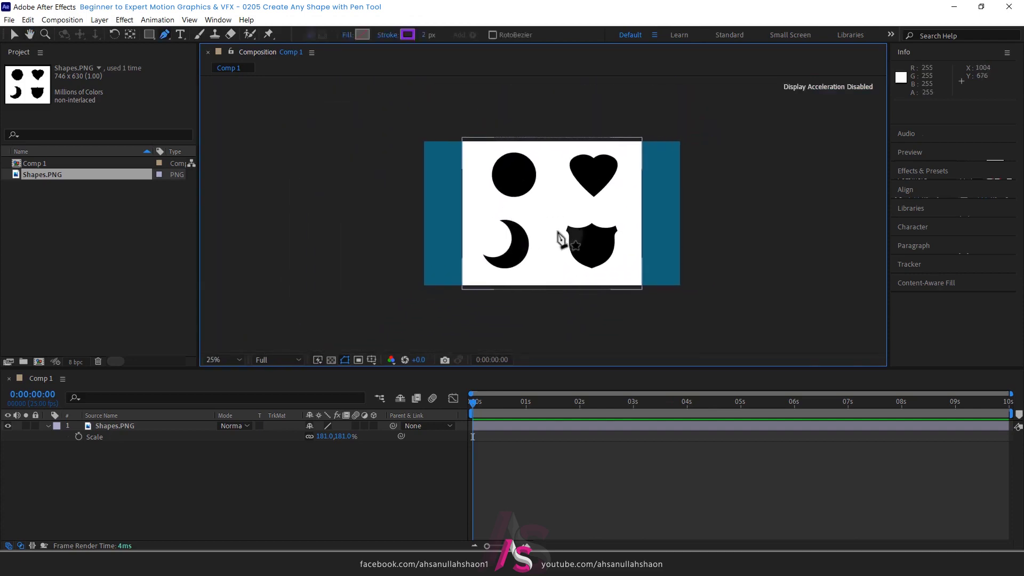
pyautogui.scroll(4, 580, 230)
pyautogui.scroll(3, 528, 219)
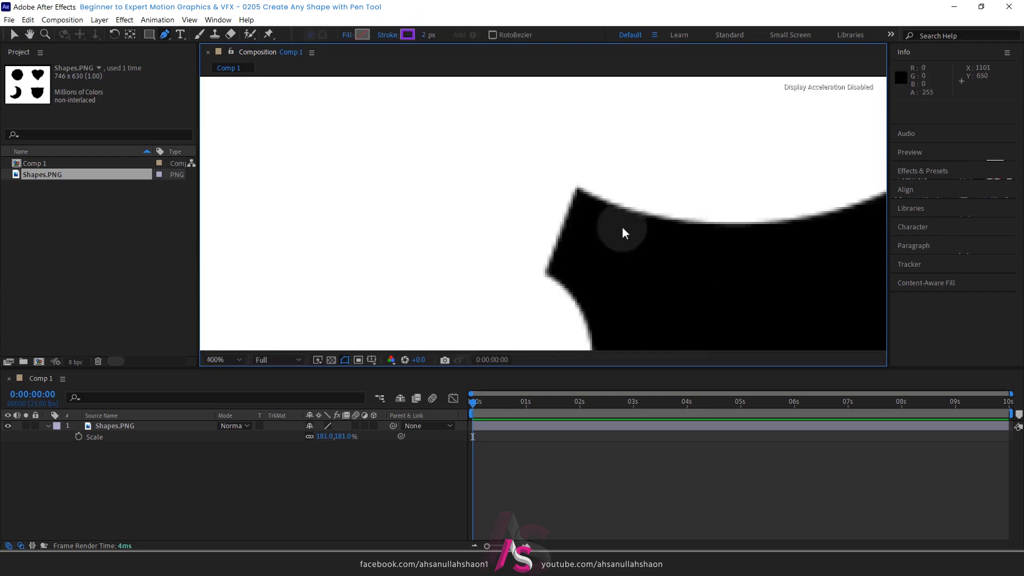
pyautogui.moveTo(622, 230); pyautogui.dragTo(419, 205)
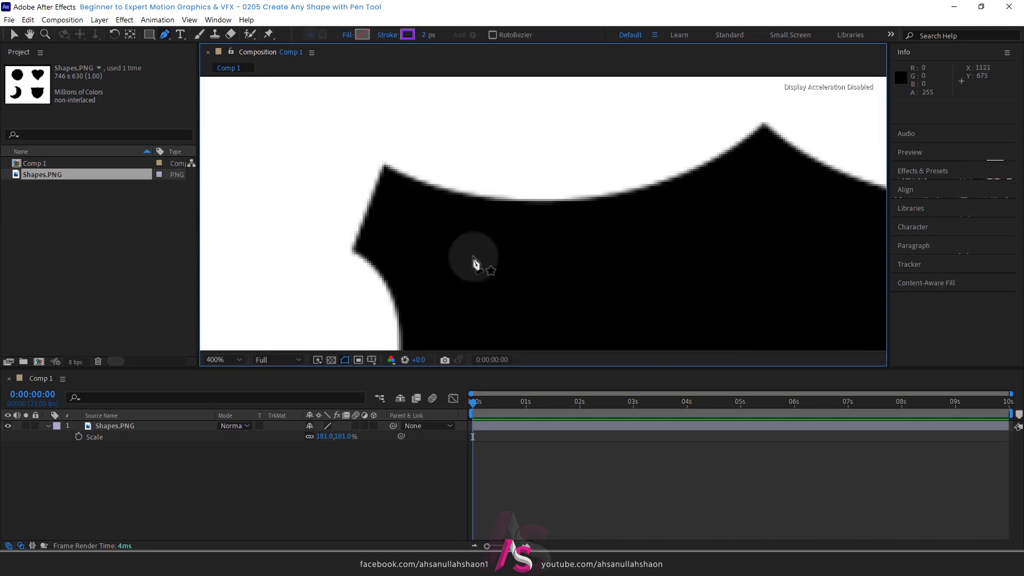
# Start a pen path with anchors at the shield's left corner and upper corner
pyautogui.click(166, 36)
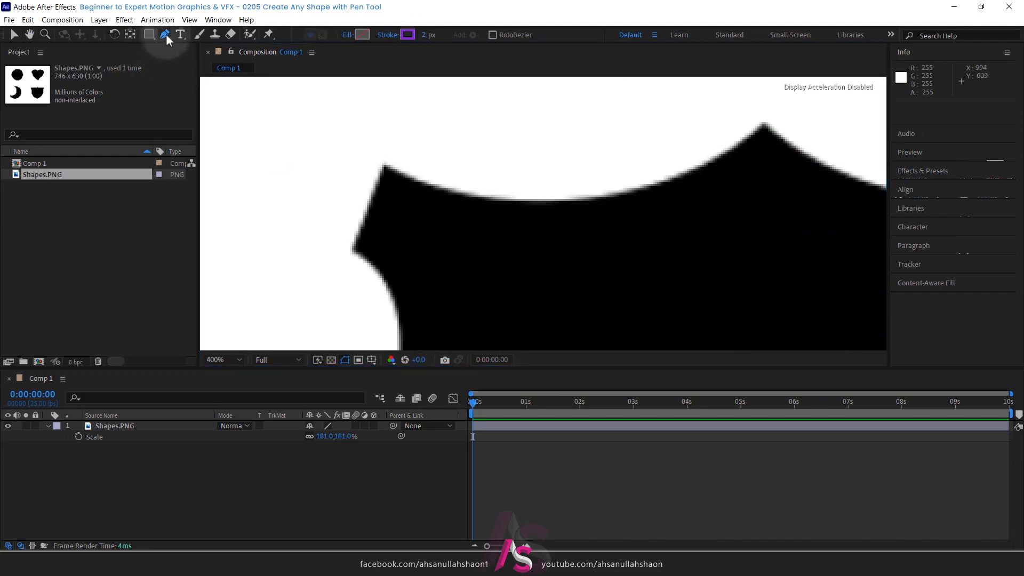
pyautogui.click(349, 249)
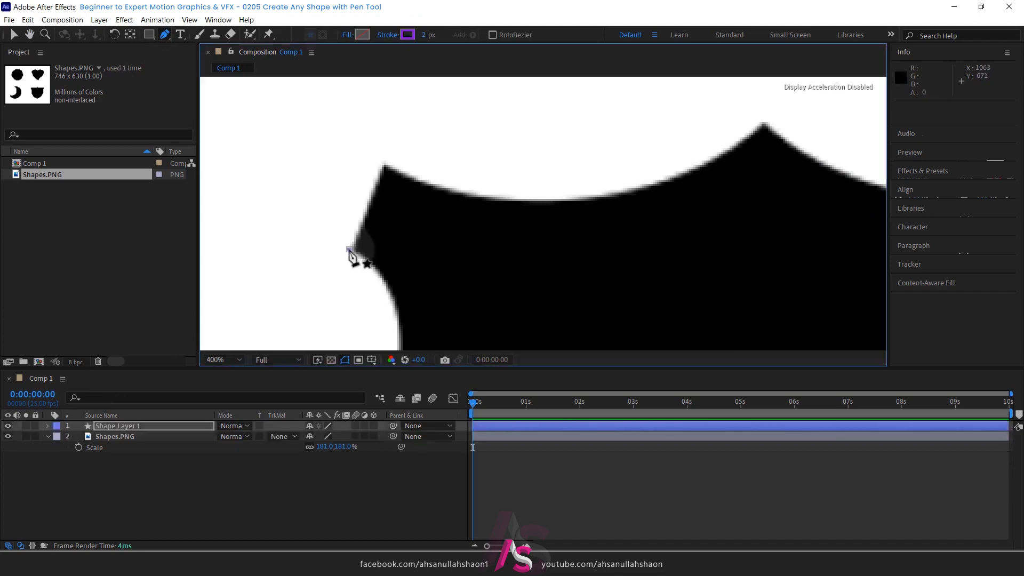
pyautogui.click(383, 164)
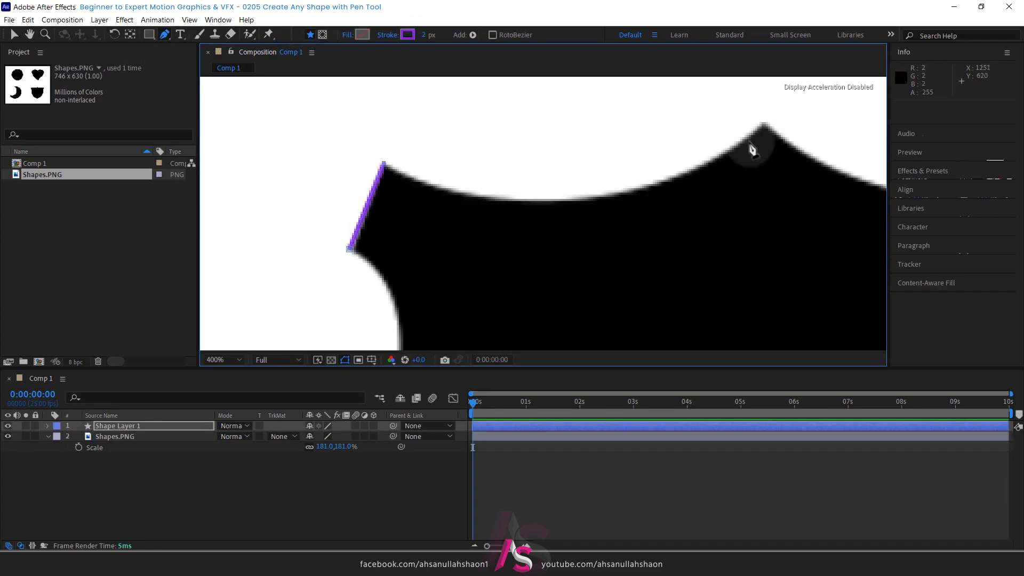
pyautogui.moveTo(580, 199); pyautogui.dragTo(476, 215)
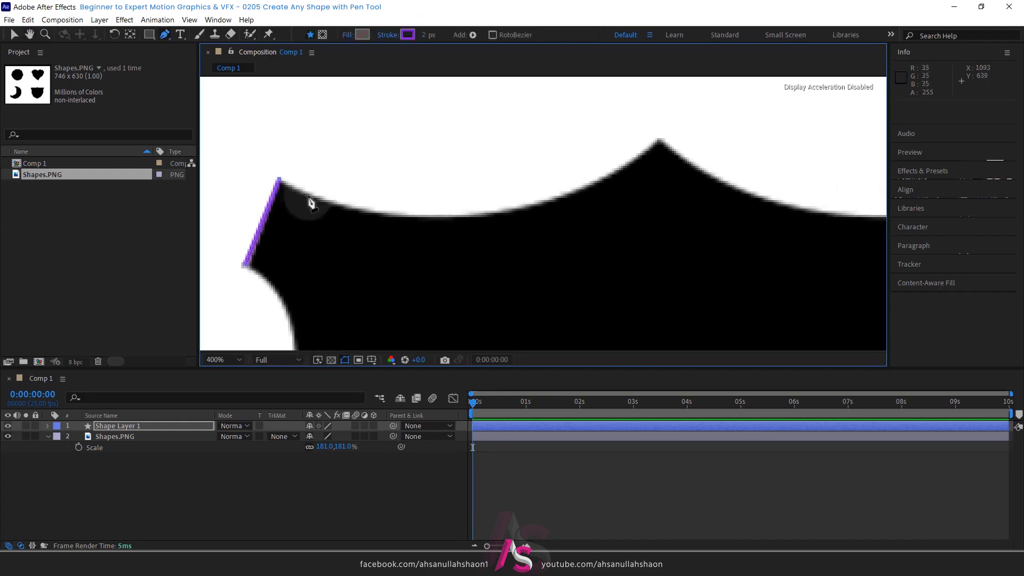
pyautogui.moveTo(309, 195); pyautogui.dragTo(332, 203)
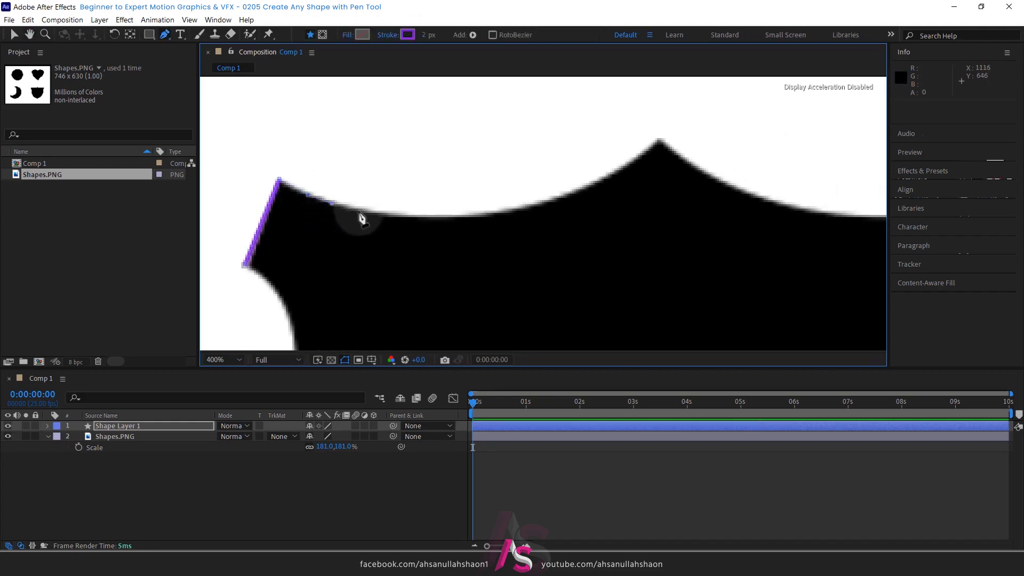
# Trace along the top edge and connect the upper corner to a vertex at the peak
pyautogui.click(425, 217)
pyautogui.click(452, 217)
pyautogui.click(480, 215)
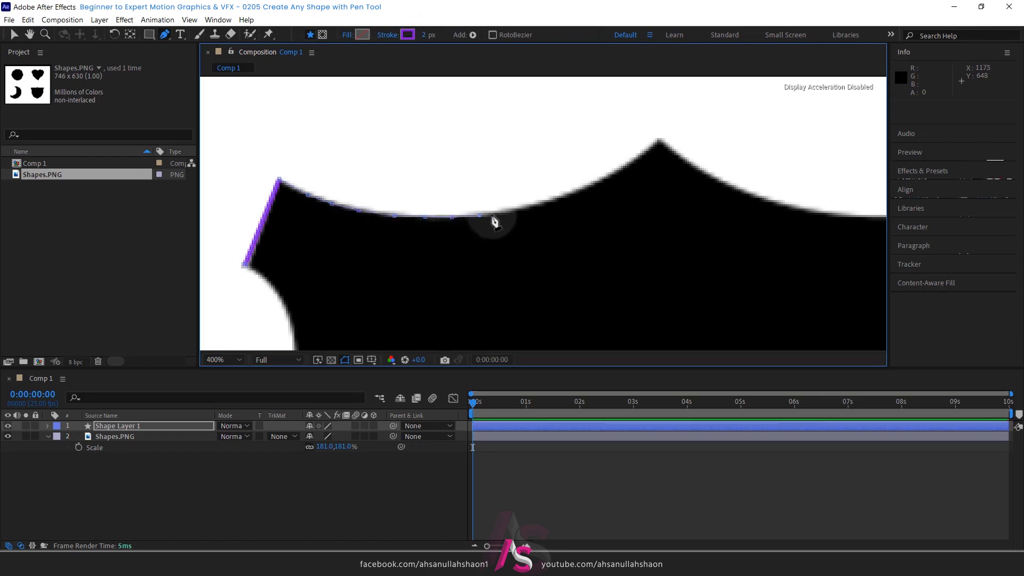
pyautogui.click(508, 211)
pyautogui.click(541, 201)
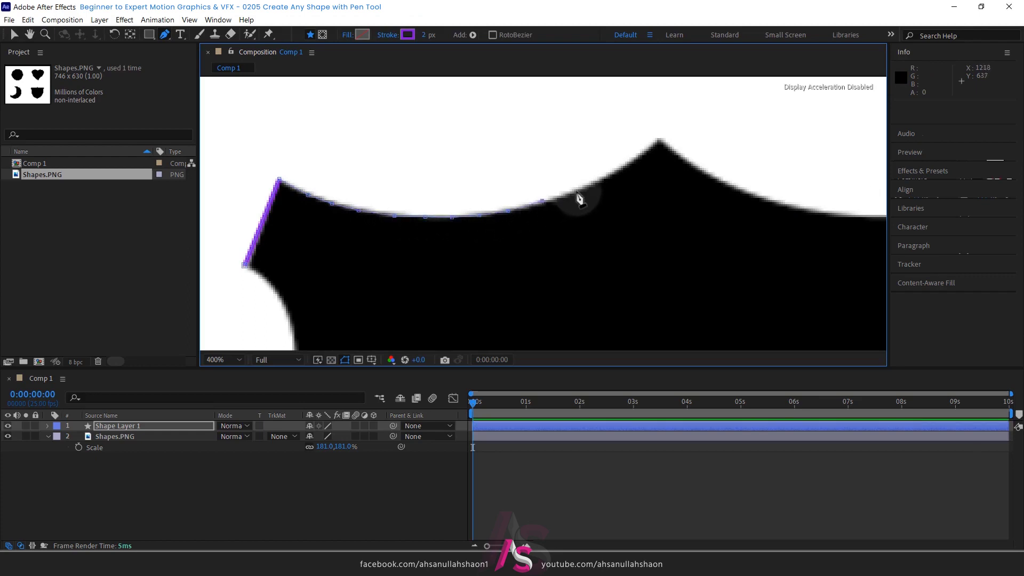
pyautogui.click(606, 176)
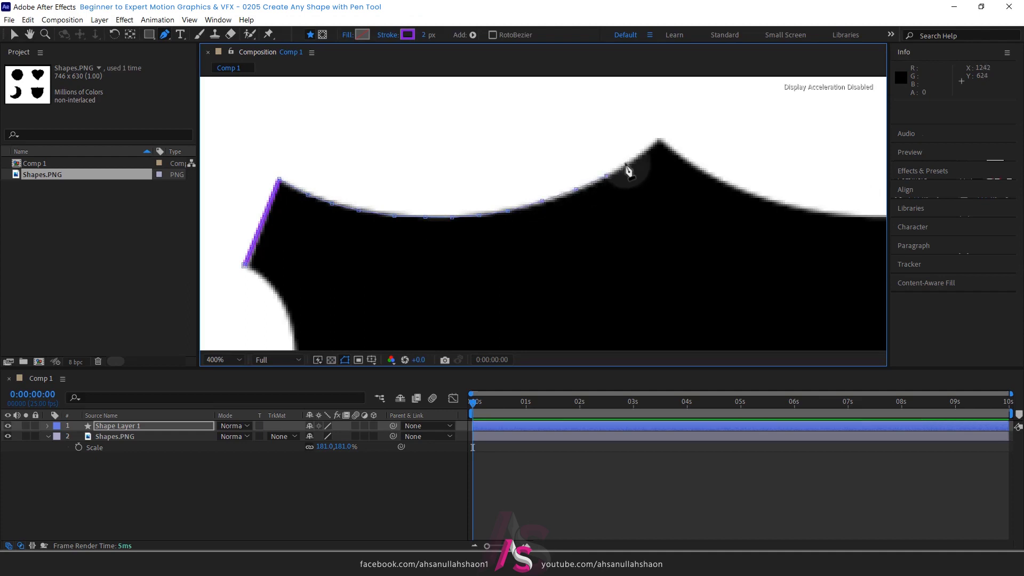
pyautogui.click(625, 162)
pyautogui.click(655, 139)
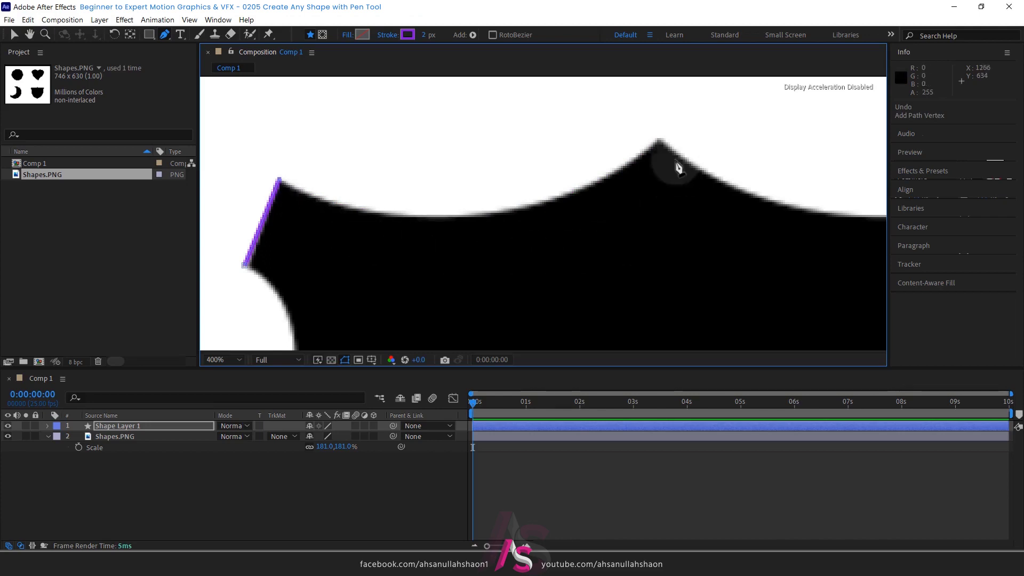
pyautogui.click(658, 137)
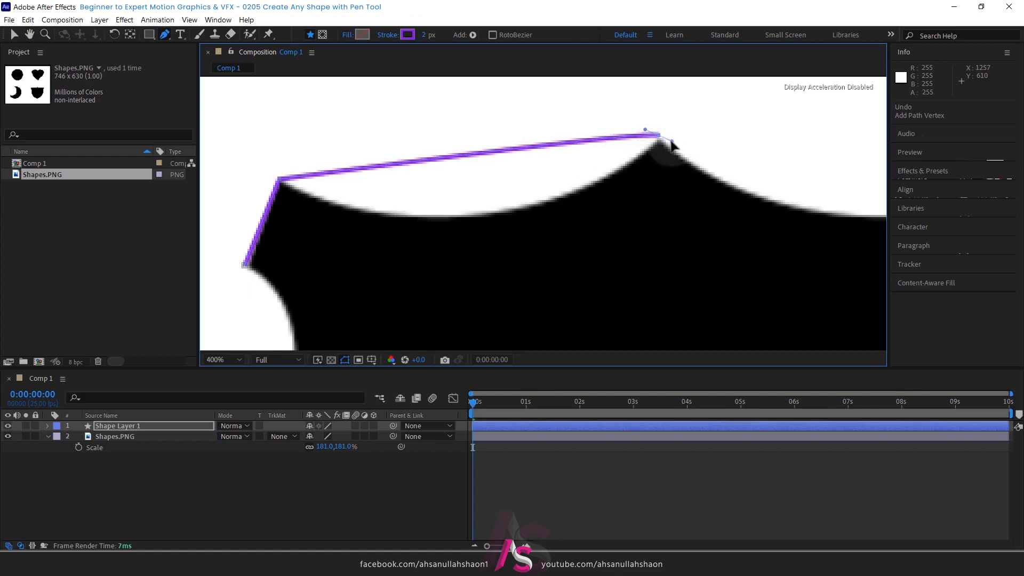
# Drag the peak vertex's Bezier handle so the segment follows the concave top edge
pyautogui.moveTo(682, 138); pyautogui.dragTo(673, 139)
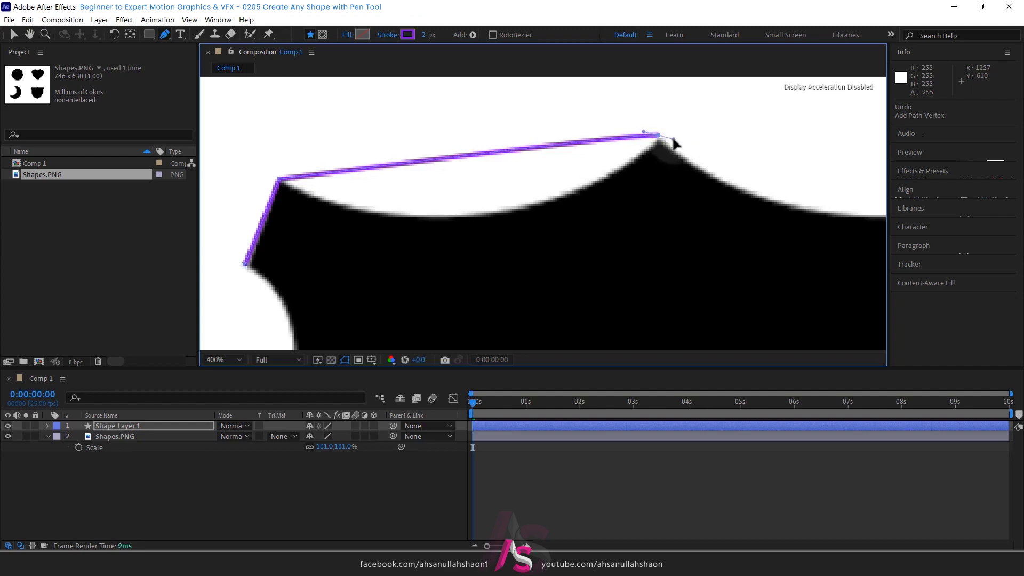
pyautogui.moveTo(686, 136)
pyautogui.mouseDown()
pyautogui.moveTo(703, 137)
pyautogui.moveTo(672, 143)
pyautogui.mouseUp()
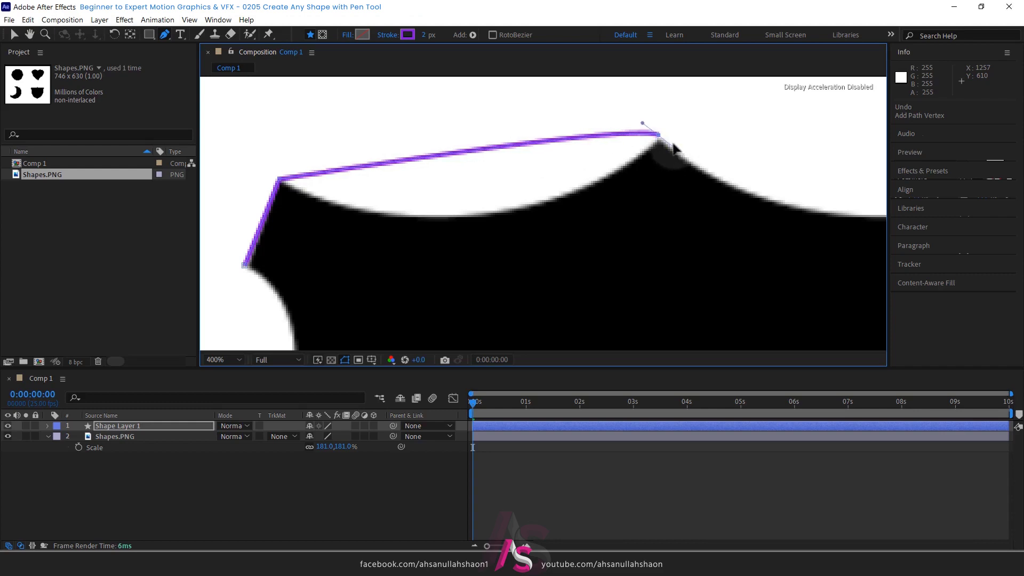
pyautogui.moveTo(671, 145)
pyautogui.mouseDown()
pyautogui.moveTo(682, 162)
pyautogui.moveTo(675, 151)
pyautogui.mouseUp()
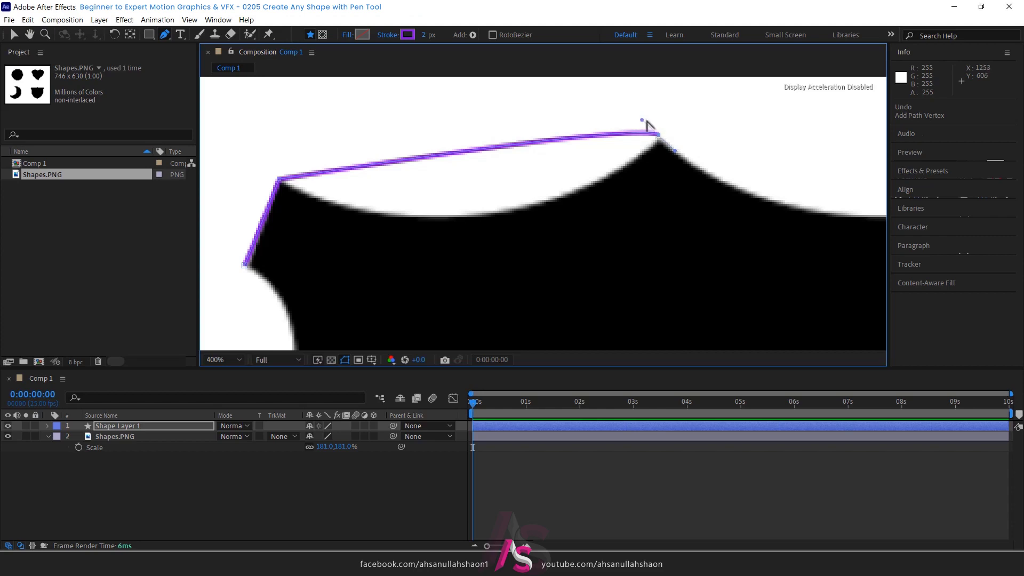
pyautogui.moveTo(643, 120)
pyautogui.mouseDown()
pyautogui.moveTo(438, 195)
pyautogui.moveTo(452, 244)
pyautogui.moveTo(479, 285)
pyautogui.mouseUp()
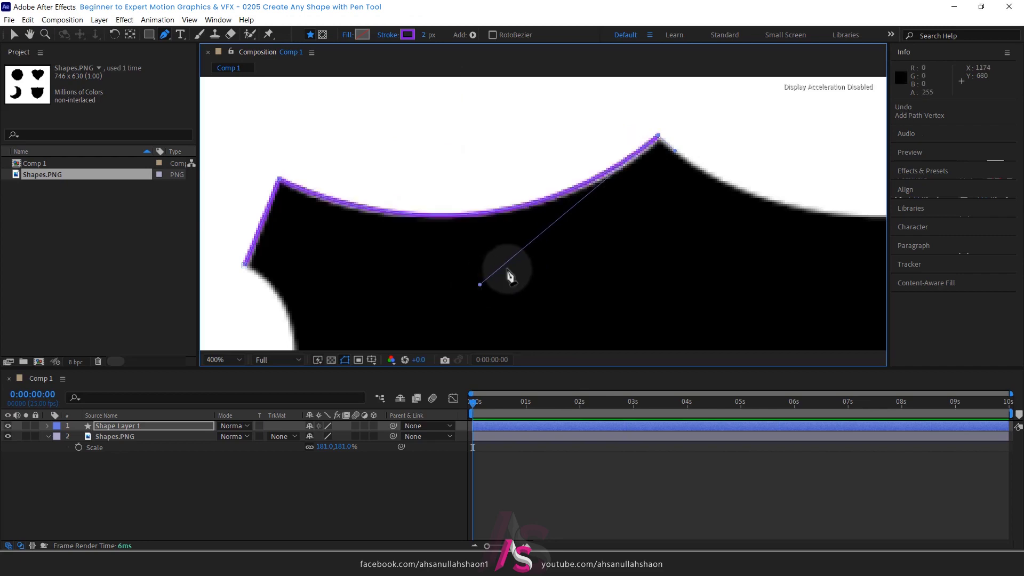
pyautogui.moveTo(686, 205); pyautogui.dragTo(636, 198)
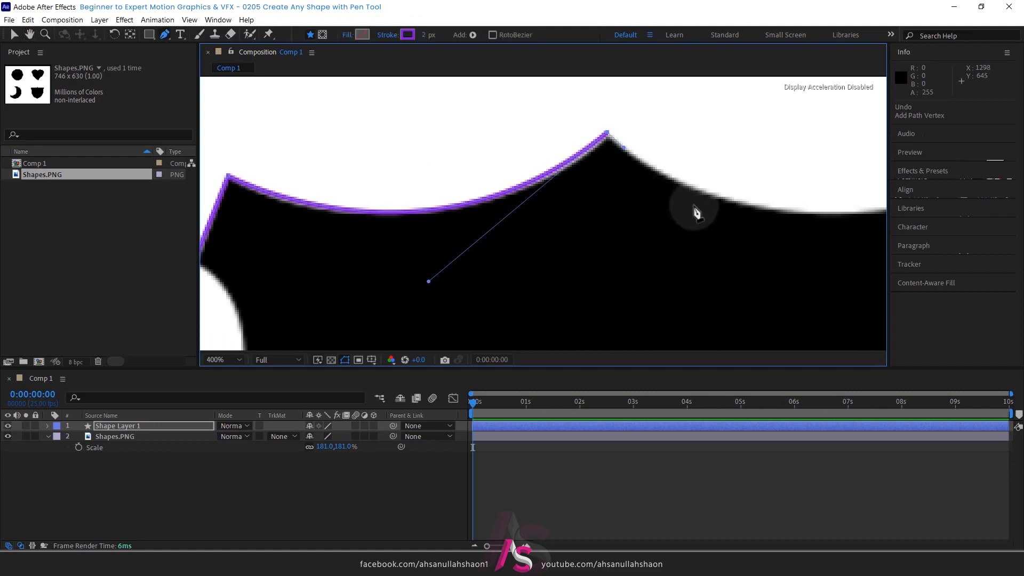
pyautogui.moveTo(693, 210)
pyautogui.mouseDown()
pyautogui.moveTo(434, 236)
pyautogui.moveTo(388, 224)
pyautogui.mouseUp()
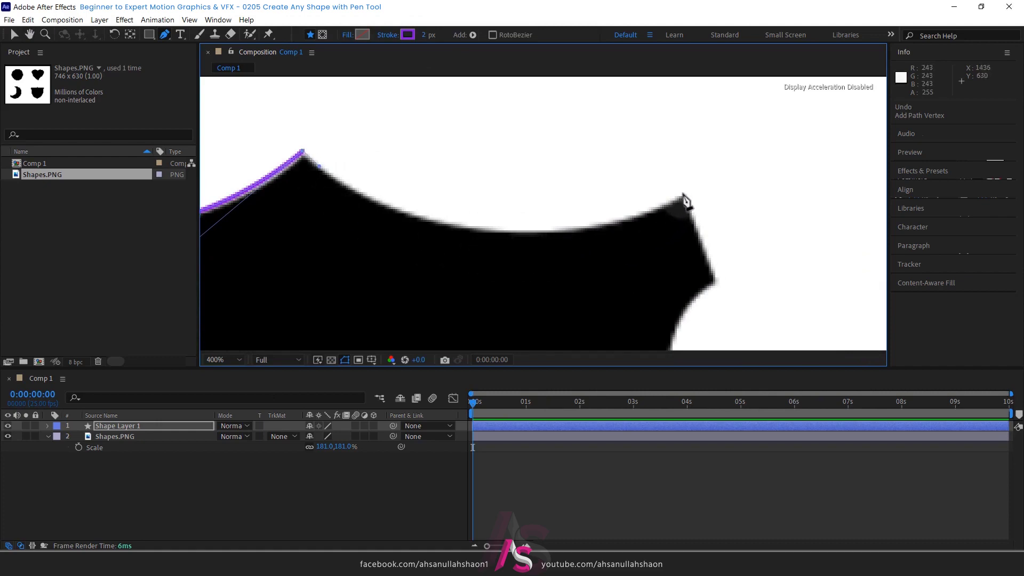
# Place a curved anchor at the top edge's right corner matching the second arc
pyautogui.click(683, 194)
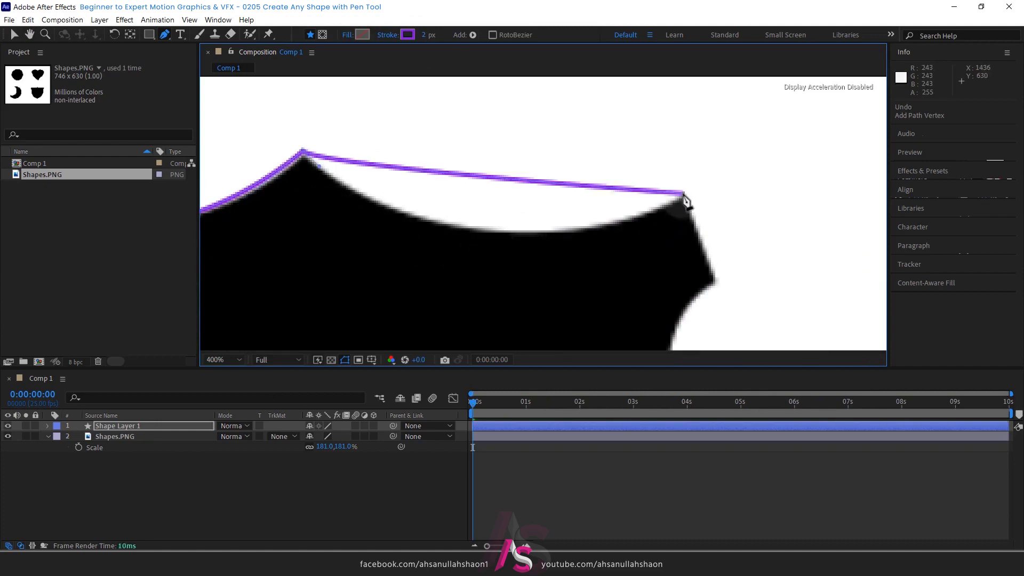
pyautogui.moveTo(687, 202); pyautogui.dragTo(693, 224)
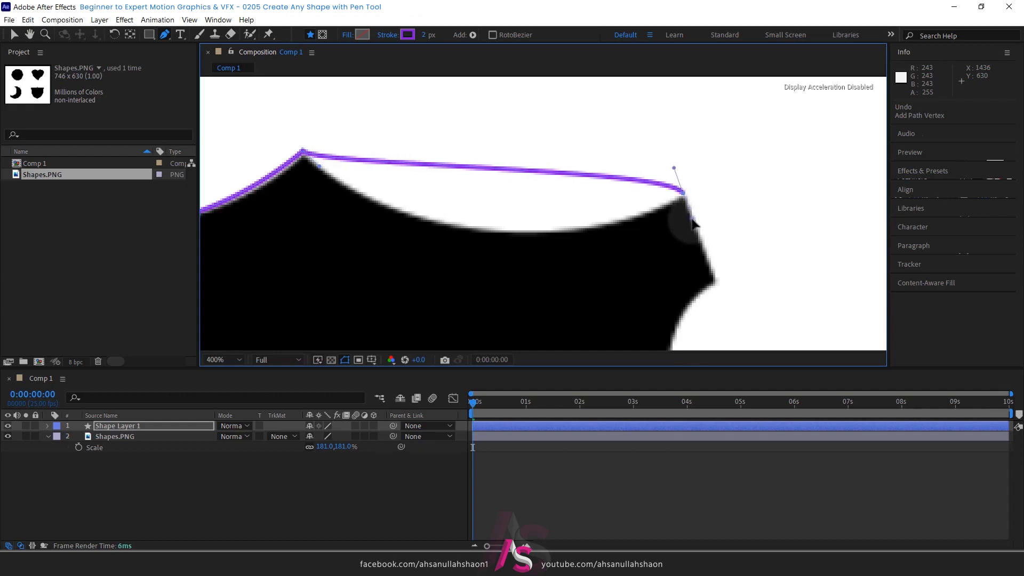
pyautogui.moveTo(693, 224); pyautogui.dragTo(693, 221)
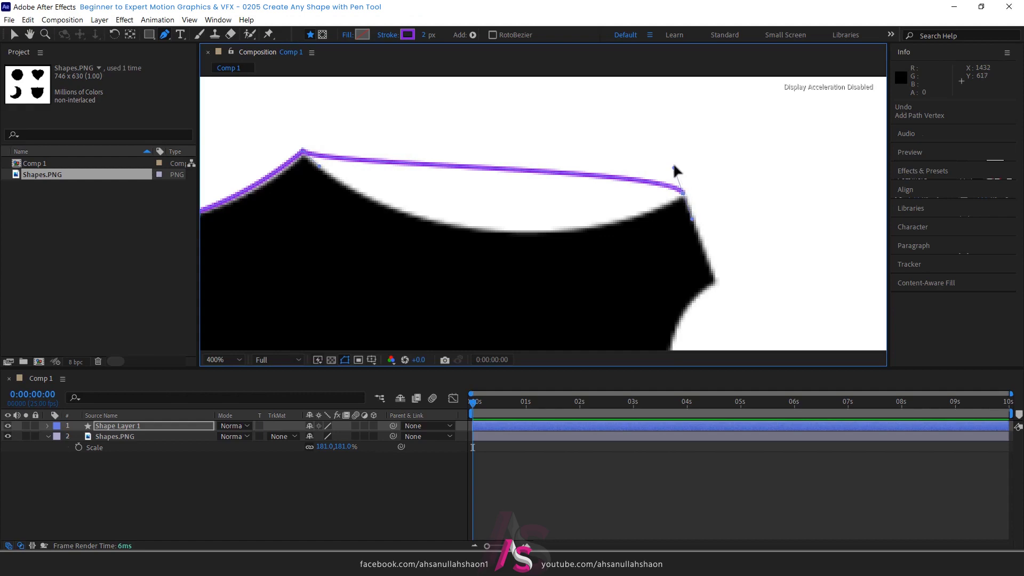
pyautogui.moveTo(672, 166)
pyautogui.mouseDown()
pyautogui.moveTo(512, 209)
pyautogui.moveTo(485, 287)
pyautogui.moveTo(455, 286)
pyautogui.mouseUp()
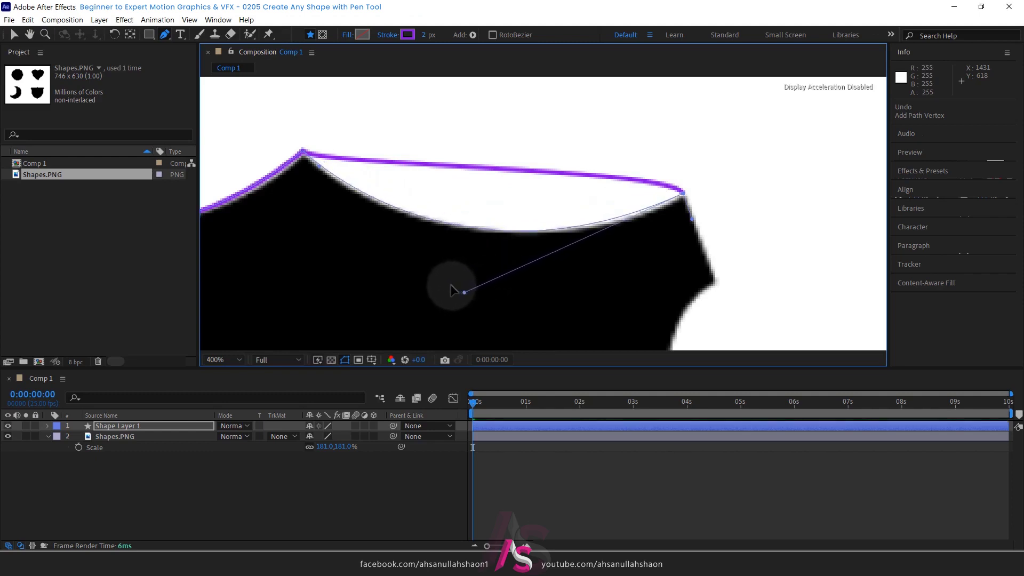
pyautogui.moveTo(450, 286); pyautogui.dragTo(461, 295)
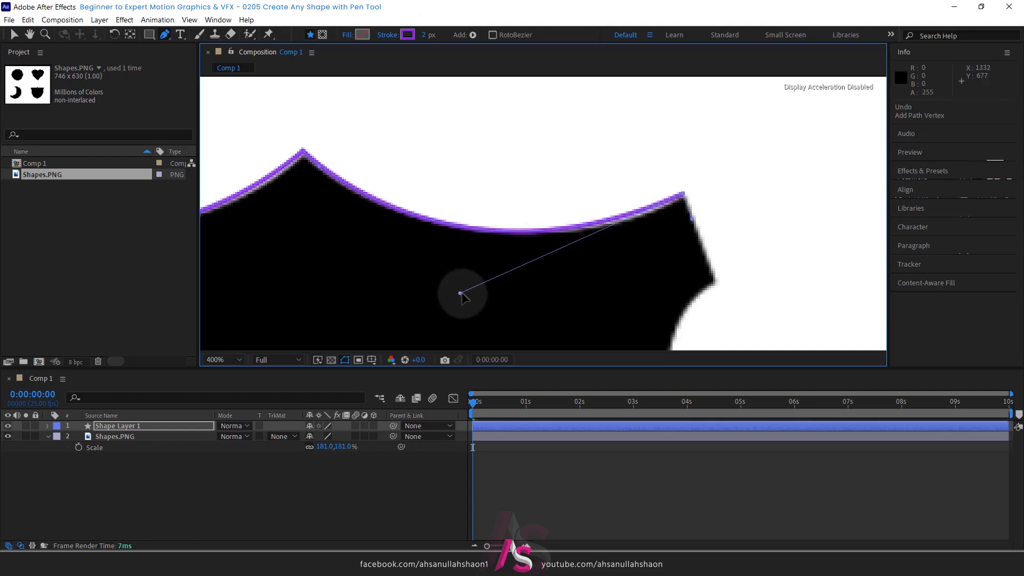
# Add curved anchors down the shield's right shoulder, hugging its side
pyautogui.moveTo(674, 309); pyautogui.dragTo(554, 236)
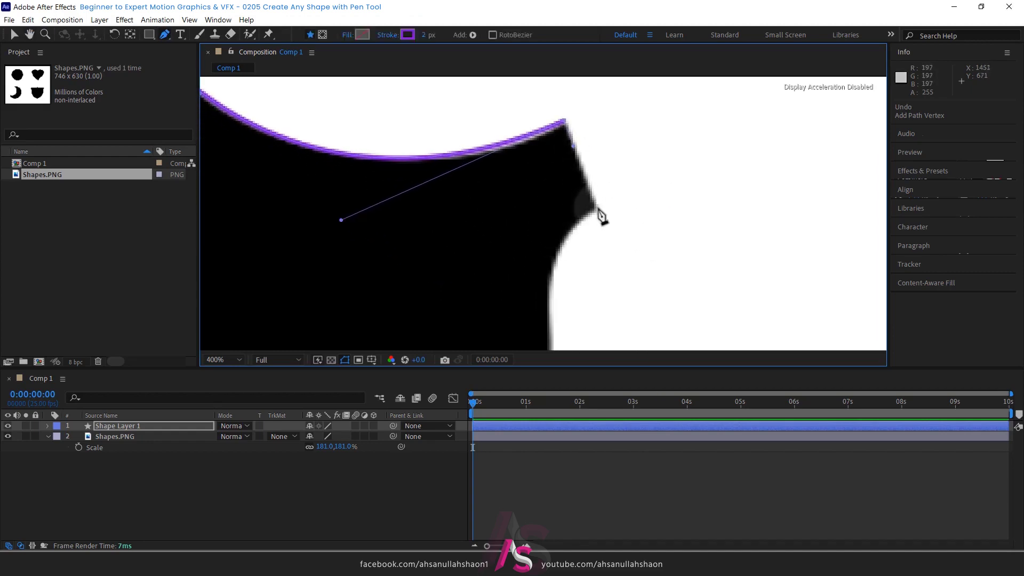
pyautogui.click(600, 207)
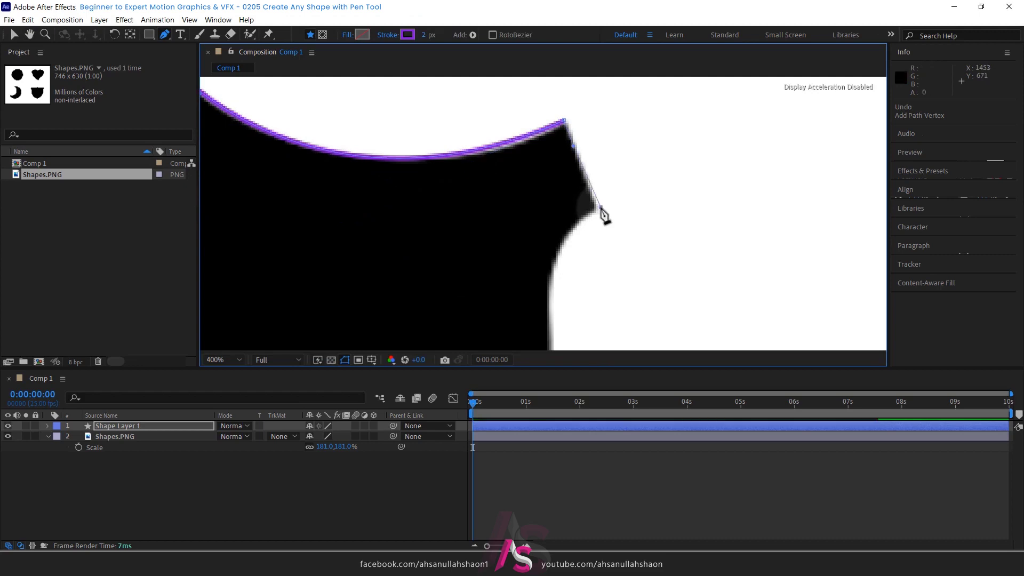
pyautogui.moveTo(621, 221); pyautogui.dragTo(664, 144)
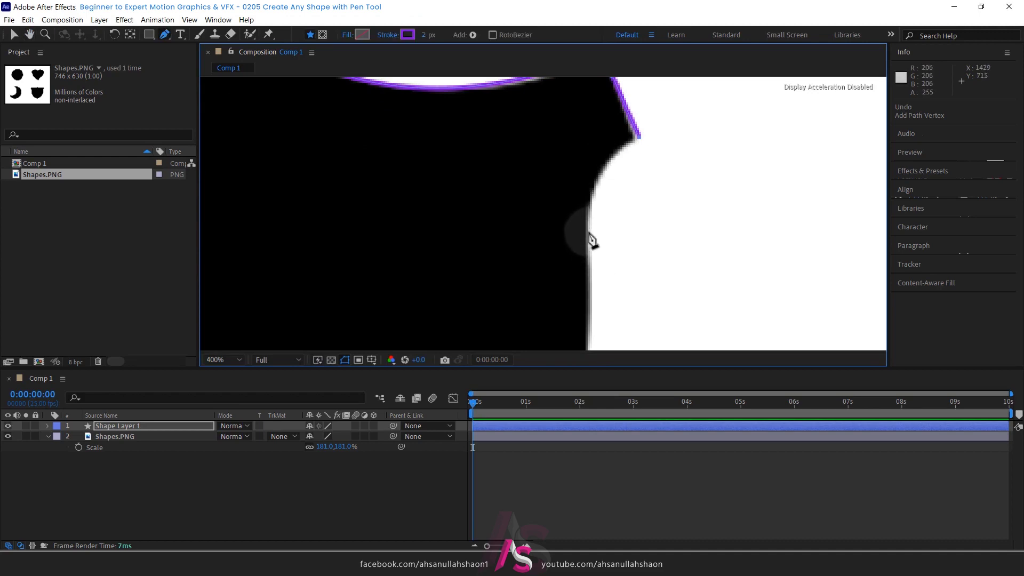
pyautogui.click(589, 233)
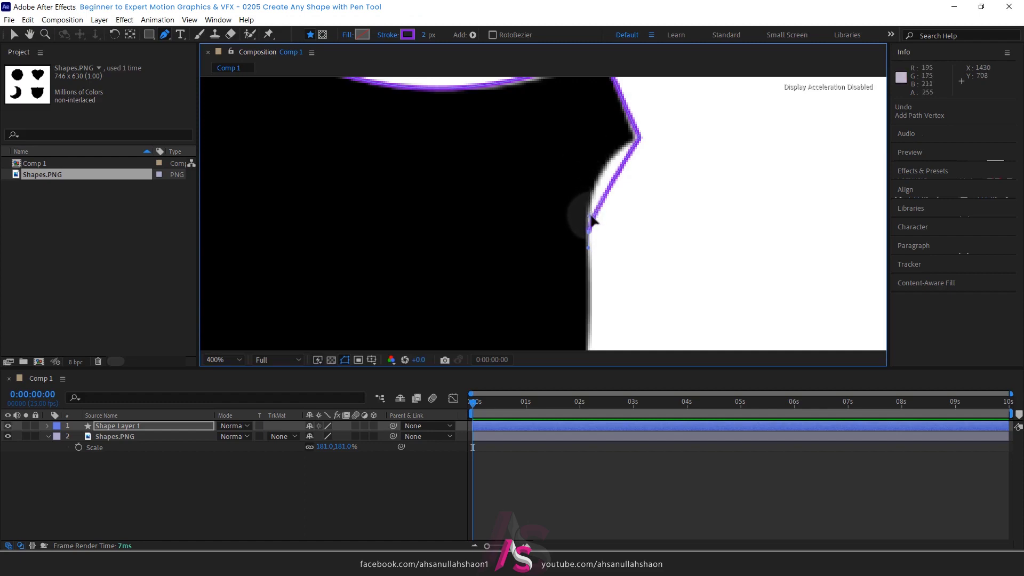
pyautogui.moveTo(588, 228); pyautogui.dragTo(587, 164)
pyautogui.moveTo(632, 240); pyautogui.dragTo(644, 140)
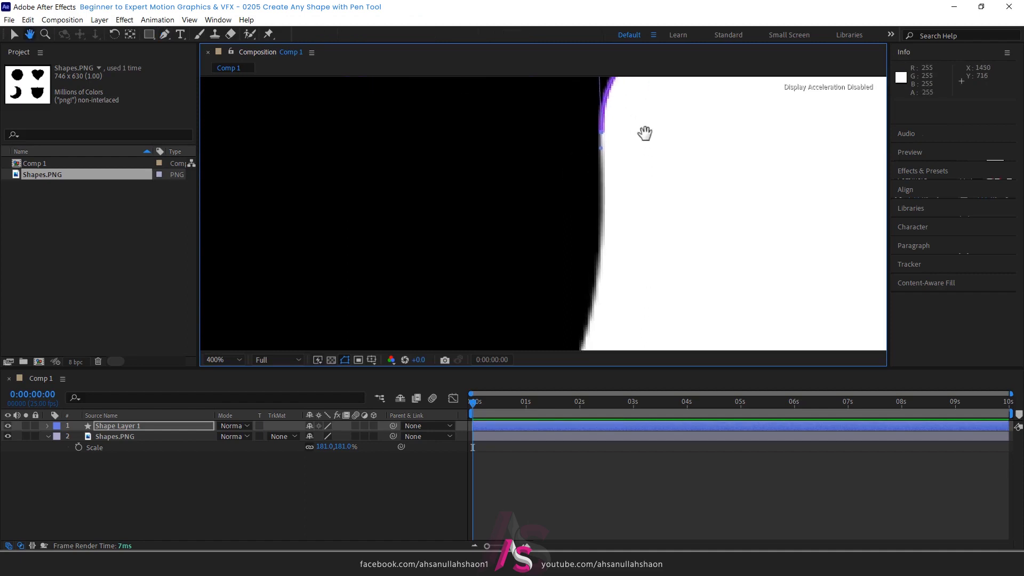
# Add curved anchors further down the shield's right side
pyautogui.scroll(-2, 613, 262)
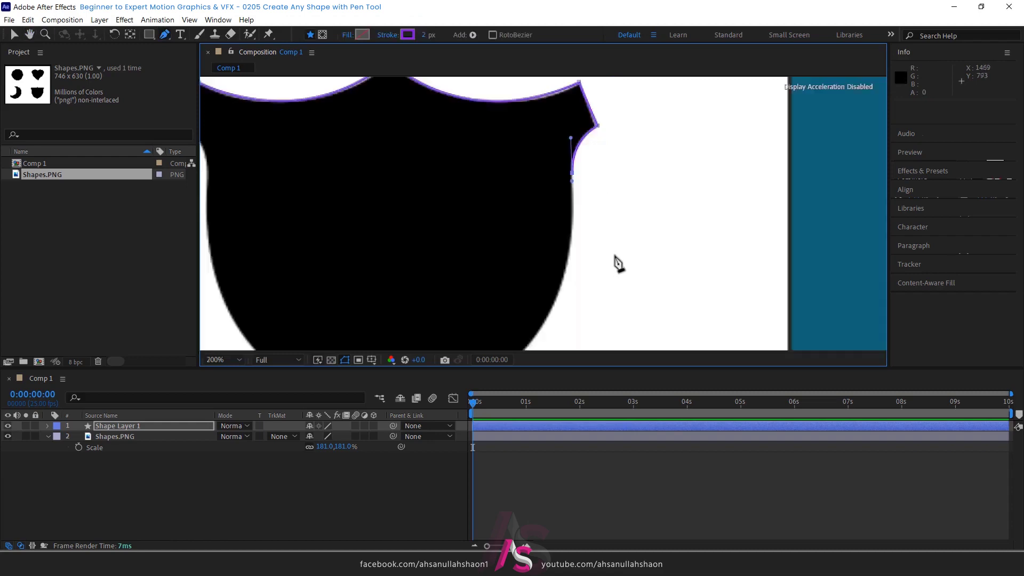
pyautogui.moveTo(612, 262); pyautogui.dragTo(605, 237)
pyautogui.press('g')
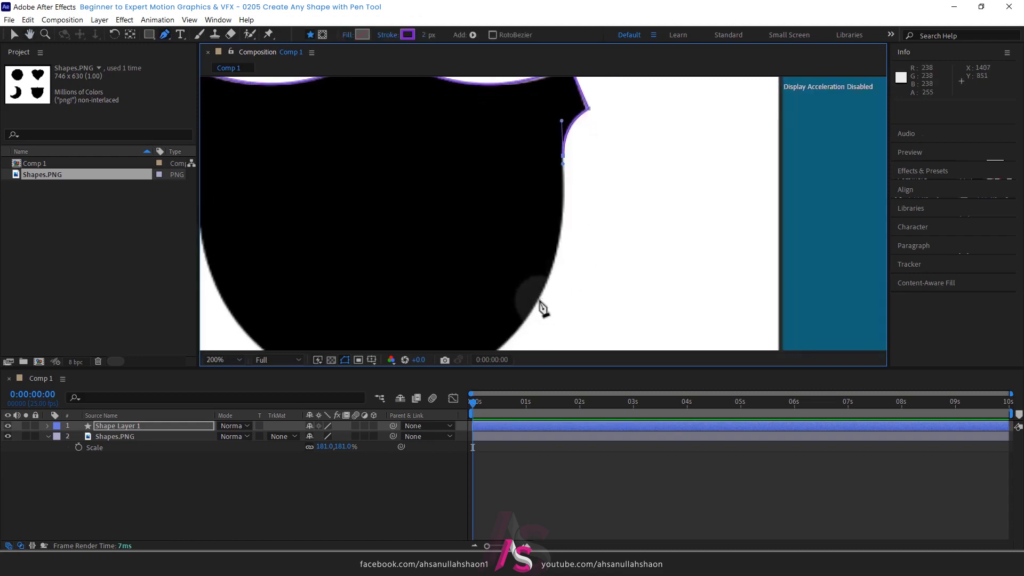
pyautogui.click(539, 300)
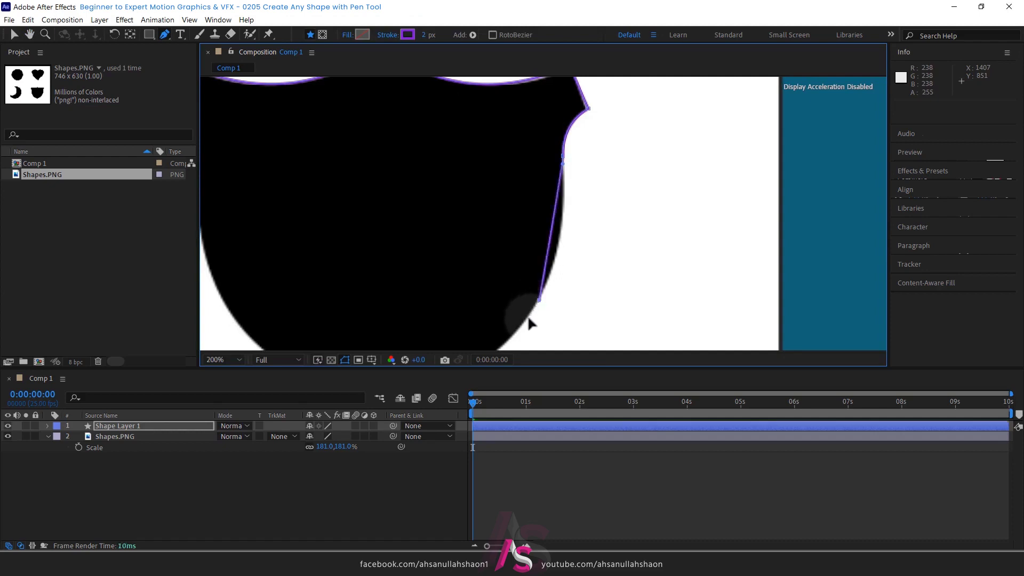
pyautogui.moveTo(531, 323); pyautogui.dragTo(527, 321)
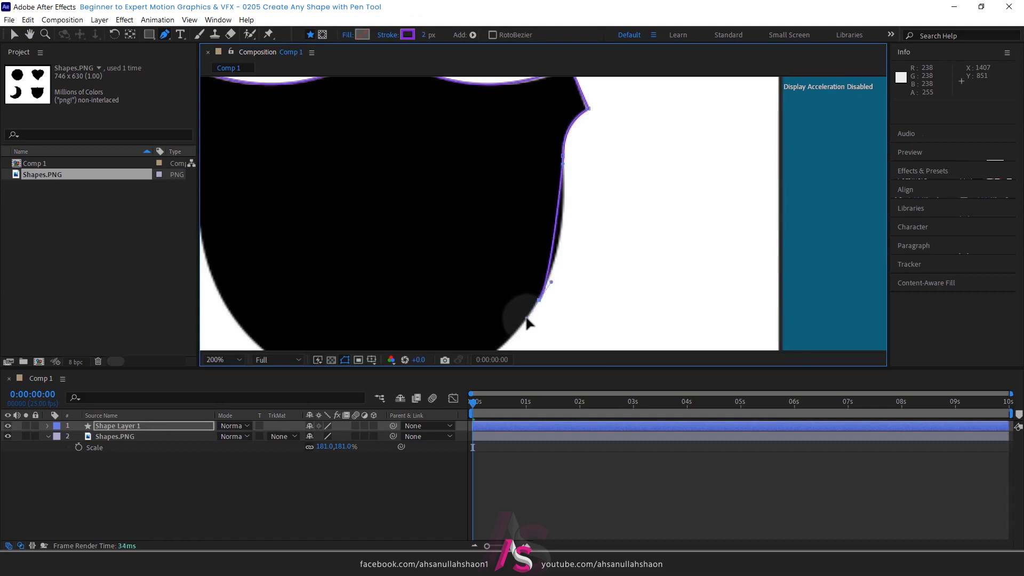
pyautogui.click(526, 319)
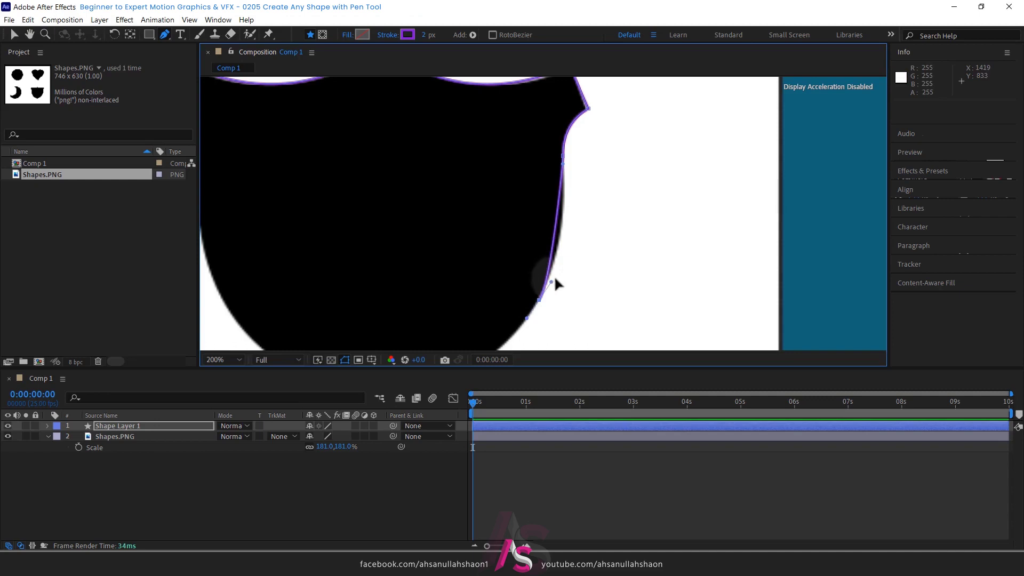
pyautogui.moveTo(569, 263)
pyautogui.mouseDown()
pyautogui.moveTo(573, 243)
pyautogui.moveTo(568, 250)
pyautogui.mouseUp()
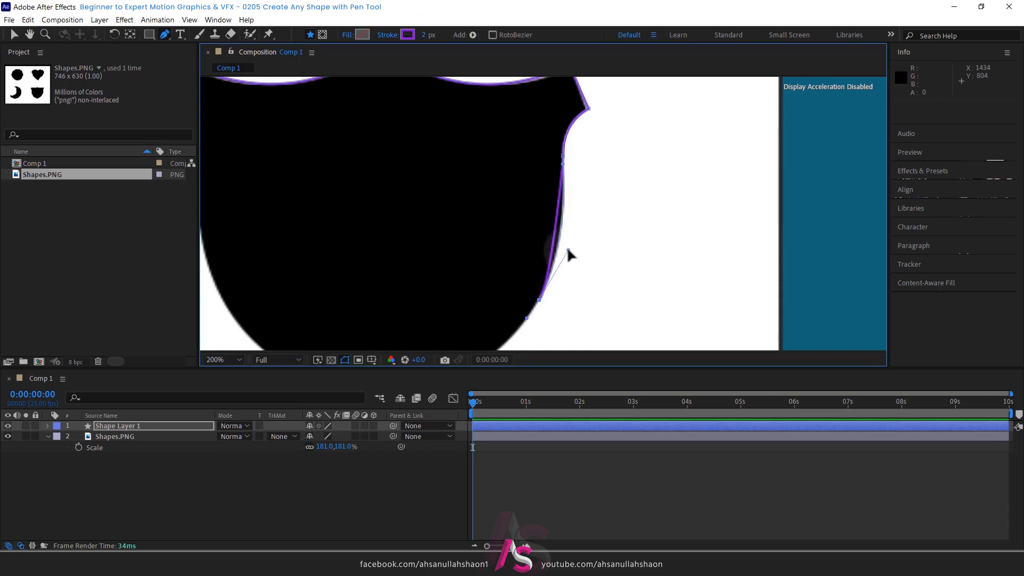
# Continue the path along the lower right edge to the bottom tip and up the lower left edge
pyautogui.moveTo(574, 271); pyautogui.dragTo(596, 183)
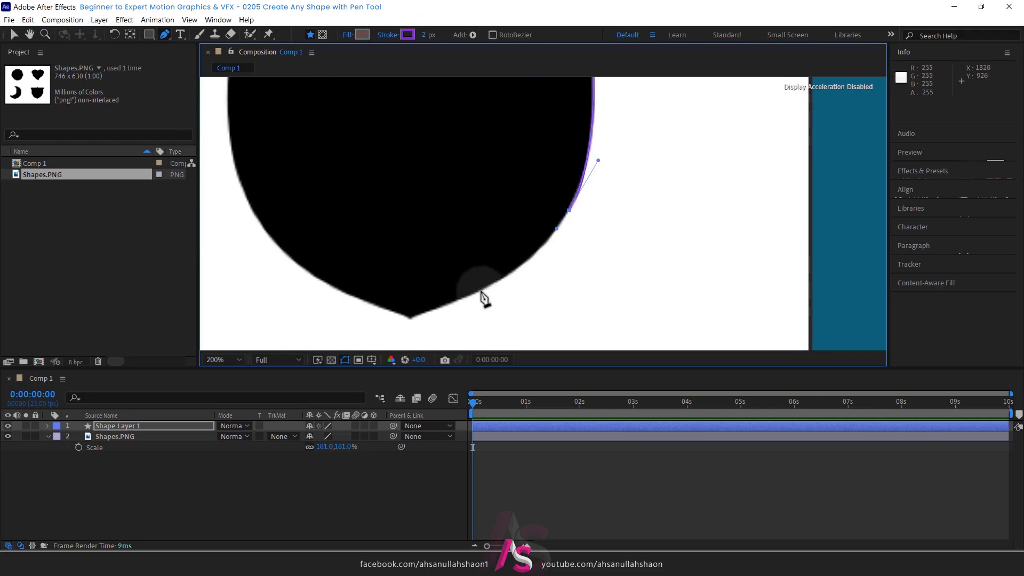
pyautogui.moveTo(479, 292); pyautogui.dragTo(464, 298)
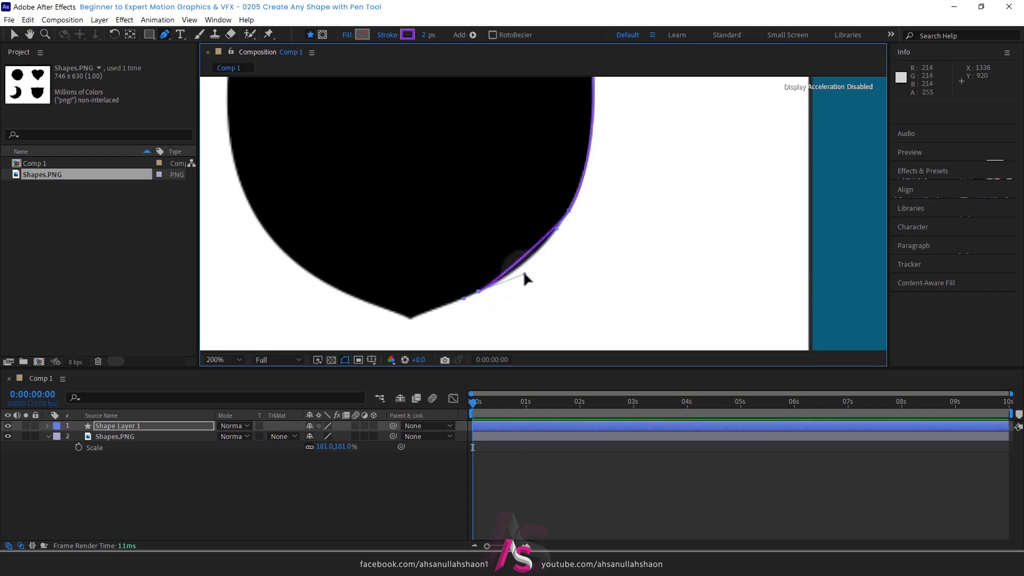
pyautogui.click(409, 320)
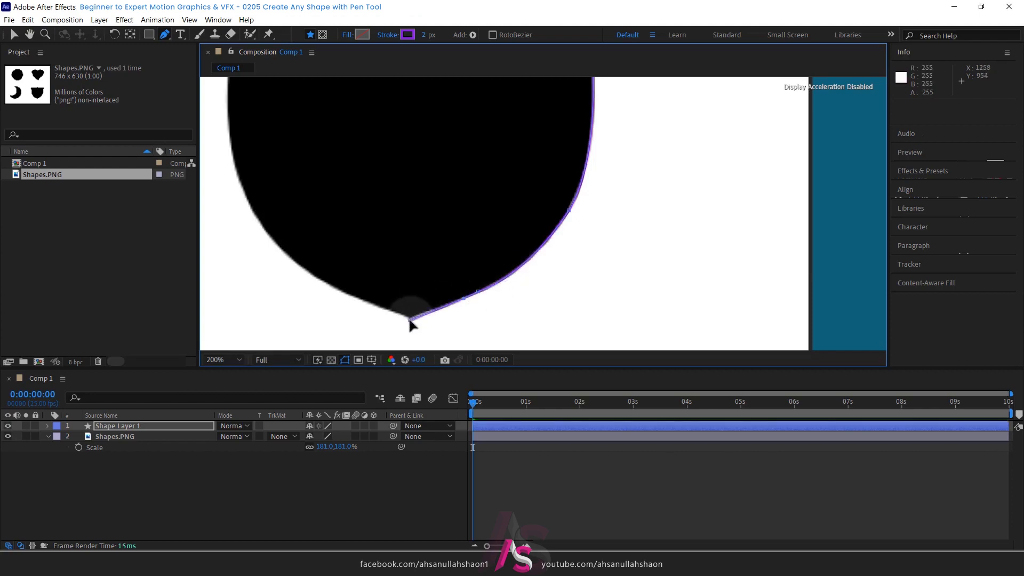
pyautogui.click(359, 299)
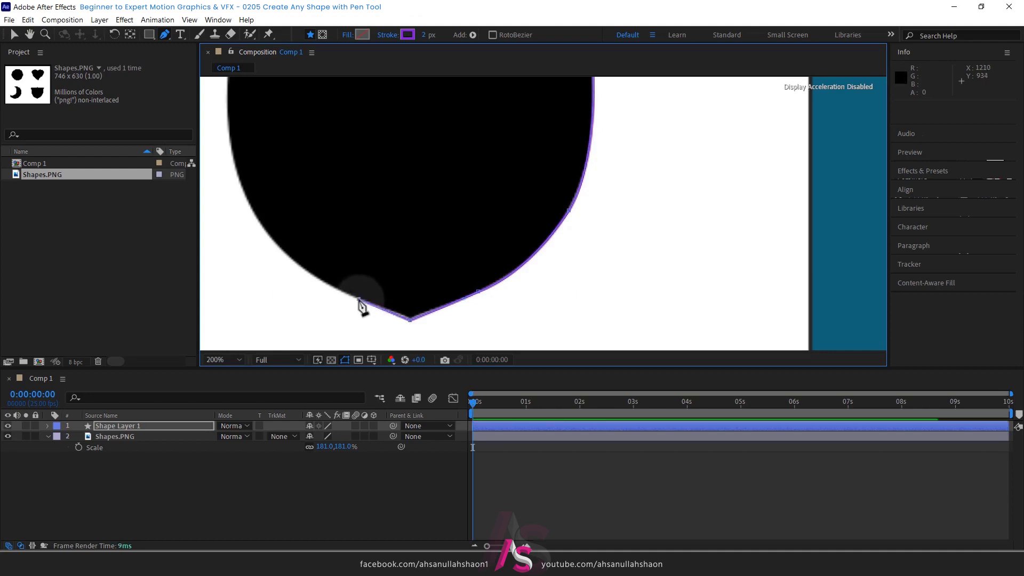
# Add a curved anchor up the shield's left edge and bend its handle to match
pyautogui.press('space')
pyautogui.moveTo(380, 256)
pyautogui.mouseDown()
pyautogui.moveTo(459, 298)
pyautogui.moveTo(441, 283)
pyautogui.mouseUp()
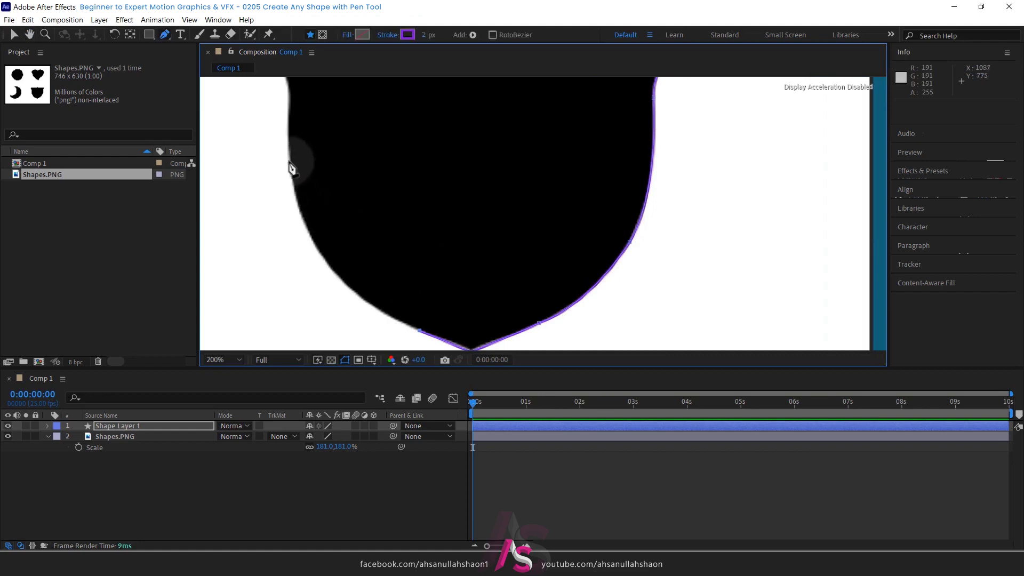
pyautogui.moveTo(289, 166); pyautogui.dragTo(292, 139)
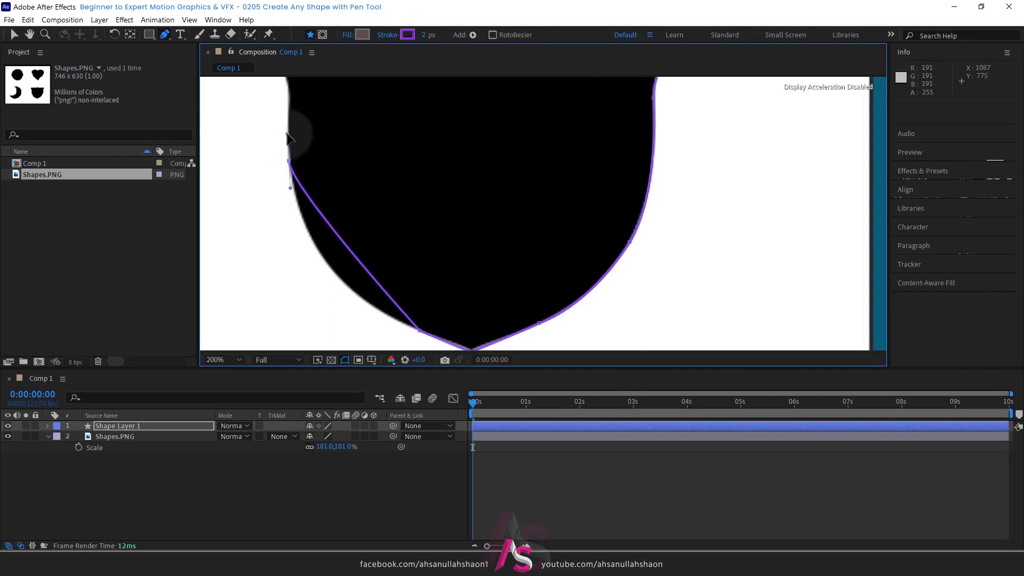
pyautogui.moveTo(288, 137); pyautogui.dragTo(300, 299)
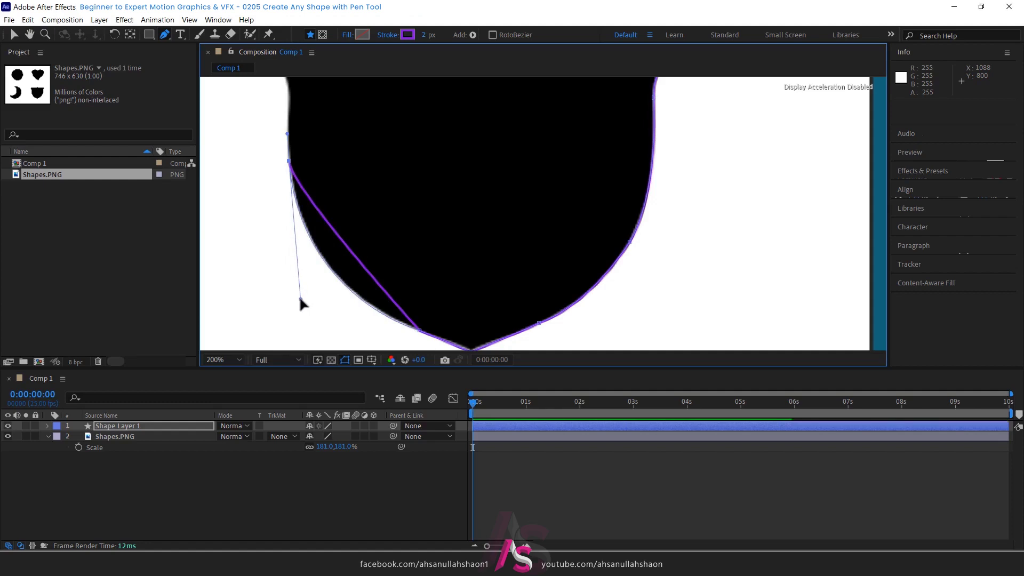
pyautogui.press('space')
pyautogui.moveTo(368, 161); pyautogui.dragTo(385, 240)
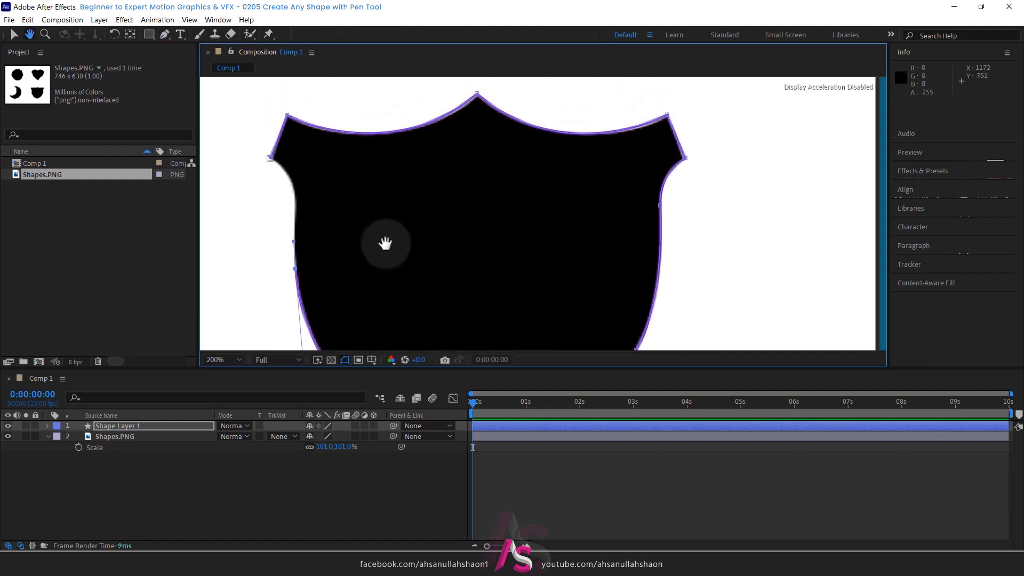
# Close the path at the first anchor and make the left shoulder a sharp corner
pyautogui.click(295, 219)
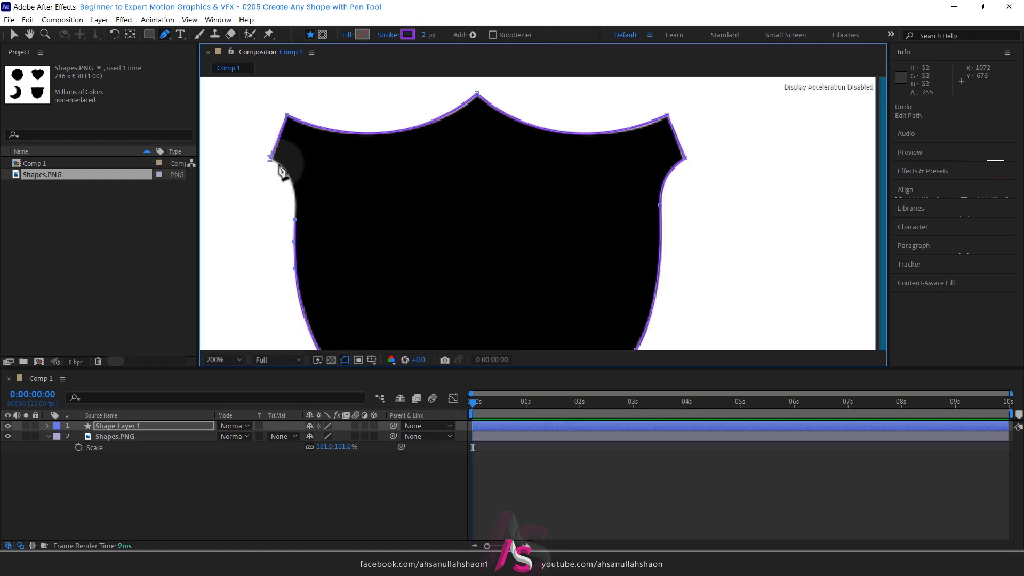
pyautogui.moveTo(279, 170); pyautogui.dragTo(272, 164)
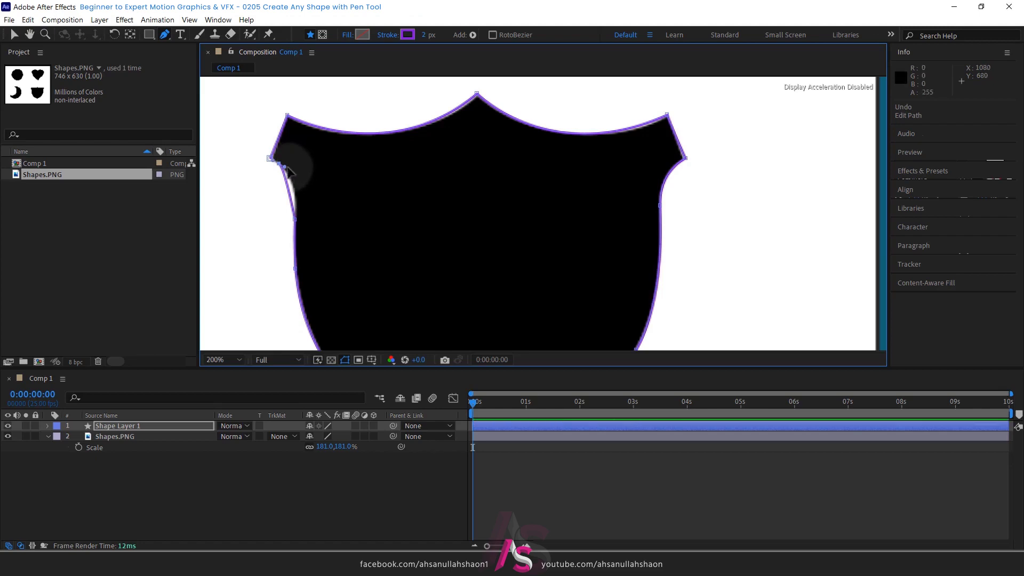
pyautogui.moveTo(285, 170); pyautogui.dragTo(297, 175)
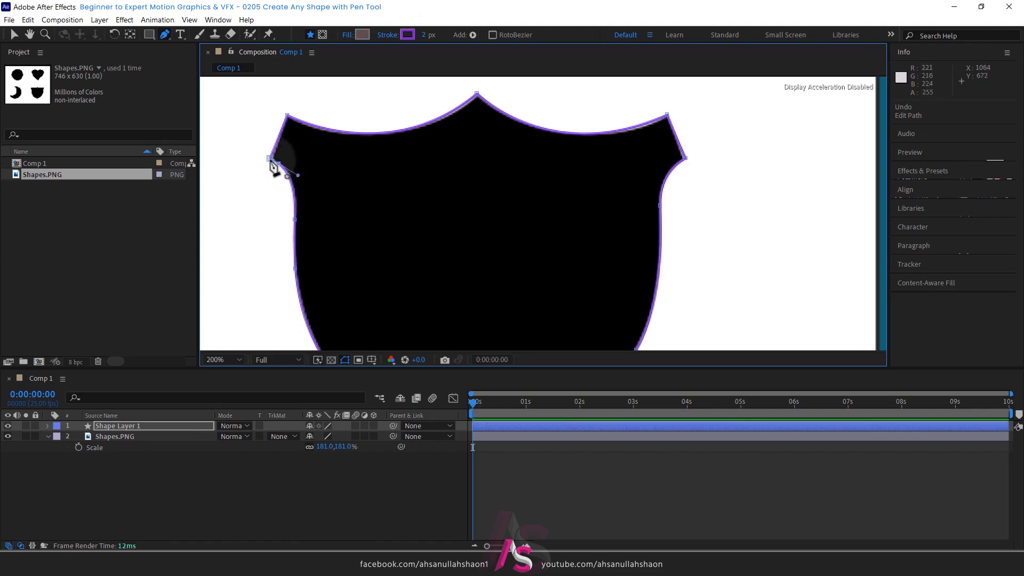
pyautogui.scroll(4, 273, 167)
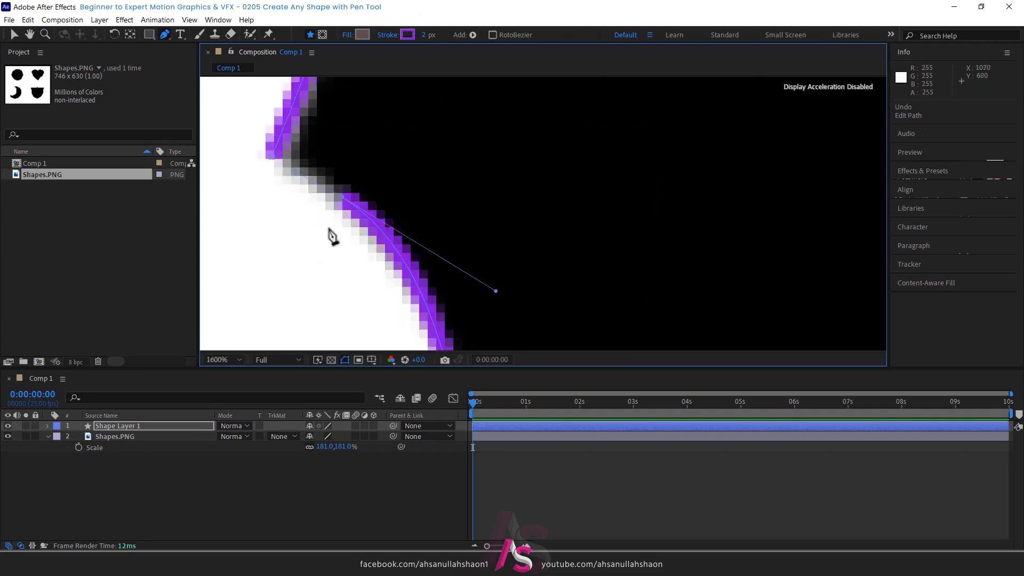
pyautogui.keyDown('alt'); pyautogui.click(276, 166); pyautogui.keyUp('alt')
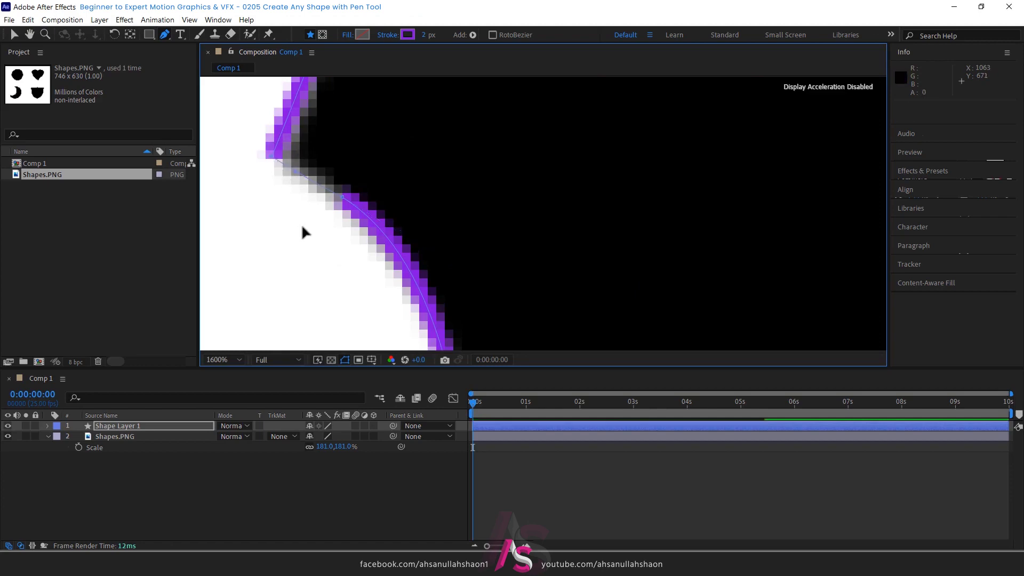
pyautogui.scroll(-2, 302, 232)
pyautogui.moveTo(573, 212); pyautogui.dragTo(356, 205)
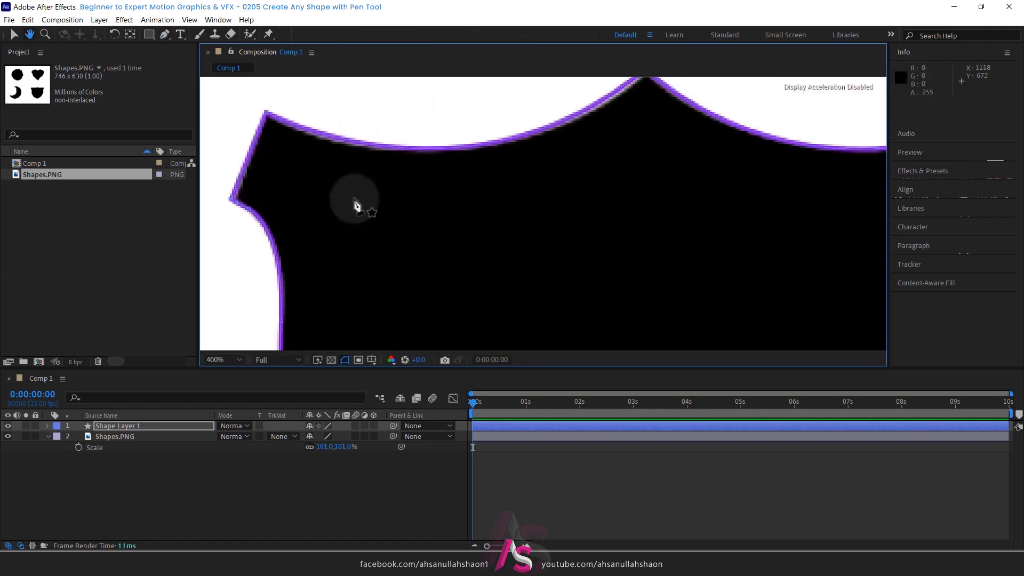
pyautogui.scroll(-2, 356, 206)
# Give the traced shield a solid pink fill, hiding the black reference shapes
pyautogui.moveTo(425, 219); pyautogui.dragTo(315, 180)
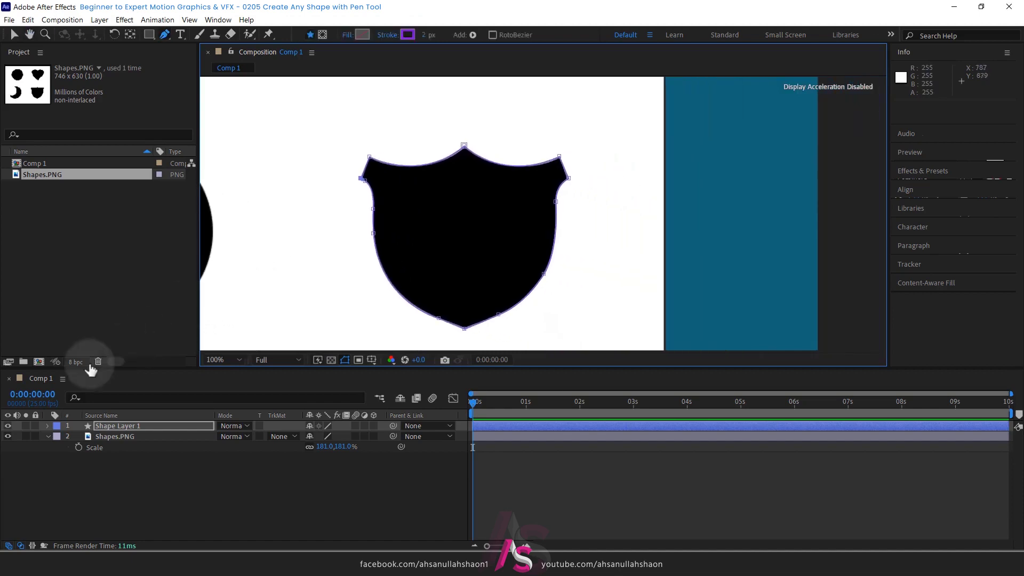
pyautogui.scroll(2, 426, 235)
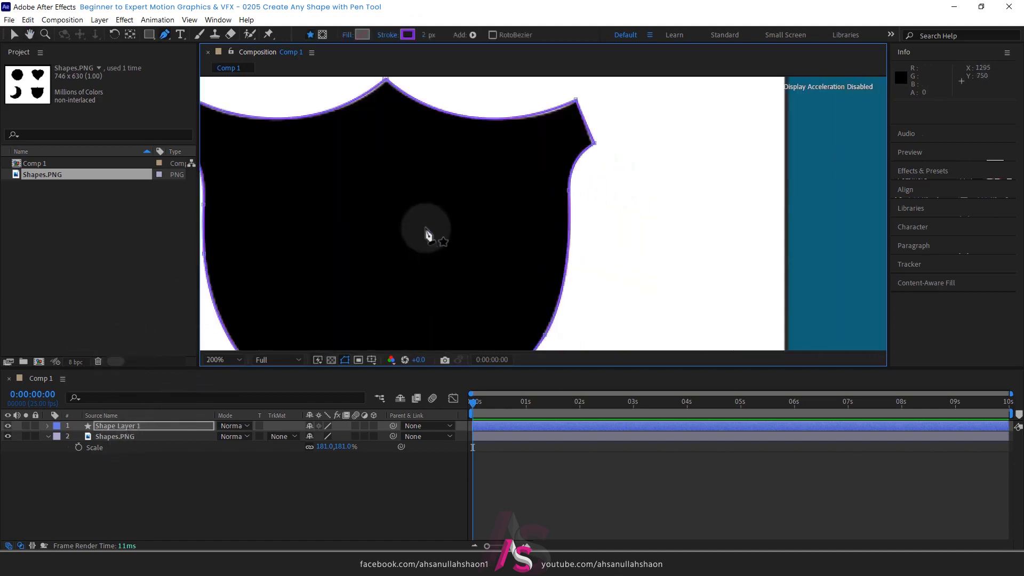
pyautogui.moveTo(426, 235); pyautogui.dragTo(487, 225)
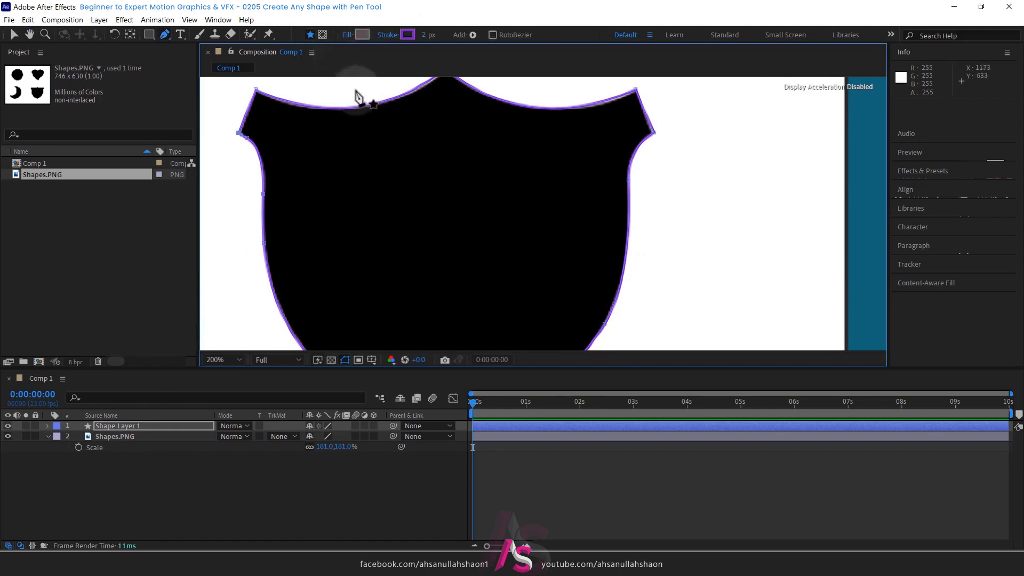
pyautogui.click(347, 34)
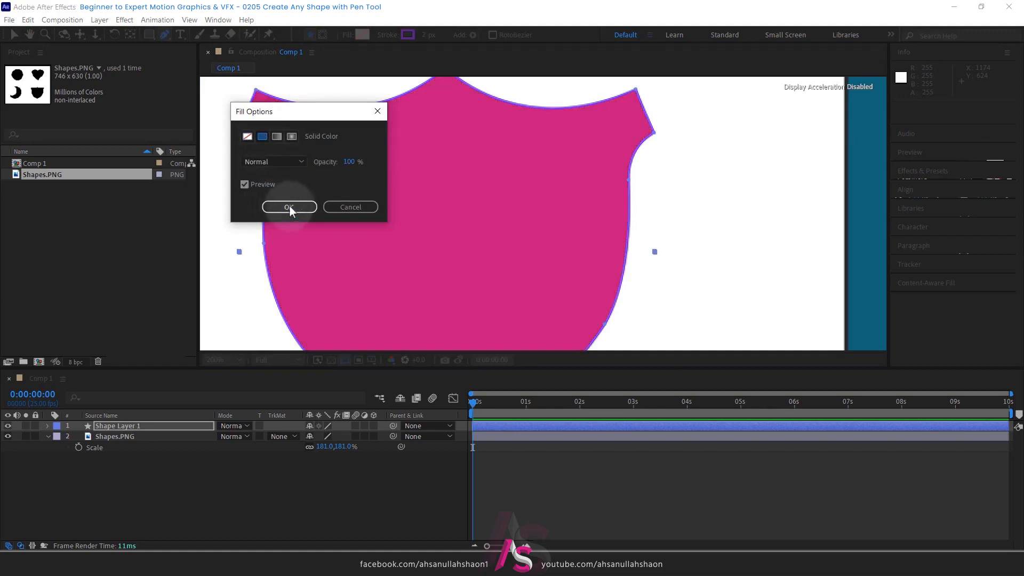
pyautogui.click(289, 207)
pyautogui.press(',')
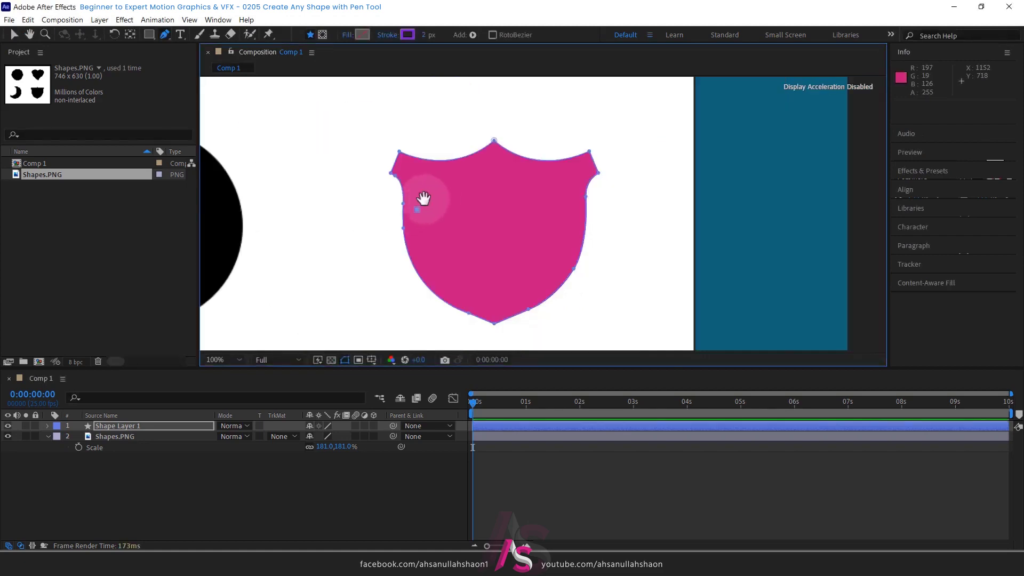
pyautogui.moveTo(422, 198); pyautogui.dragTo(369, 191)
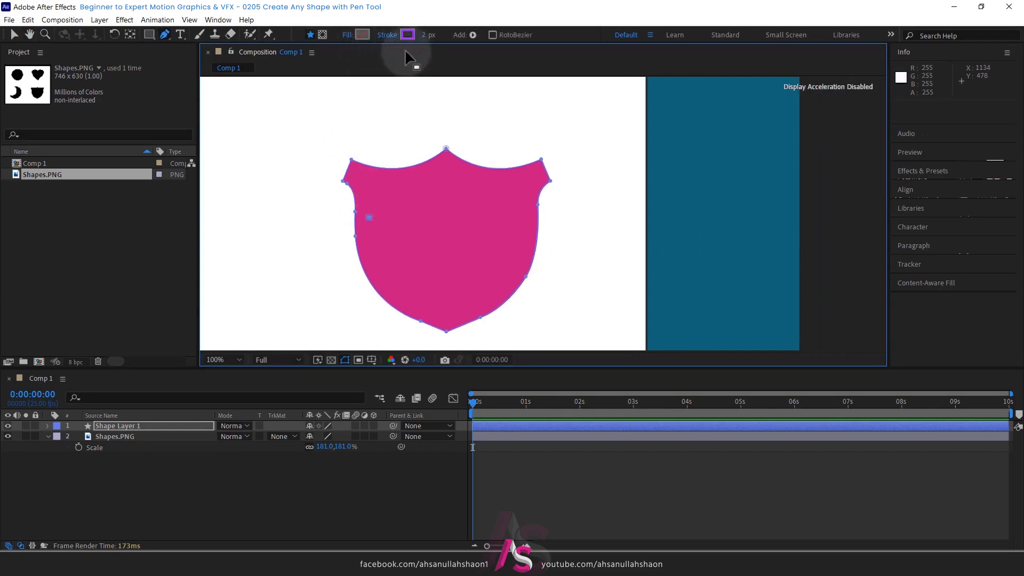
# Set the pink shield's stroke to None and deselect the shield layer
pyautogui.click(387, 35)
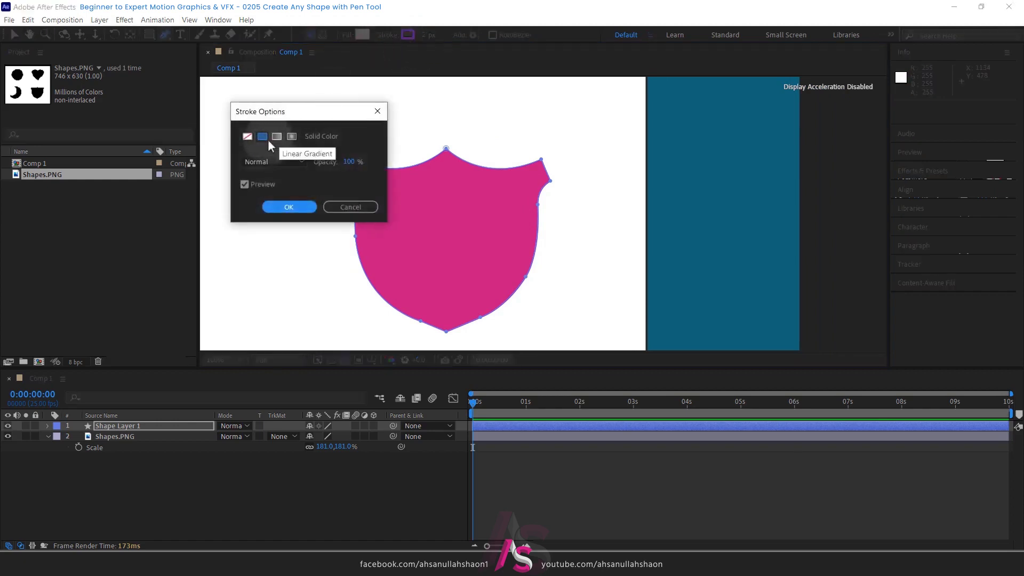
pyautogui.click(247, 136)
pyautogui.click(287, 207)
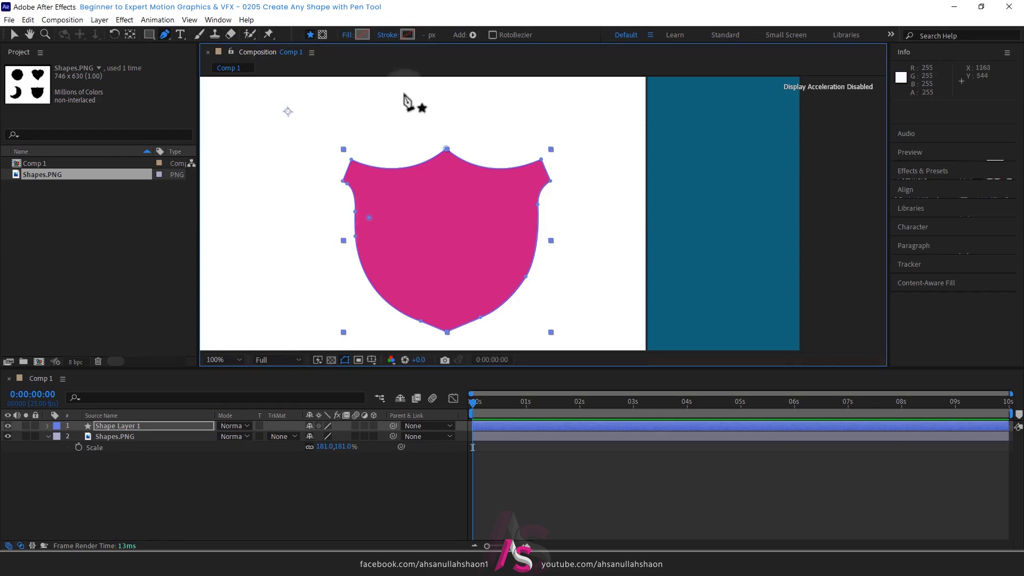
pyautogui.click(180, 462)
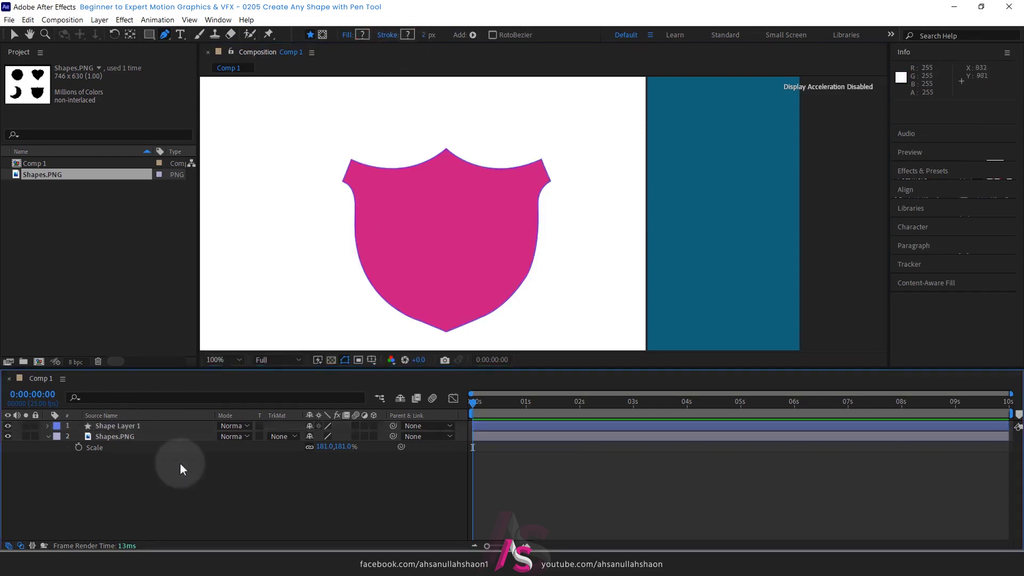
pyautogui.press(',')
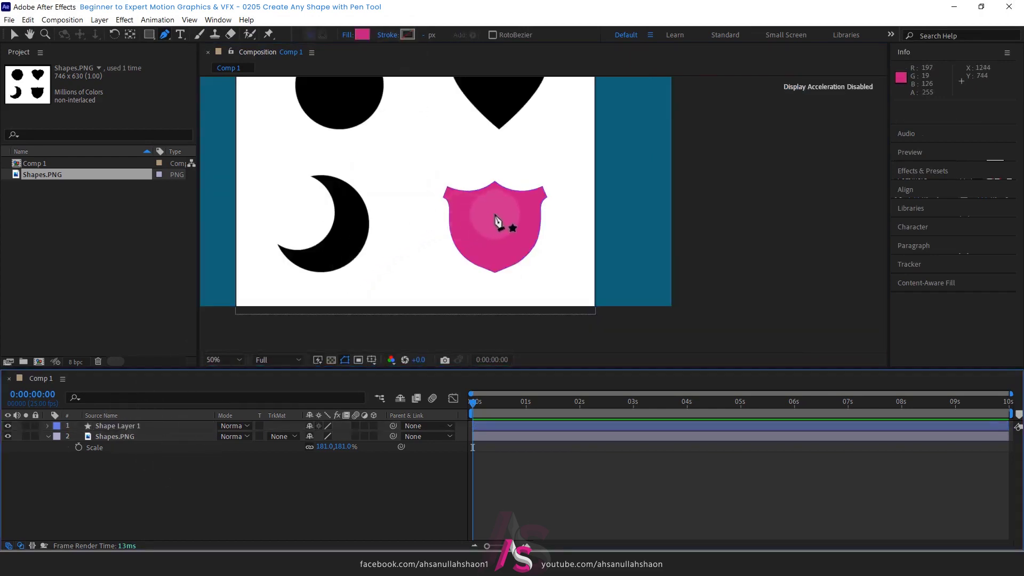
# Delete the Shapes.PNG reference layer, leaving the pink shield on the teal background
pyautogui.moveTo(498, 221)
pyautogui.mouseDown()
pyautogui.moveTo(392, 245)
pyautogui.moveTo(475, 219)
pyautogui.mouseUp()
pyautogui.press('.')
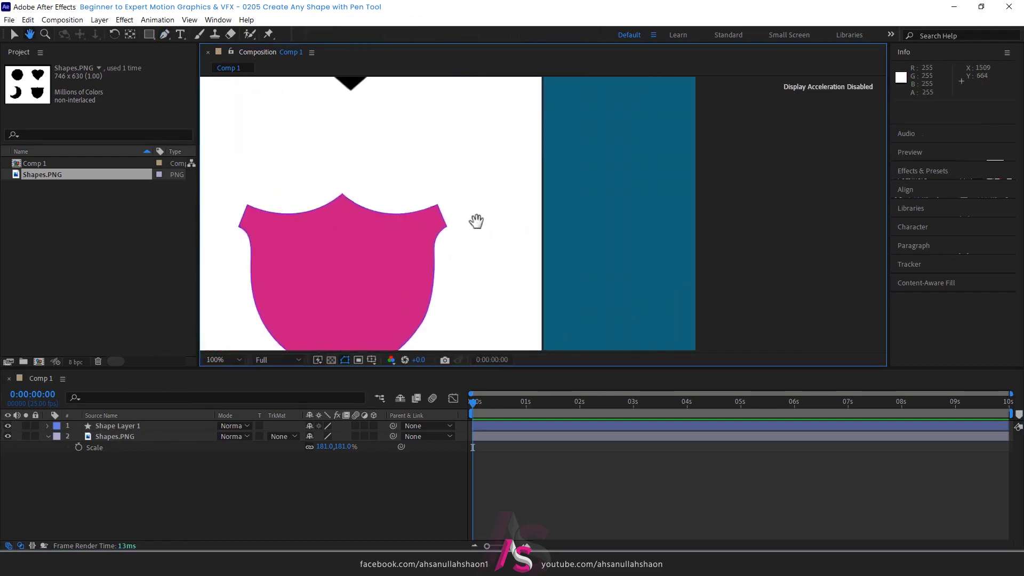
pyautogui.click(126, 438)
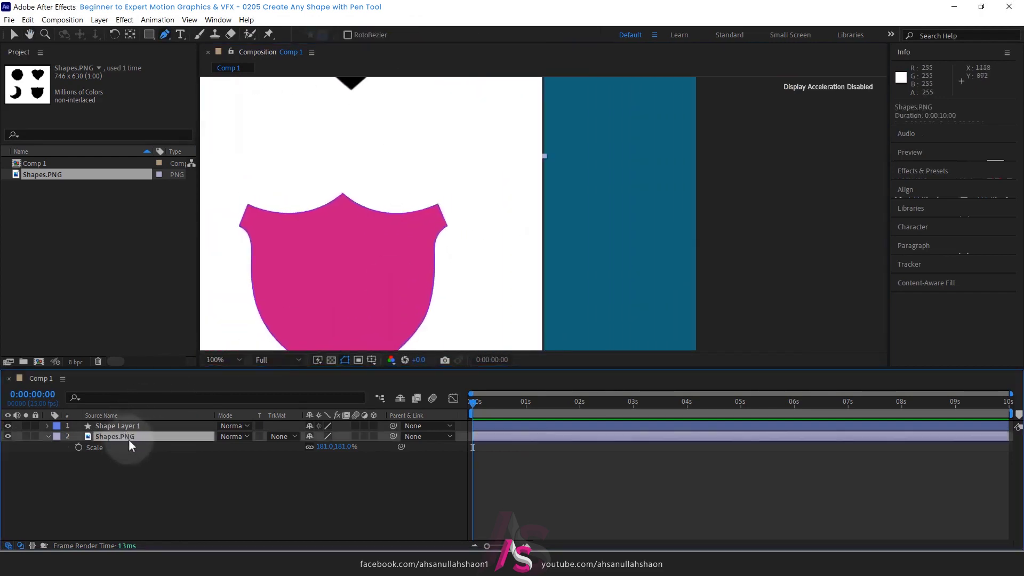
pyautogui.press('Delete')
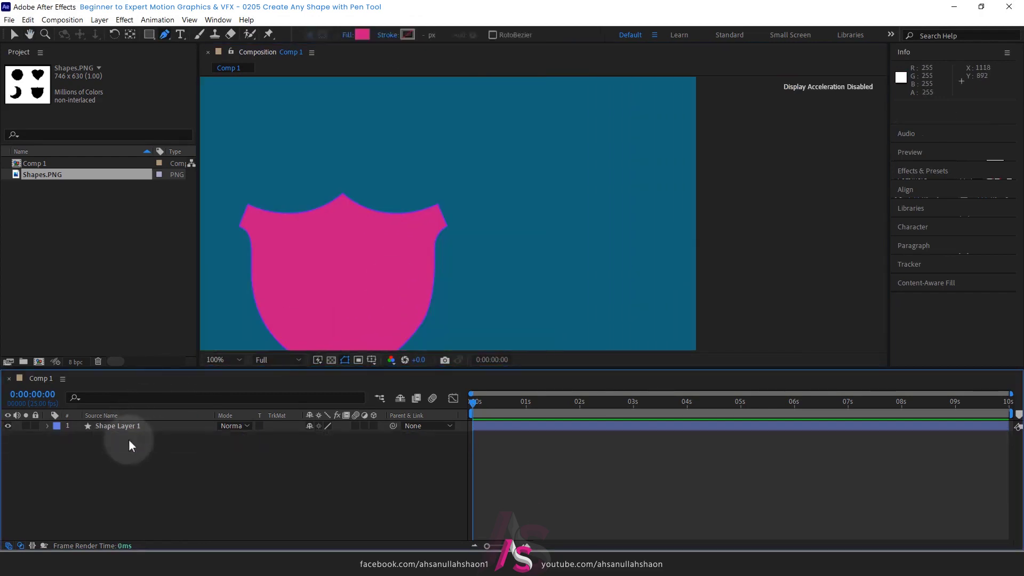
pyautogui.press(',')
pyautogui.moveTo(417, 237)
pyautogui.mouseDown()
pyautogui.moveTo(493, 263)
pyautogui.moveTo(506, 246)
pyautogui.mouseUp()
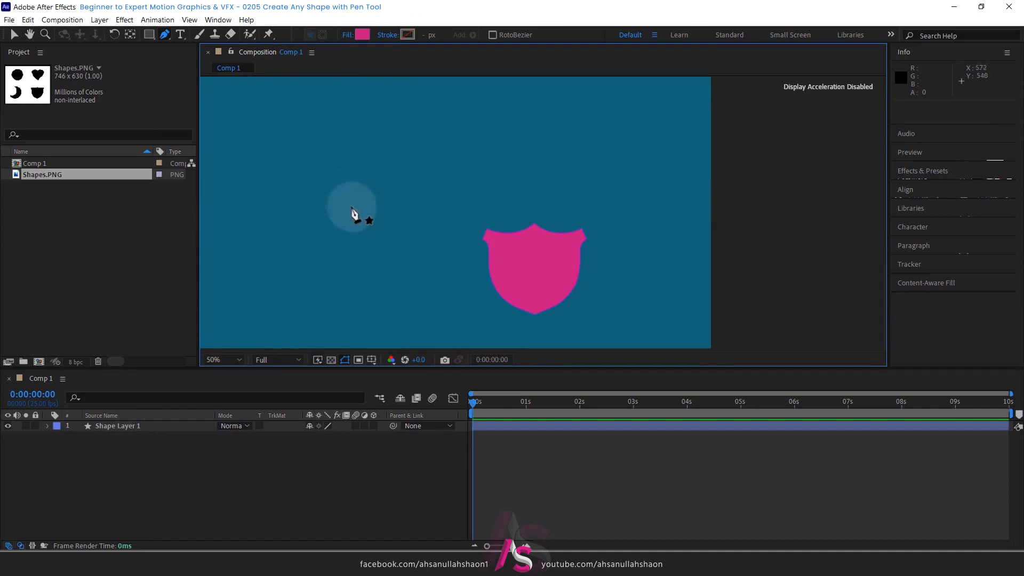
# Create a new text layer containing the letter 'a' and select its text
pyautogui.click(181, 34)
pyautogui.click(317, 196)
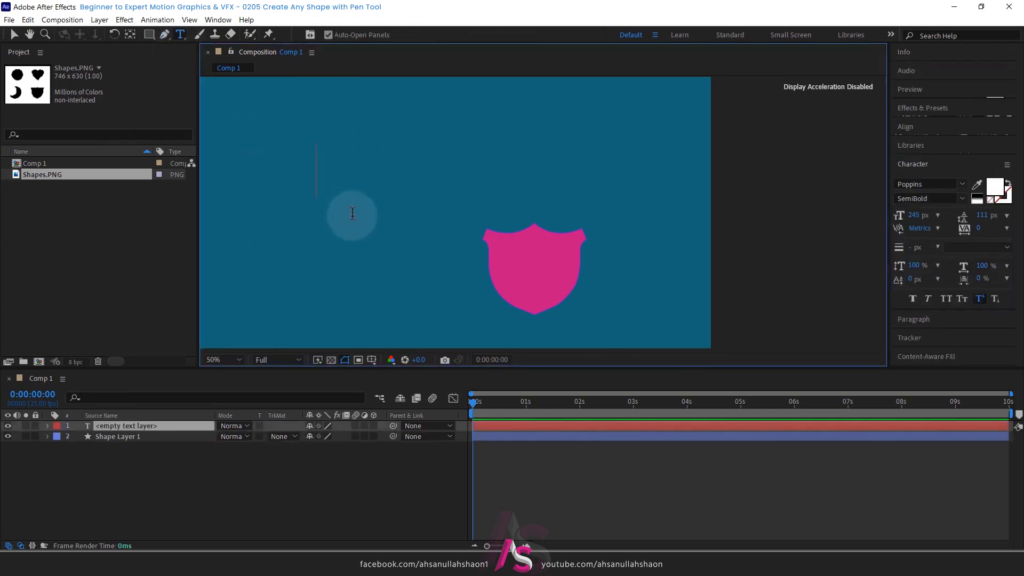
pyautogui.write('a')
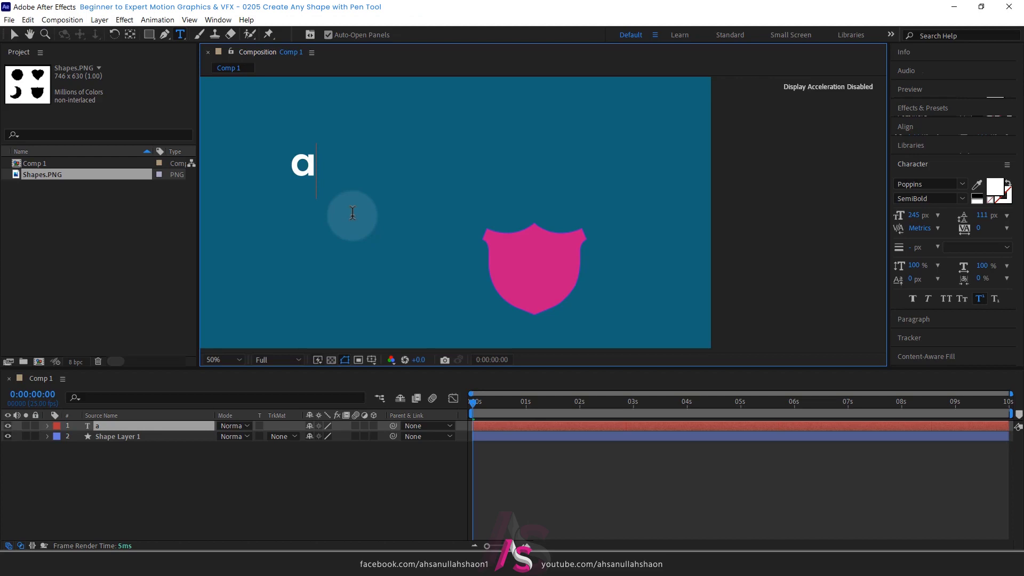
pyautogui.hotkey('ctrl', 'a')
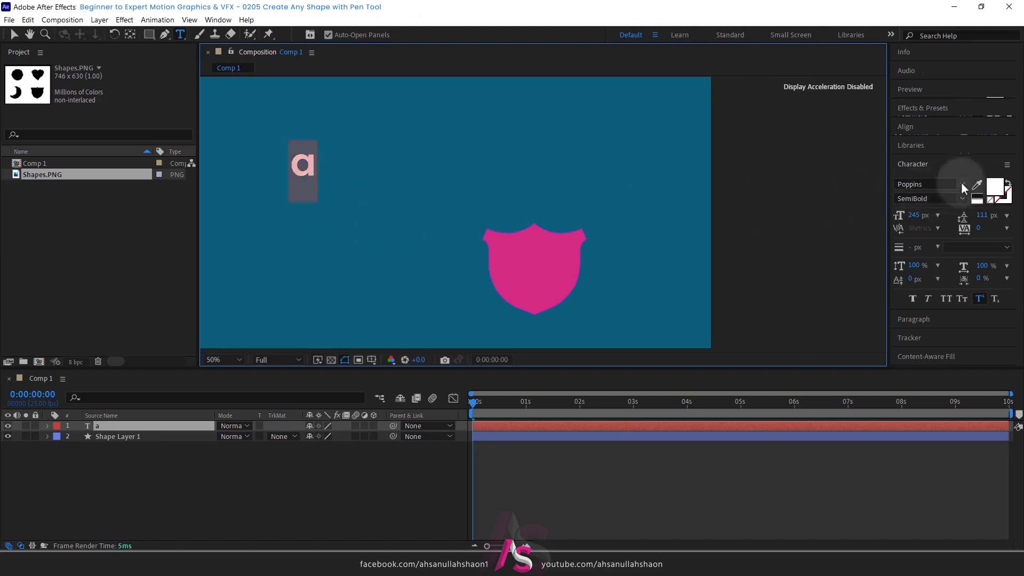
# Set the letter to Arial Bold at 597 px and move it lower
pyautogui.click(962, 184)
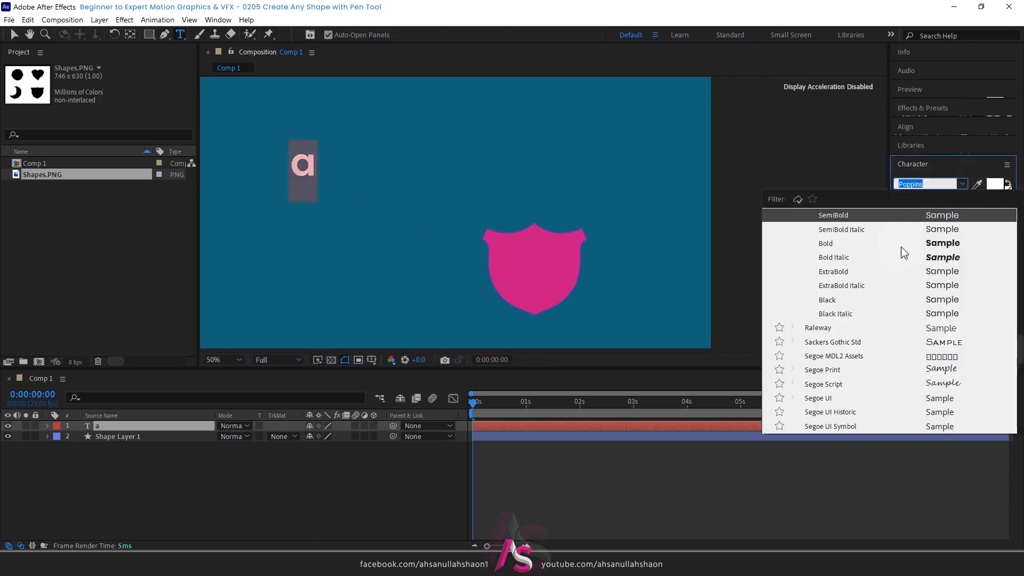
pyautogui.write('ar')
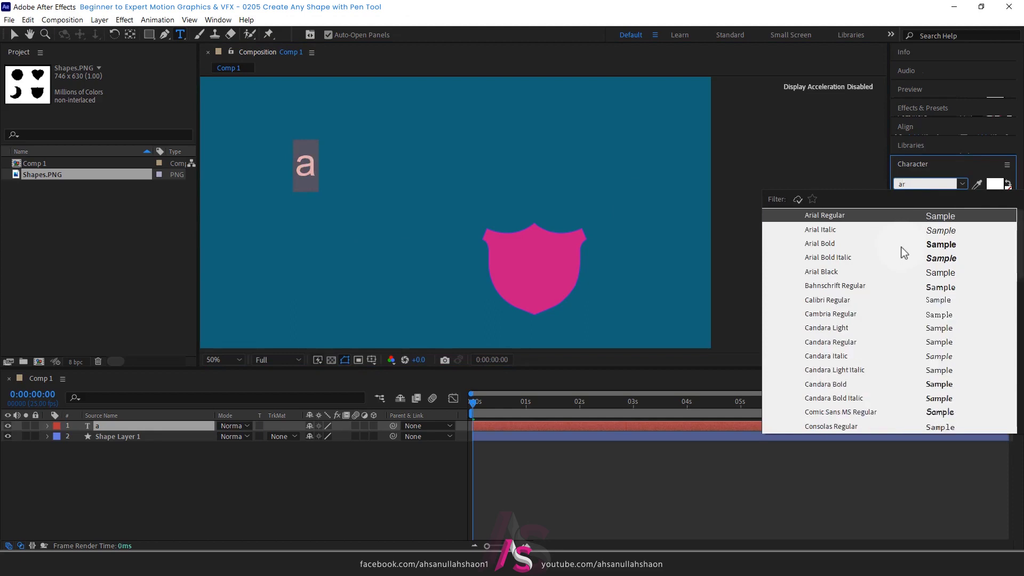
pyautogui.click(834, 246)
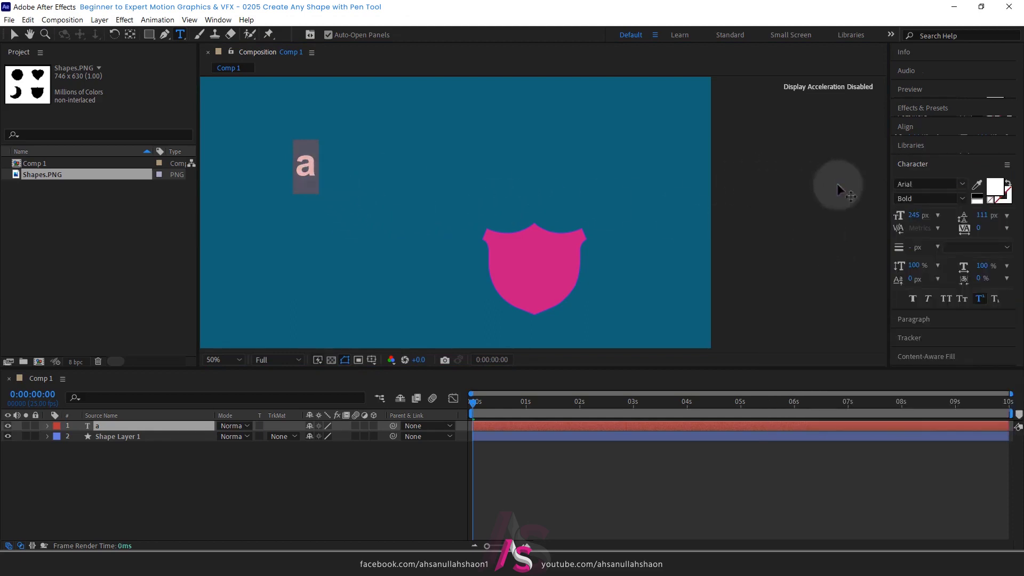
pyautogui.moveTo(914, 218); pyautogui.dragTo(1013, 219)
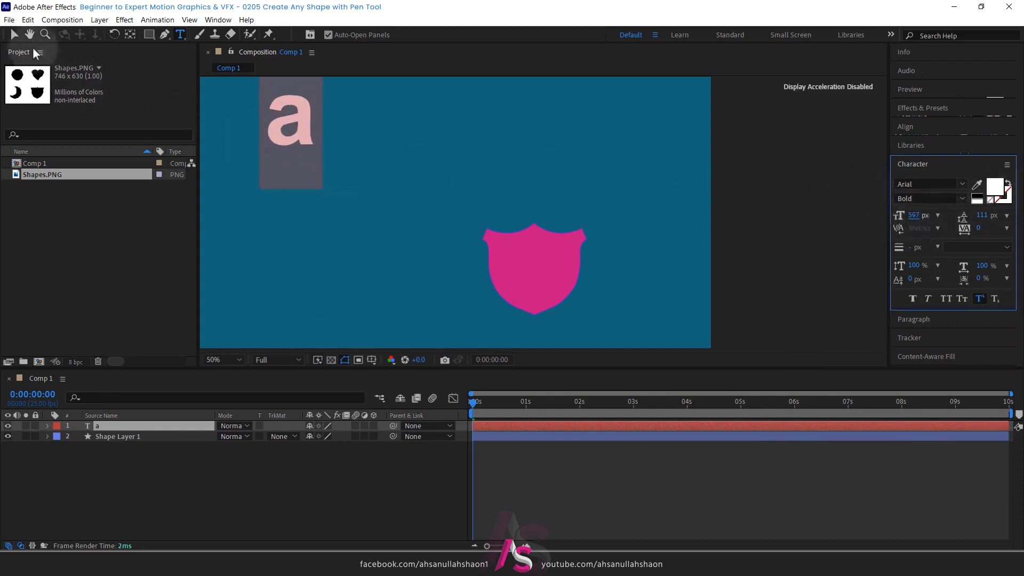
pyautogui.click(14, 34)
pyautogui.moveTo(314, 135); pyautogui.dragTo(396, 210)
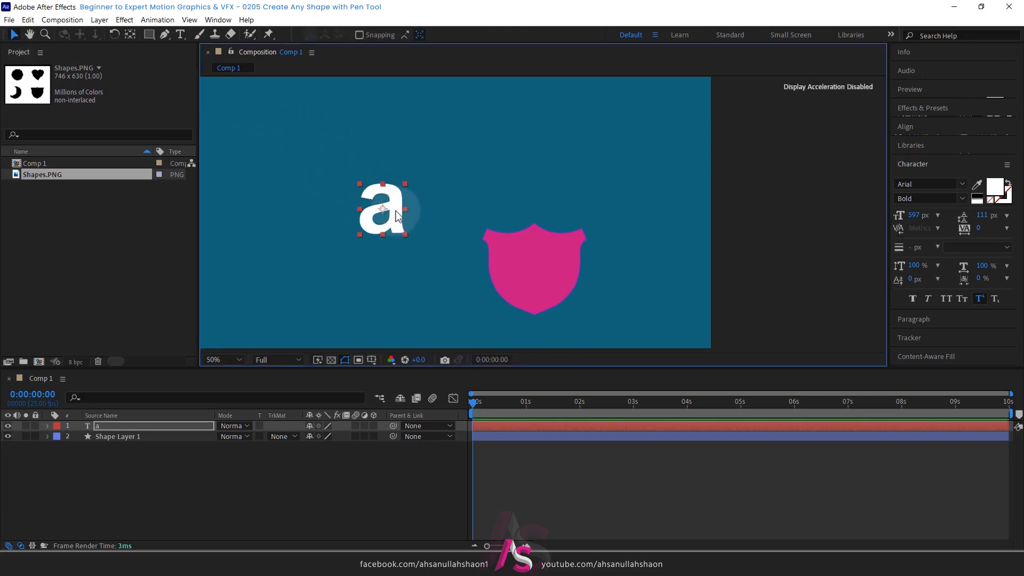
# Enlarge the letter to 923 px and place it left of the pink shield
pyautogui.click(923, 214)
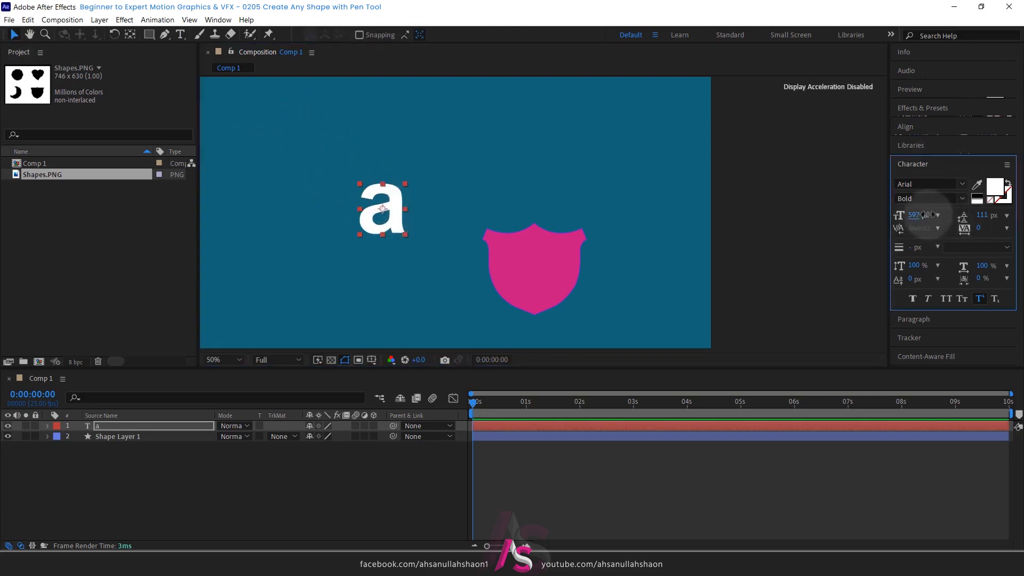
pyautogui.moveTo(924, 215); pyautogui.dragTo(1023, 215)
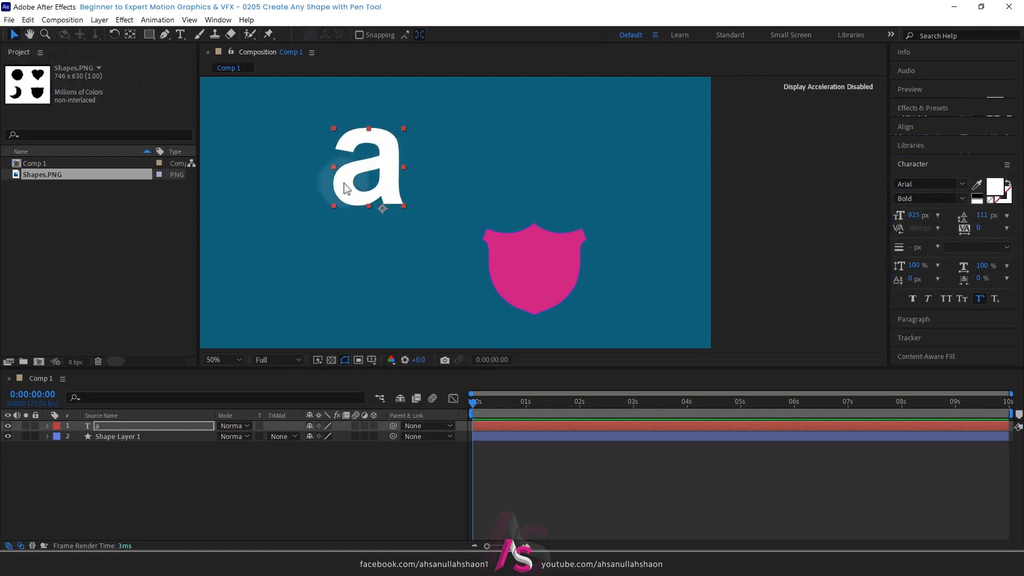
pyautogui.moveTo(346, 187); pyautogui.dragTo(392, 205)
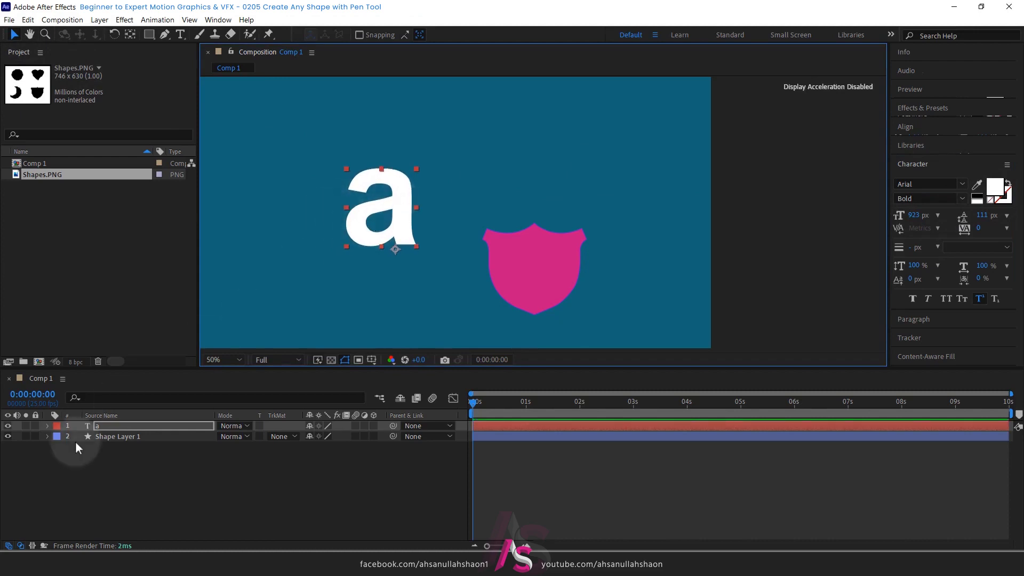
pyautogui.click(126, 472)
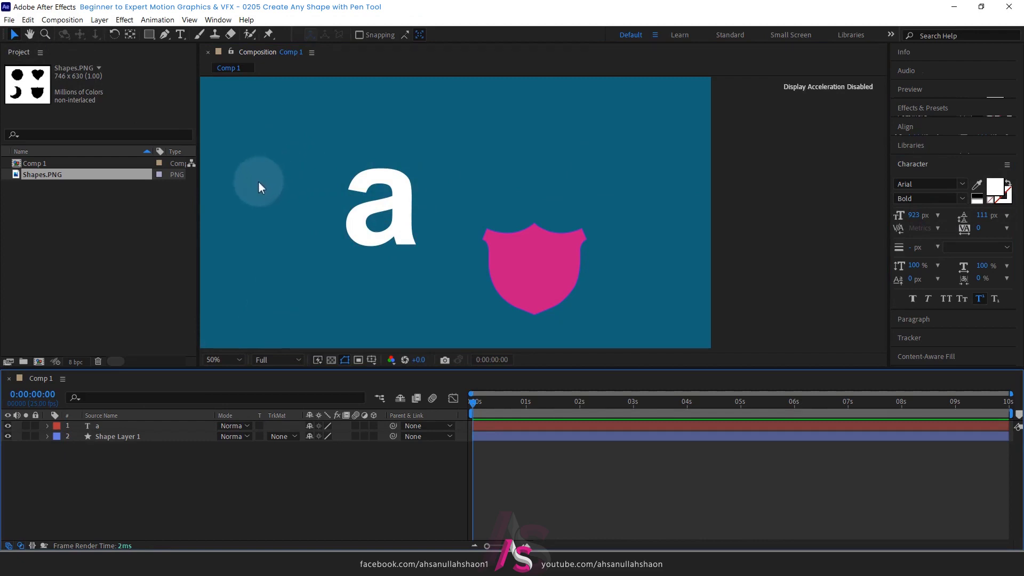
pyautogui.click(164, 35)
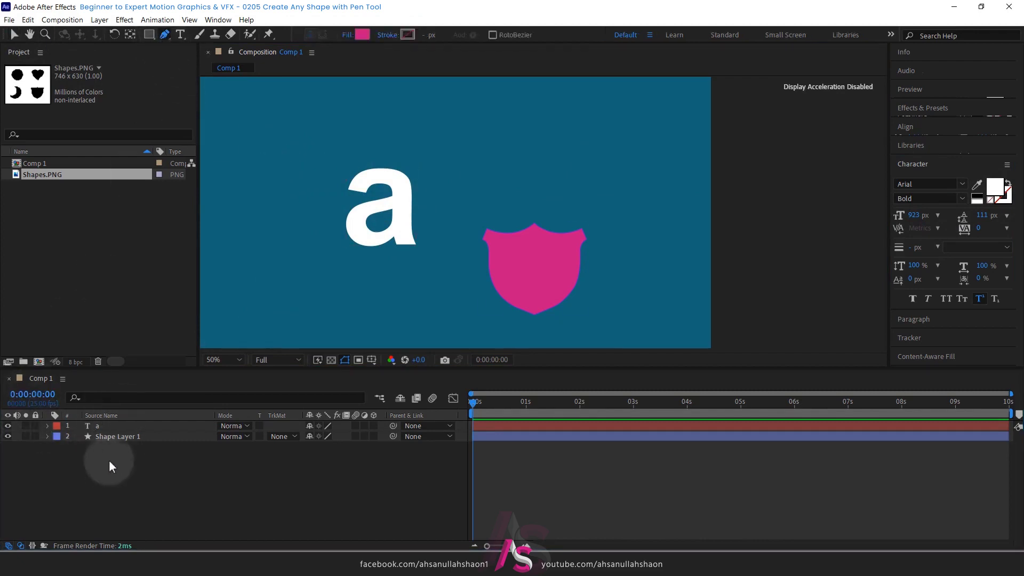
# Start a Pen path at the a's inner corner with a straight segment to the peak
pyautogui.scroll(3, 392, 261)
pyautogui.scroll(1, 292, 249)
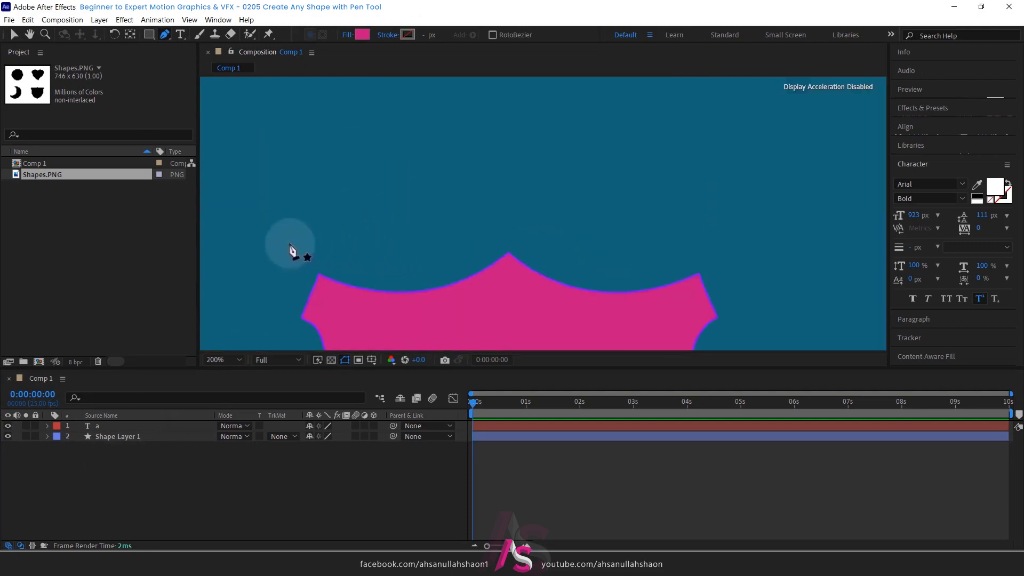
pyautogui.moveTo(292, 250)
pyautogui.mouseDown()
pyautogui.moveTo(567, 173)
pyautogui.moveTo(677, 234)
pyautogui.mouseUp()
pyautogui.moveTo(350, 251)
pyautogui.mouseDown()
pyautogui.moveTo(456, 249)
pyautogui.moveTo(463, 266)
pyautogui.mouseUp()
pyautogui.press('g')
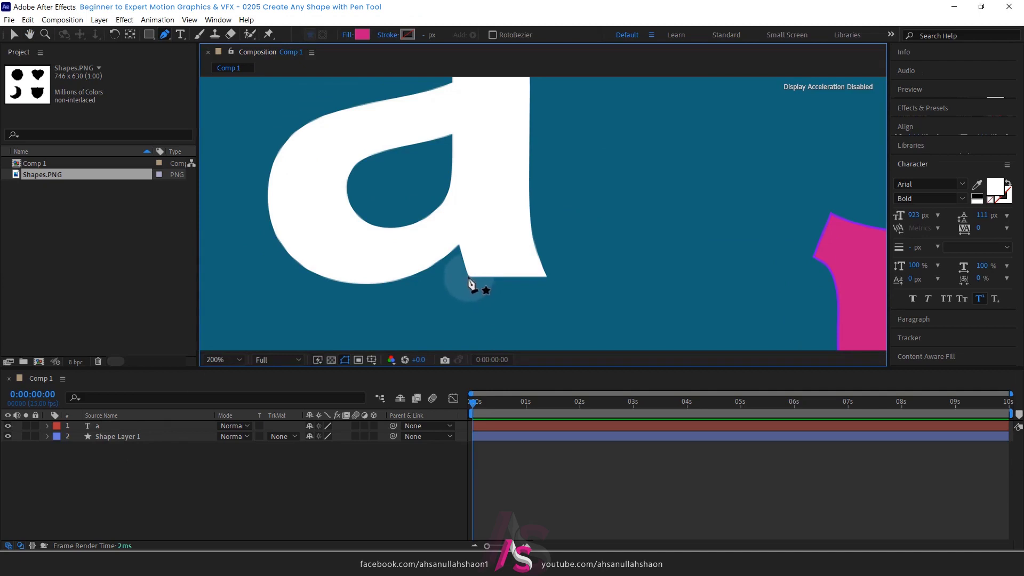
pyautogui.scroll(3, 468, 276)
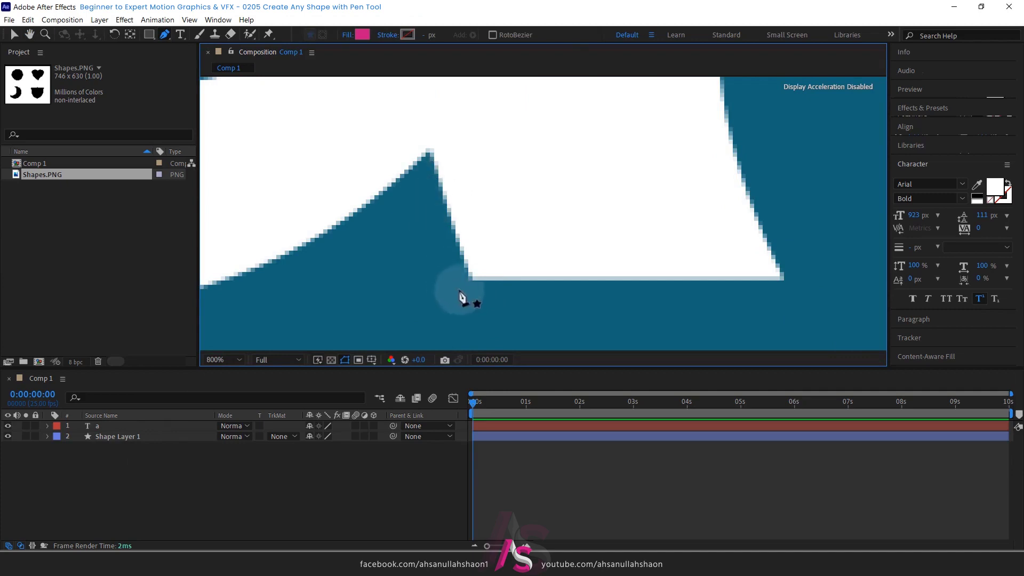
pyautogui.click(468, 278)
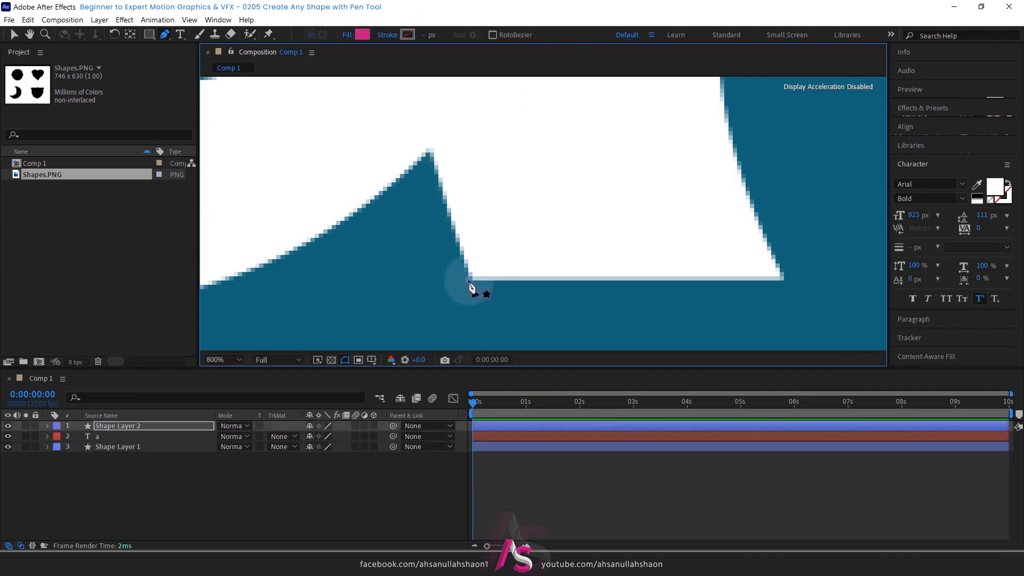
pyautogui.click(428, 154)
pyautogui.moveTo(429, 153); pyautogui.dragTo(411, 171)
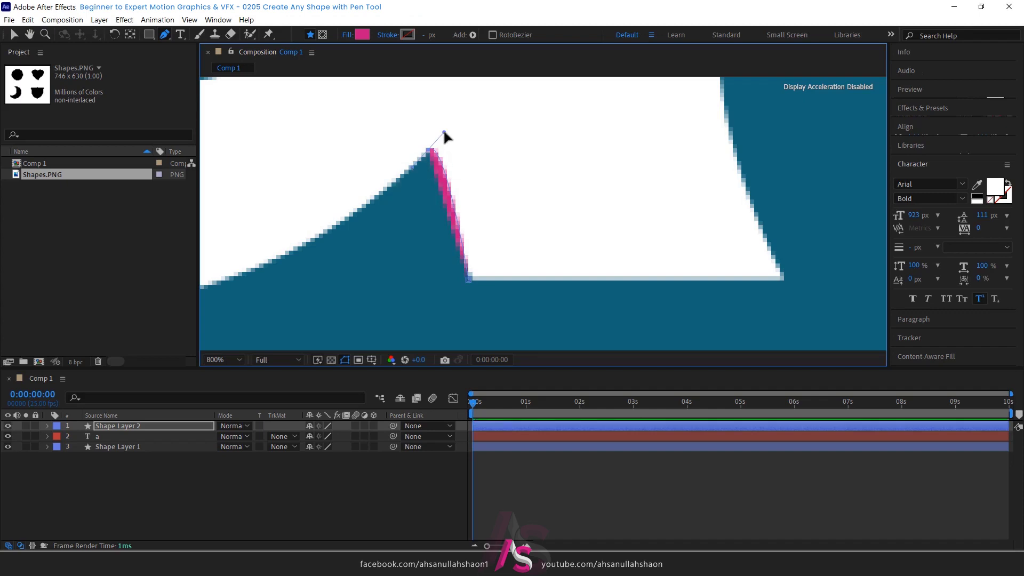
pyautogui.click(451, 228)
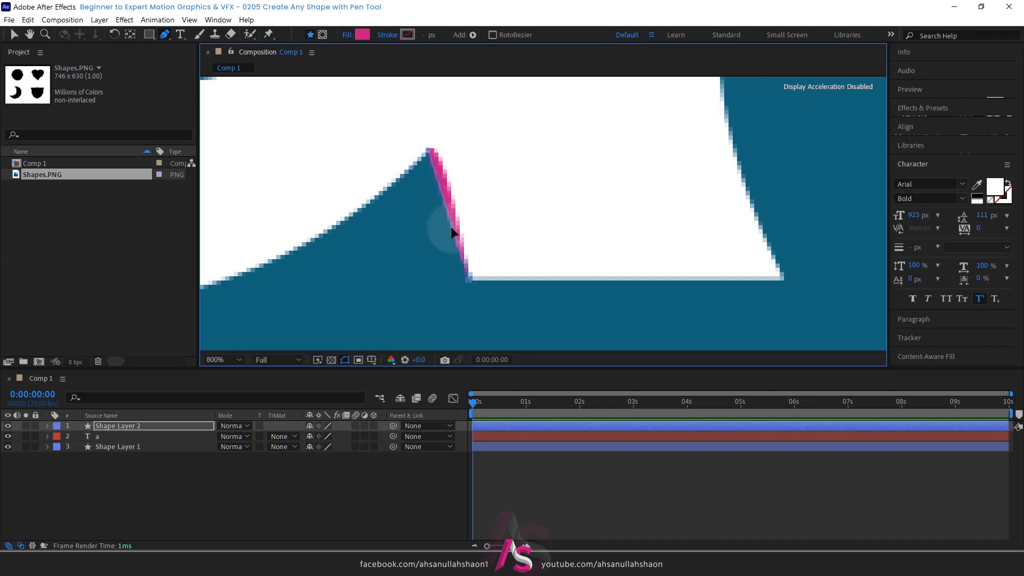
pyautogui.moveTo(441, 238); pyautogui.dragTo(451, 227)
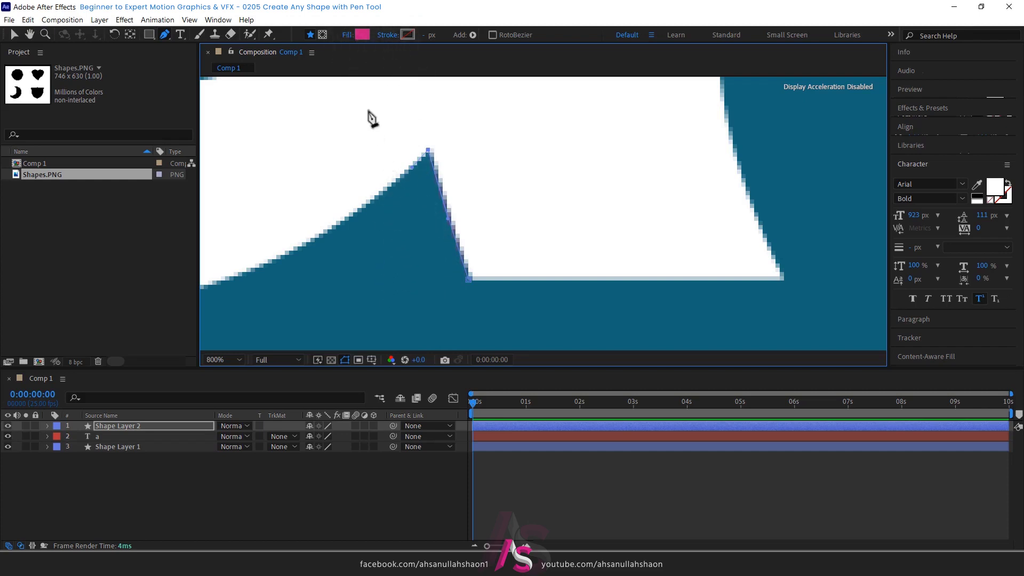
# Set the new shape's fill to None
pyautogui.click(346, 35)
pyautogui.click(248, 137)
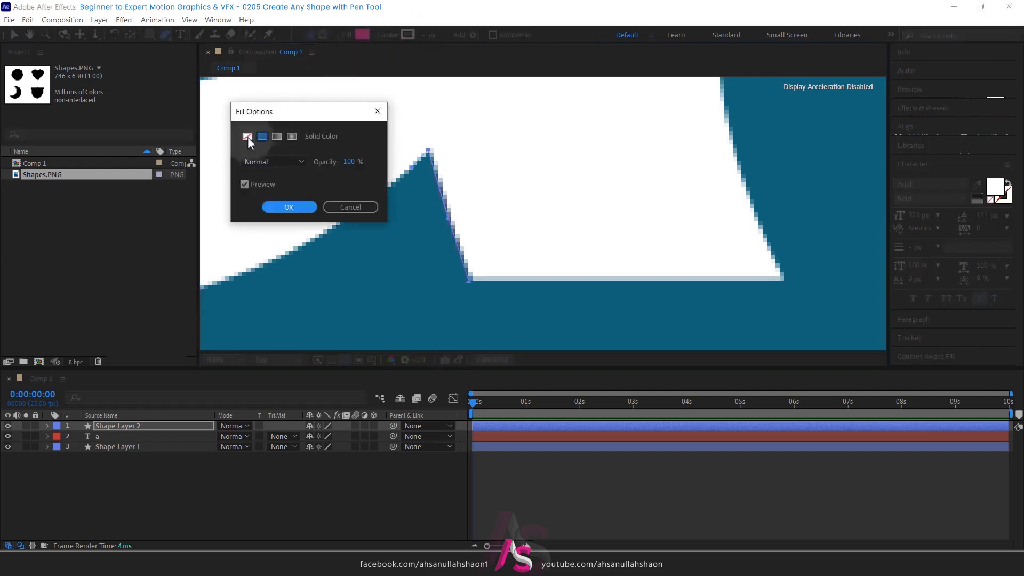
pyautogui.click(287, 206)
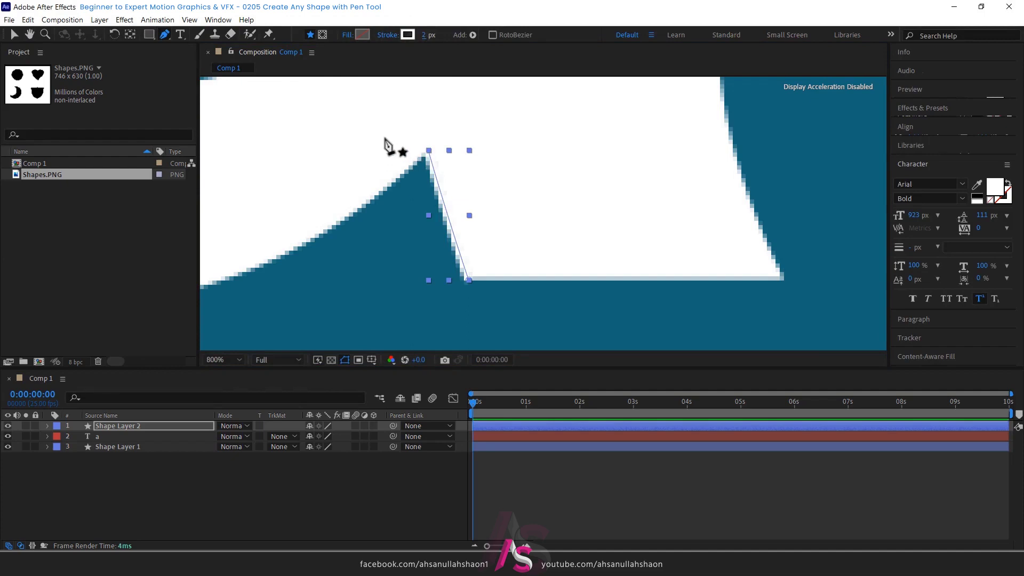
# Give the path a magenta E30CFA stroke
pyautogui.click(408, 35)
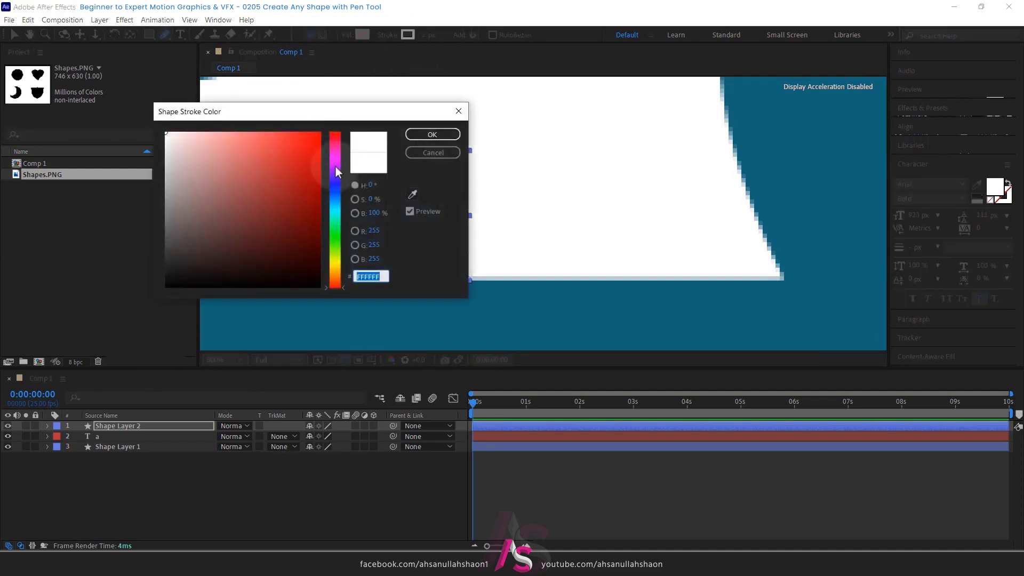
pyautogui.moveTo(337, 201); pyautogui.dragTo(335, 160)
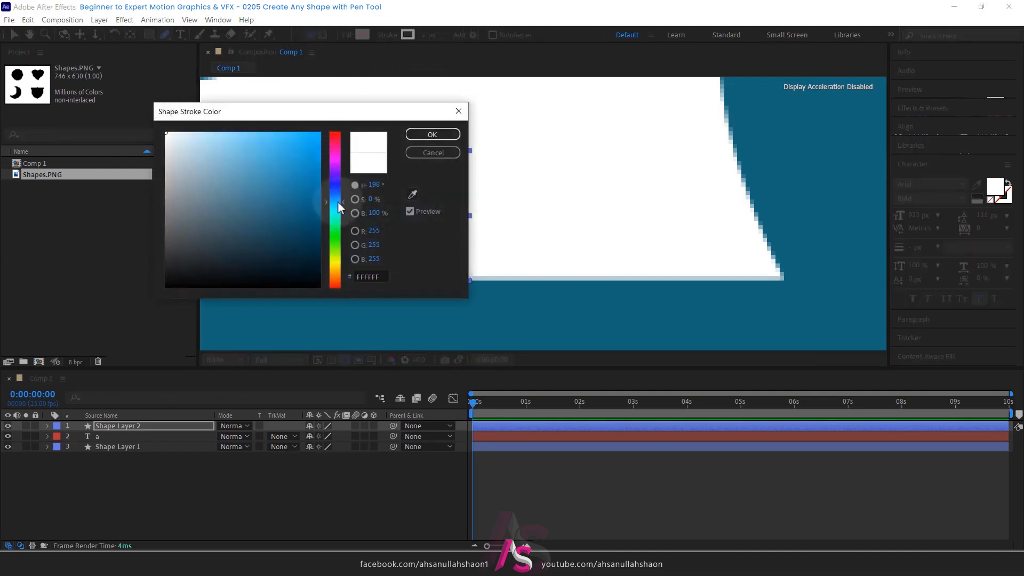
pyautogui.click(313, 134)
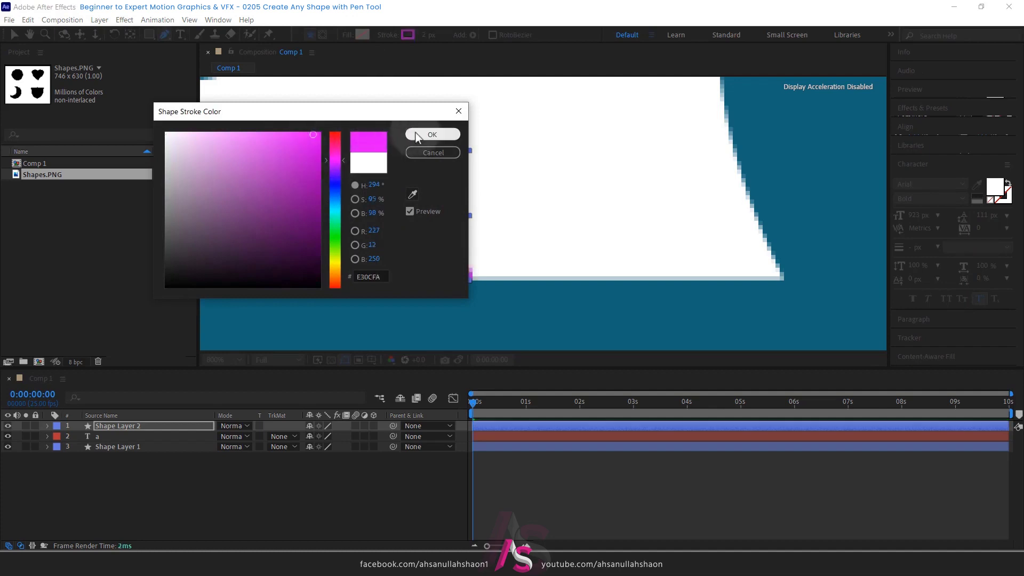
pyautogui.click(433, 135)
pyautogui.moveTo(404, 222); pyautogui.dragTo(434, 211)
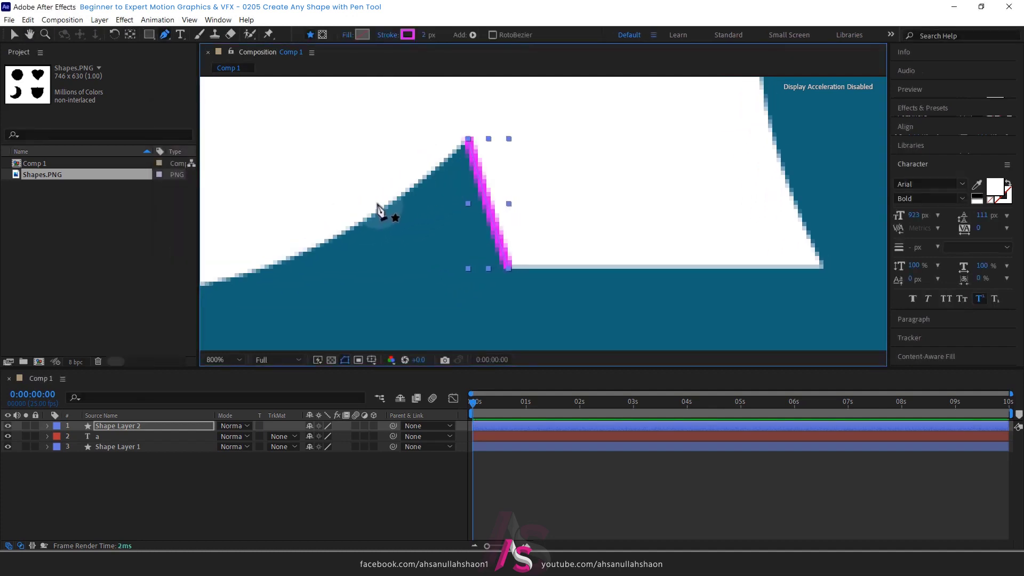
# Add curved Pen anchors along the letter a's outer bowl edge
pyautogui.moveTo(370, 218); pyautogui.dragTo(334, 240)
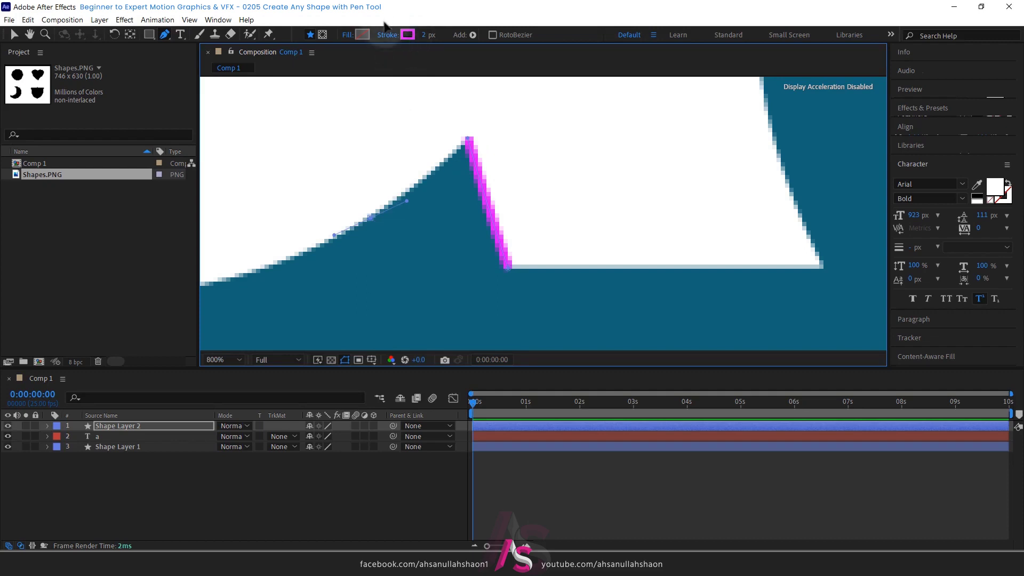
pyautogui.click(418, 273)
pyautogui.click(427, 305)
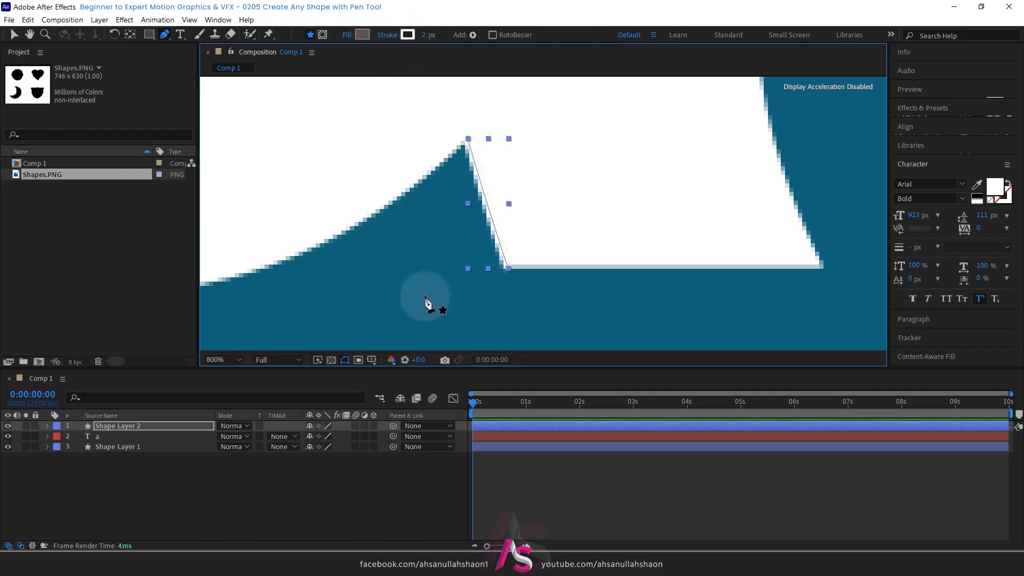
pyautogui.hotkey('ctrl', 'z')
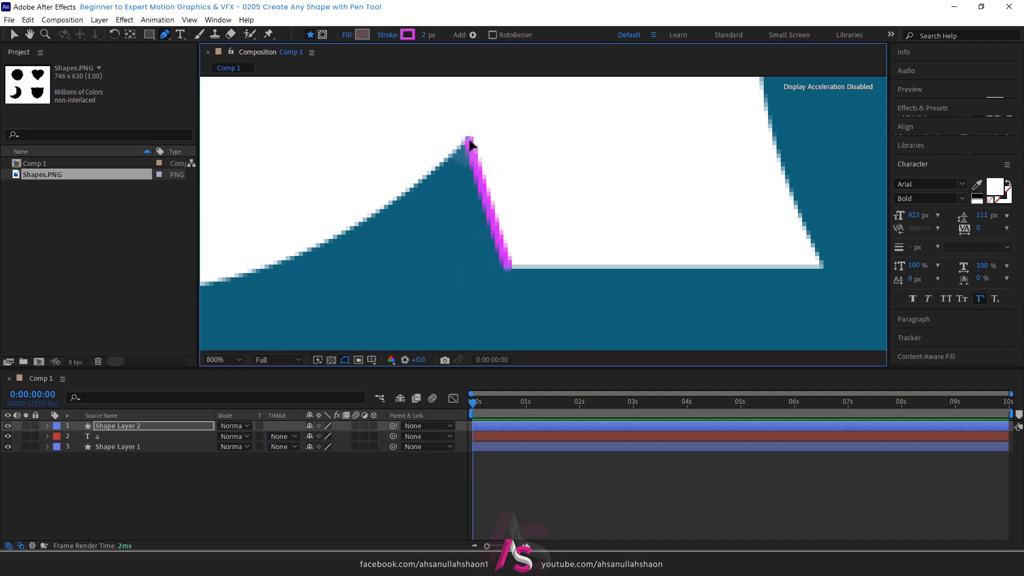
pyautogui.click(369, 221)
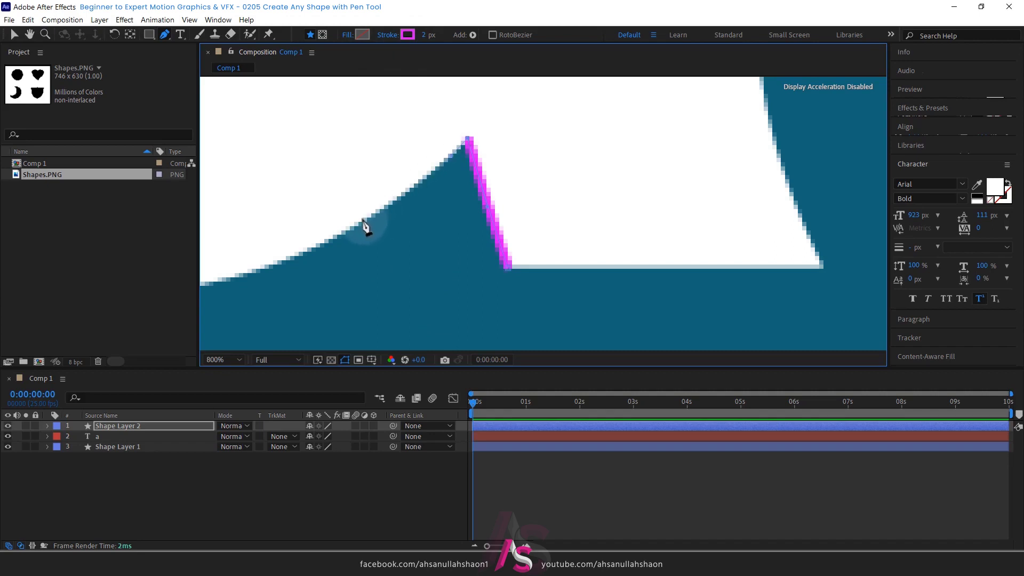
pyautogui.moveTo(356, 225); pyautogui.dragTo(337, 238)
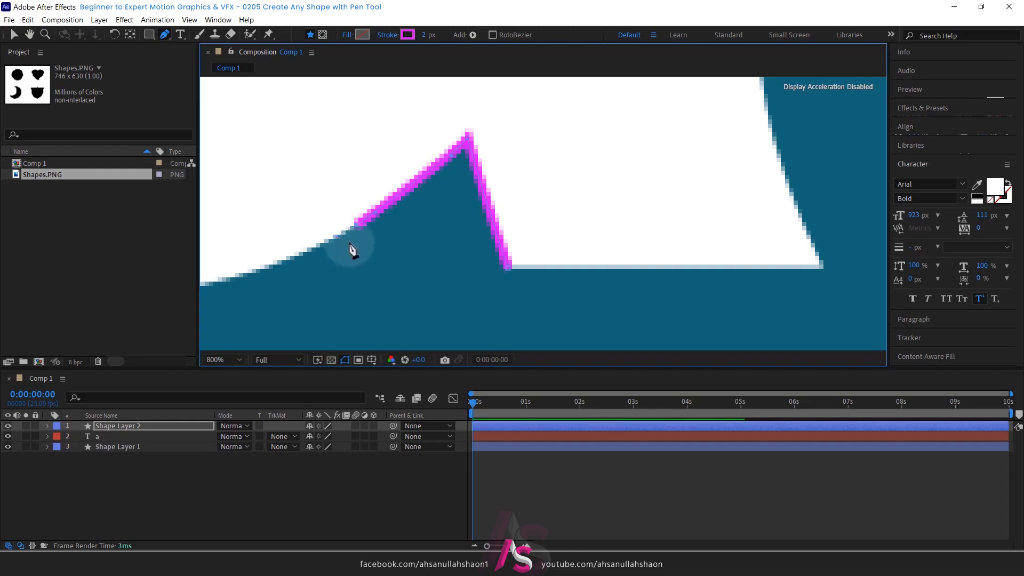
pyautogui.moveTo(410, 218); pyautogui.dragTo(680, 162)
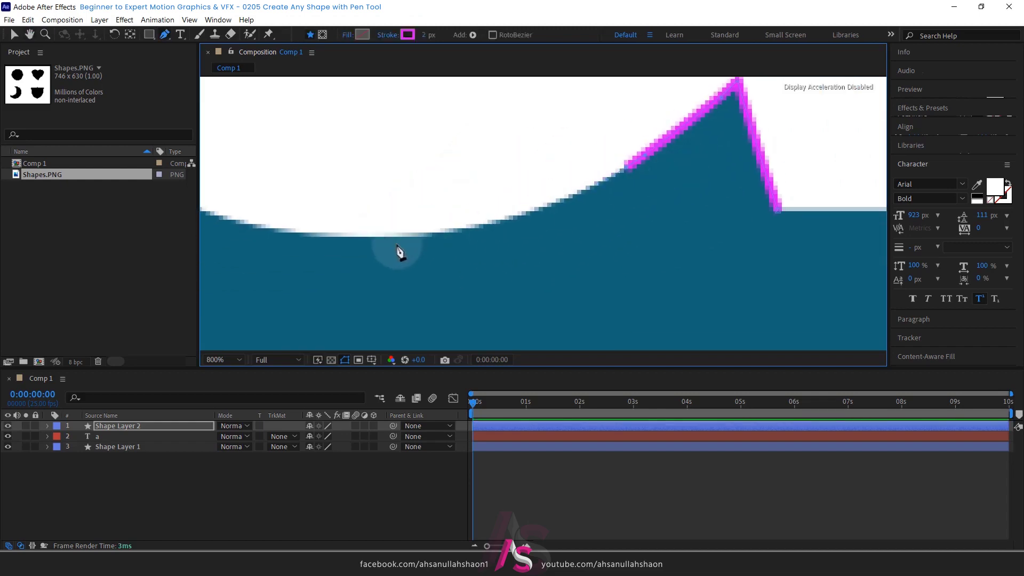
pyautogui.moveTo(343, 237); pyautogui.dragTo(299, 237)
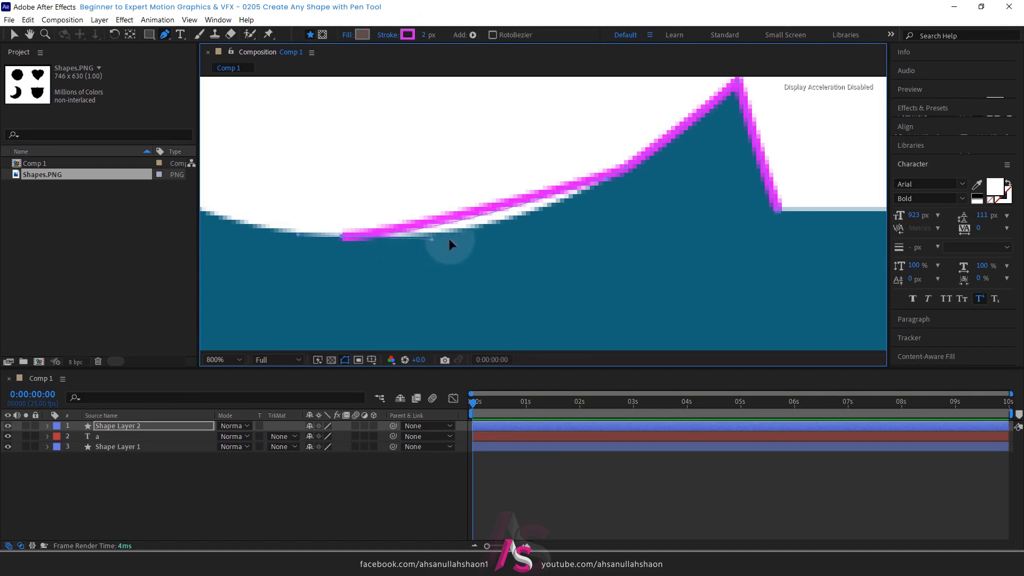
pyautogui.moveTo(438, 261); pyautogui.dragTo(699, 303)
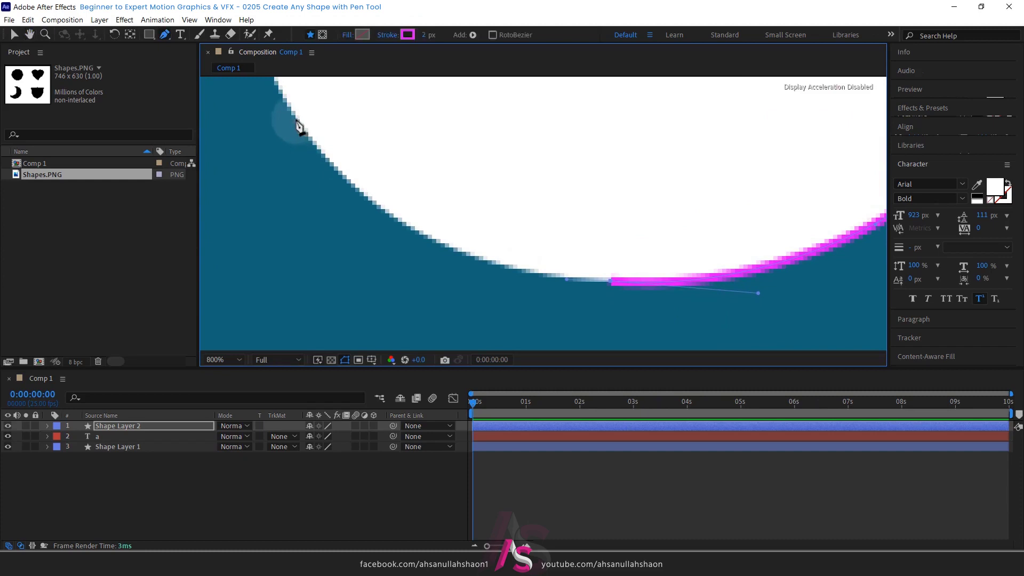
# Continue the path along the bowl's underside and up the letter's left edge
pyautogui.moveTo(297, 121); pyautogui.dragTo(281, 96)
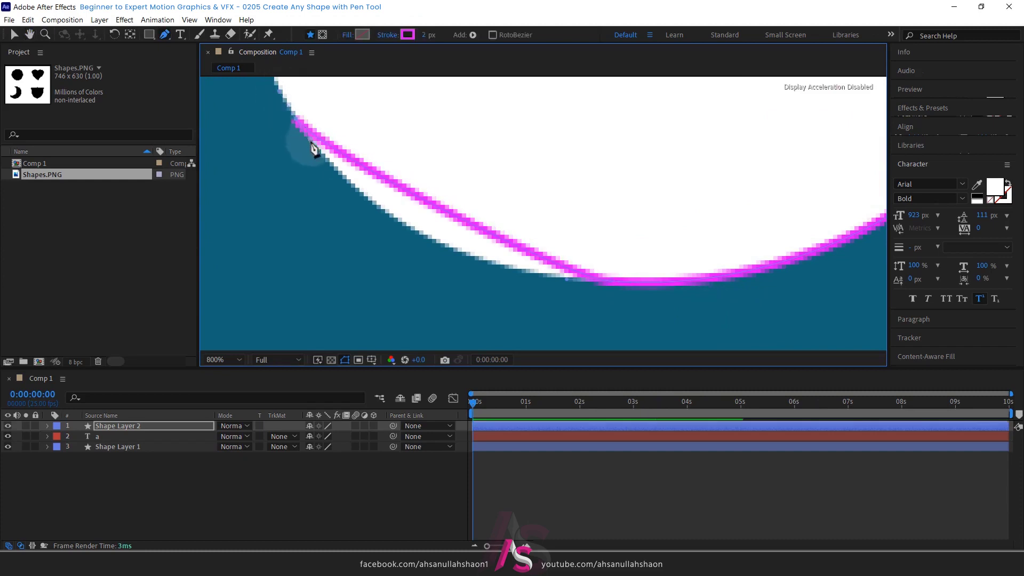
pyautogui.moveTo(314, 148); pyautogui.dragTo(390, 271)
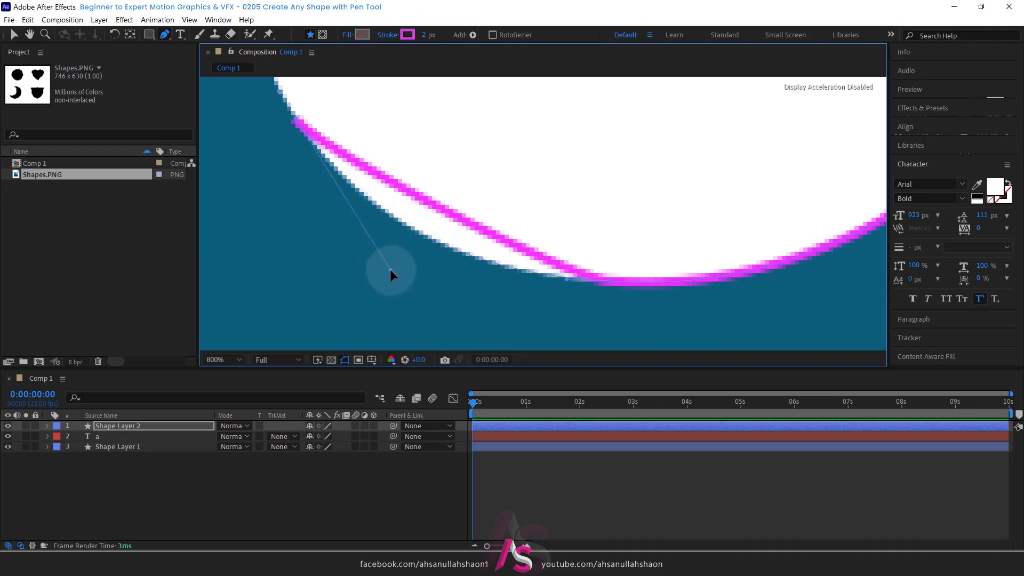
pyautogui.scroll(-1, 389, 269)
pyautogui.scroll(-1, 404, 231)
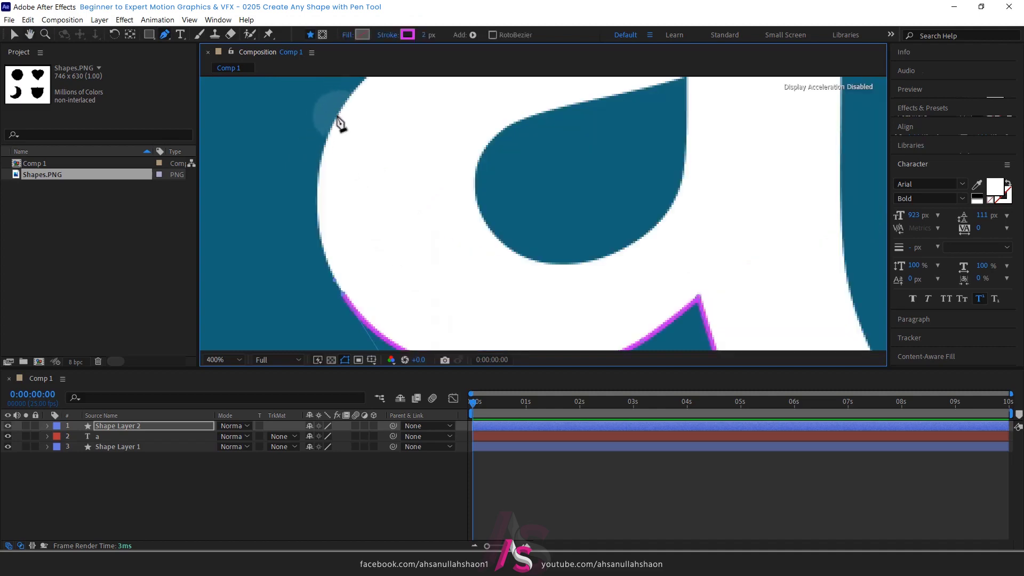
pyautogui.moveTo(336, 114); pyautogui.dragTo(352, 95)
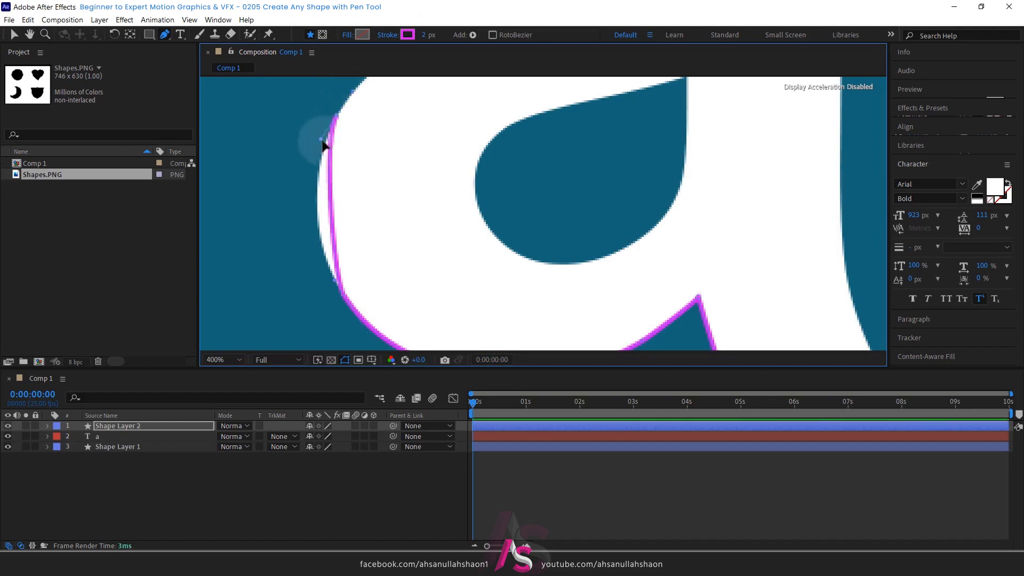
pyautogui.moveTo(322, 140); pyautogui.dragTo(295, 188)
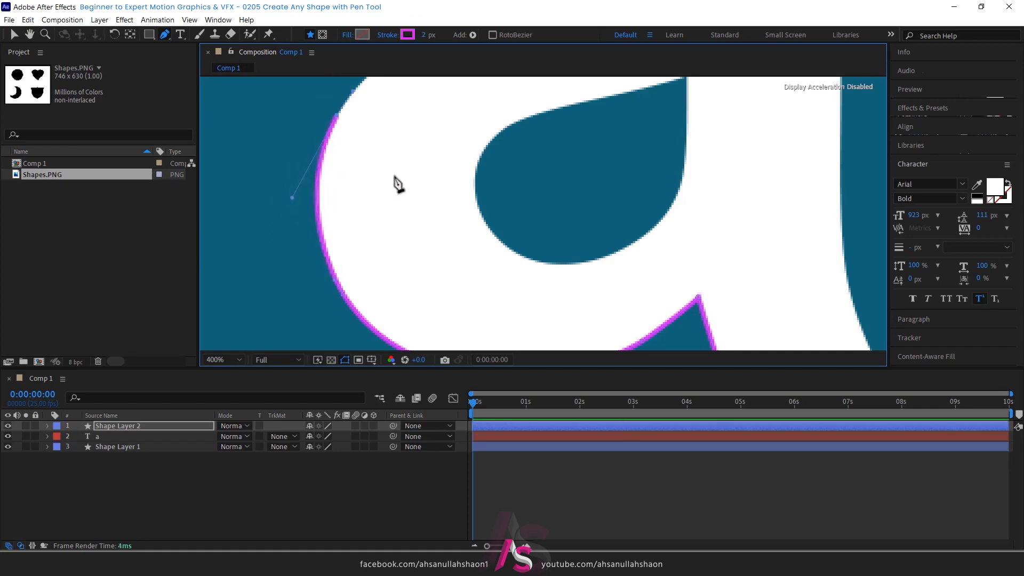
pyautogui.moveTo(408, 141); pyautogui.dragTo(317, 279)
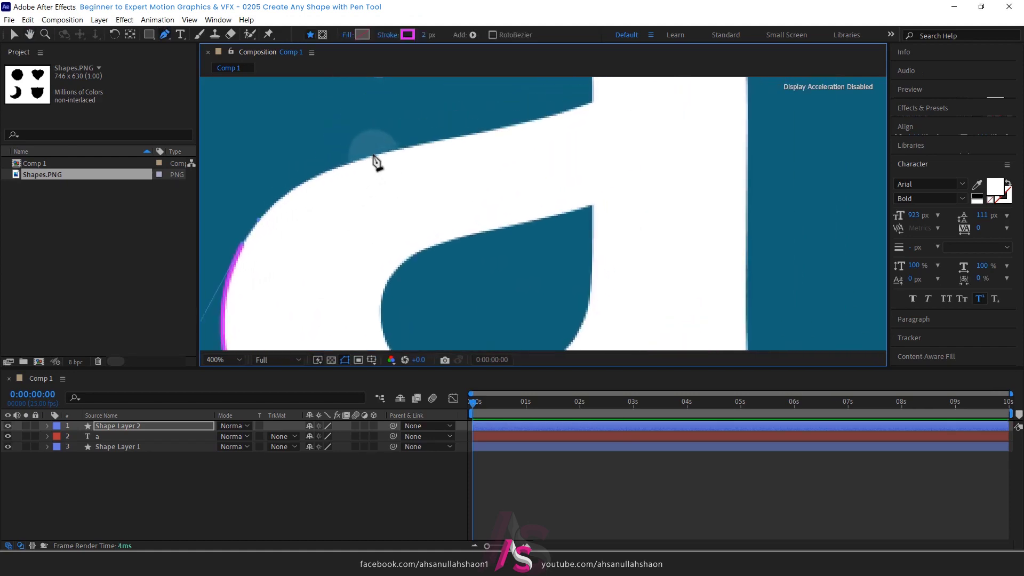
# Extend the path along the upper-left edge to a curved corner point
pyautogui.moveTo(362, 159); pyautogui.dragTo(369, 161)
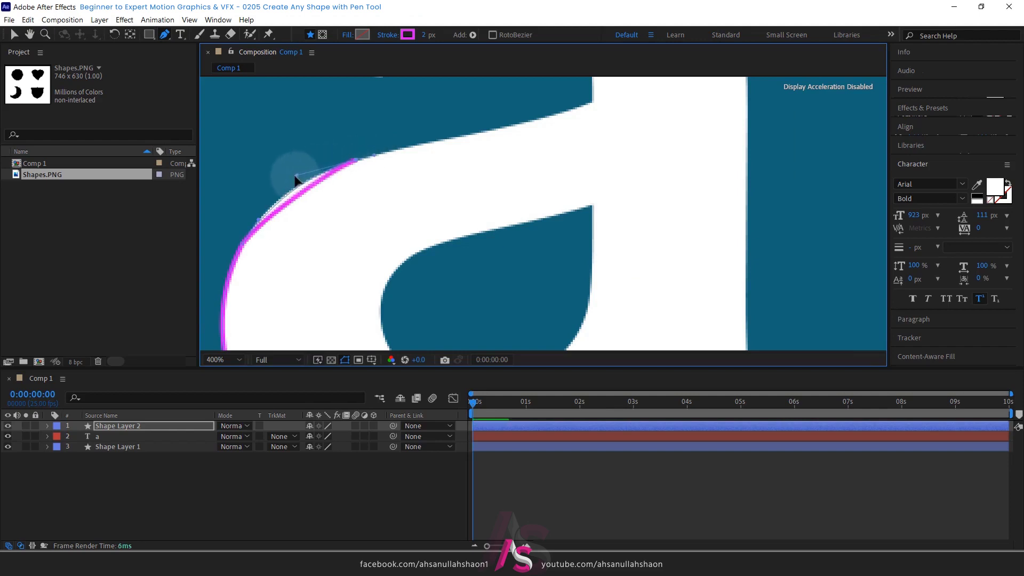
pyautogui.moveTo(455, 174); pyautogui.dragTo(395, 216)
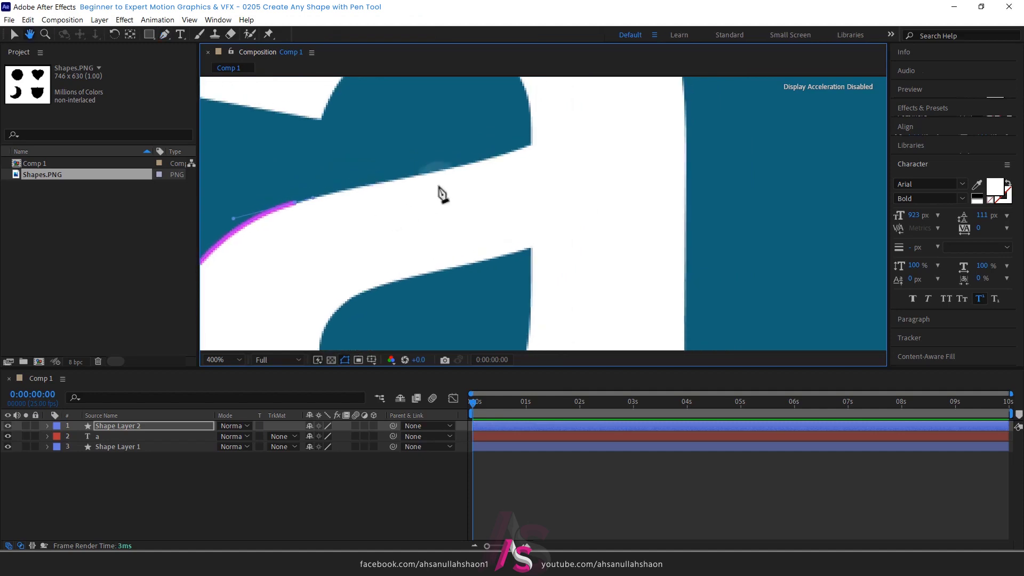
pyautogui.click(531, 144)
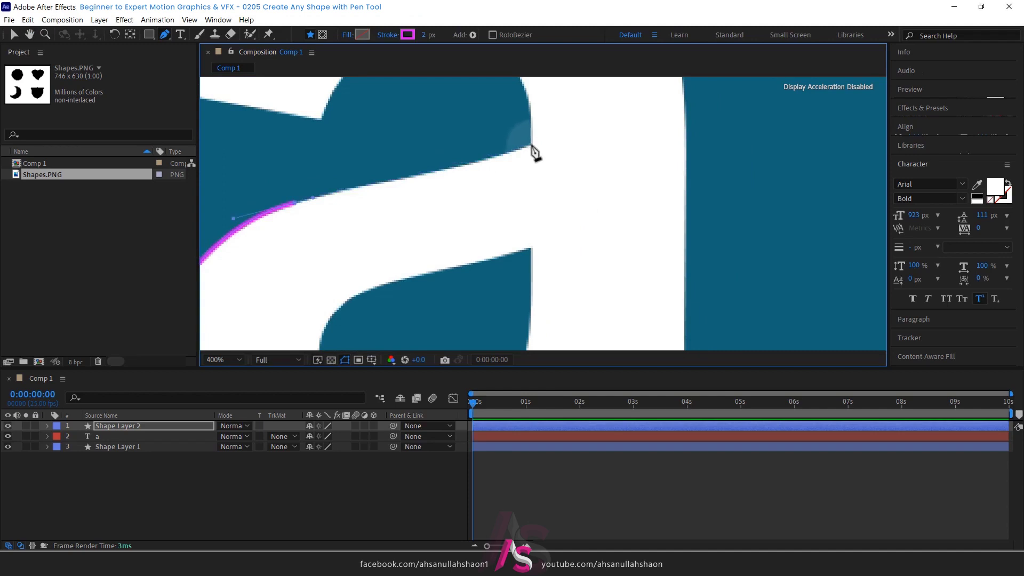
pyautogui.moveTo(531, 144); pyautogui.dragTo(533, 133)
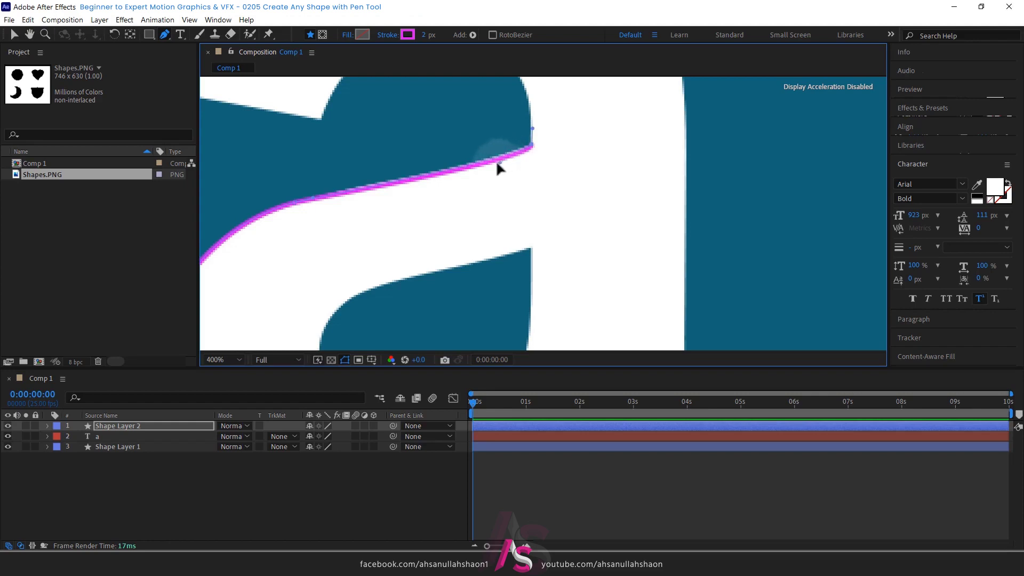
# Trace the counter's curved top edge over to its left corner
pyautogui.moveTo(550, 162); pyautogui.dragTo(531, 291)
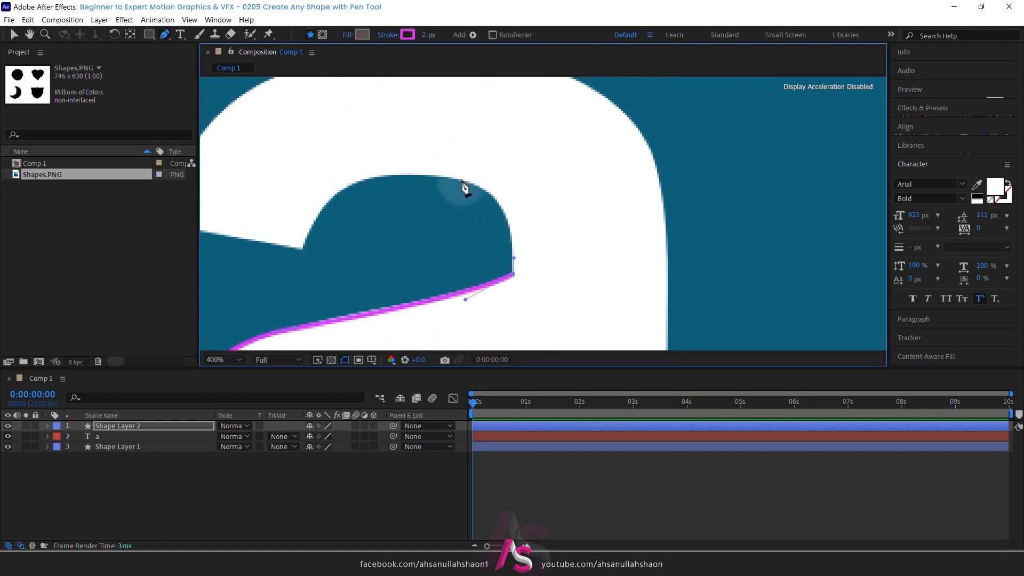
pyautogui.moveTo(461, 181); pyautogui.dragTo(446, 179)
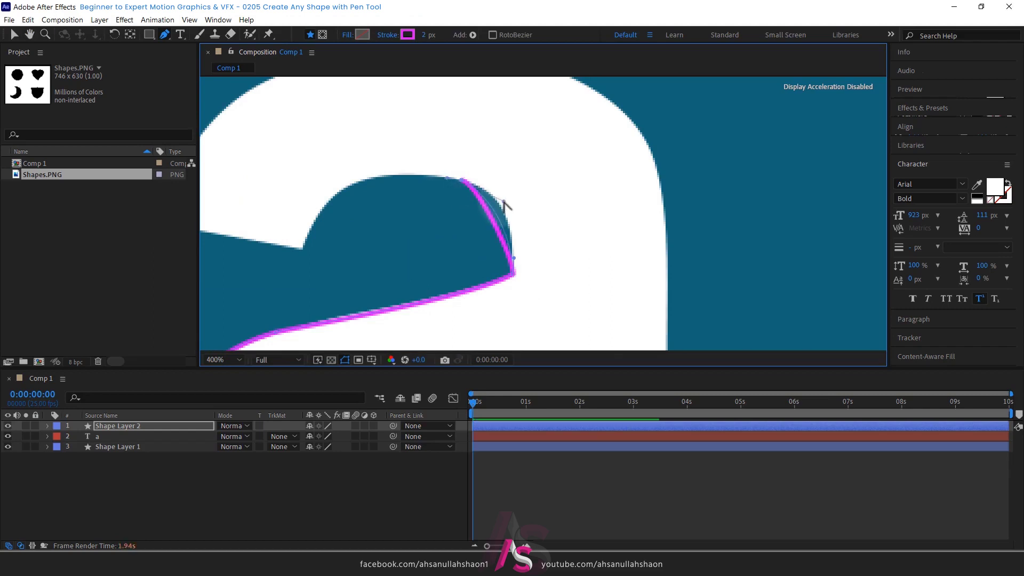
pyautogui.moveTo(476, 182); pyautogui.dragTo(515, 192)
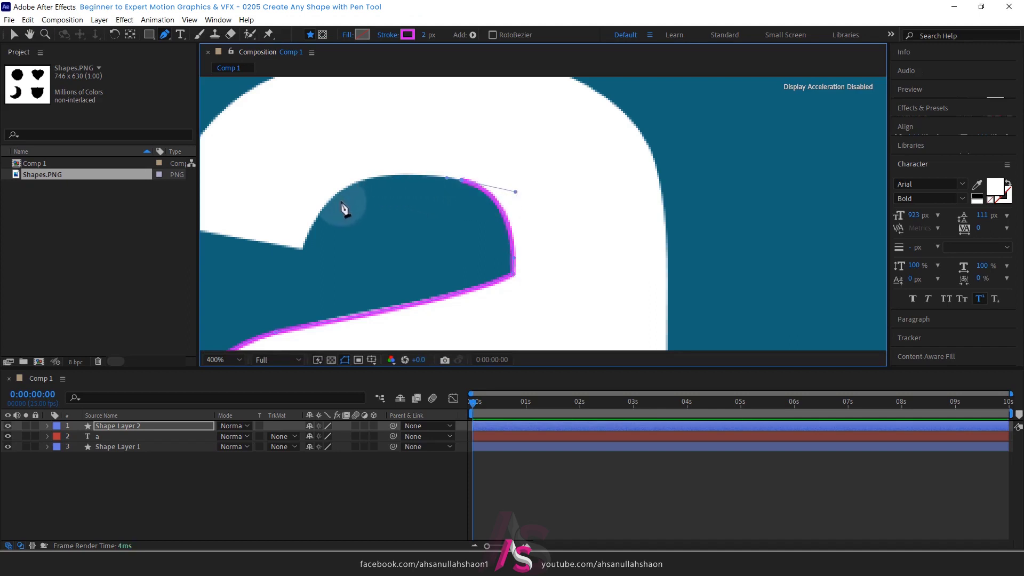
pyautogui.moveTo(358, 183); pyautogui.dragTo(340, 196)
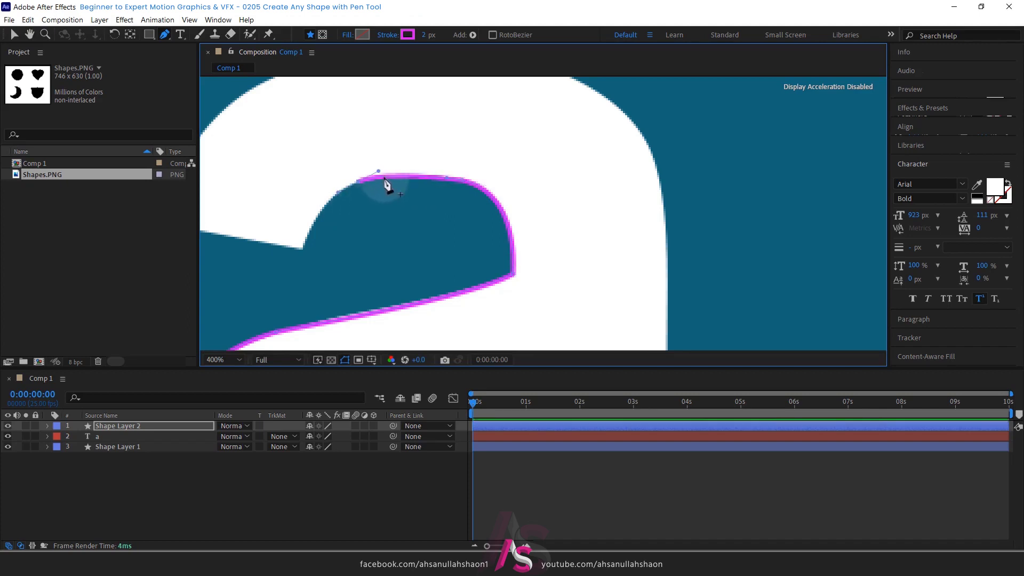
pyautogui.moveTo(379, 171); pyautogui.dragTo(395, 171)
pyautogui.moveTo(378, 224); pyautogui.dragTo(443, 203)
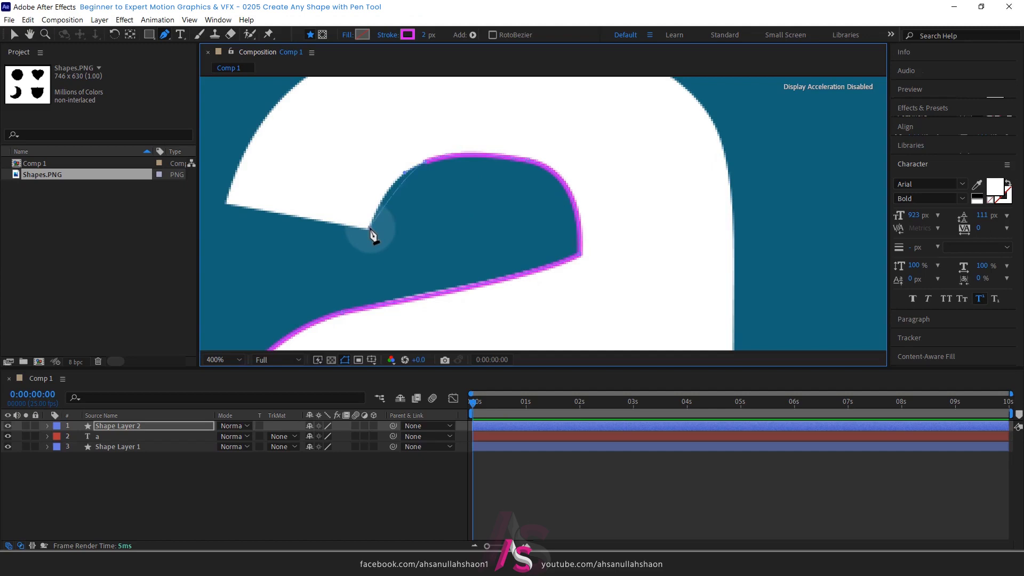
pyautogui.moveTo(370, 228); pyautogui.dragTo(384, 233)
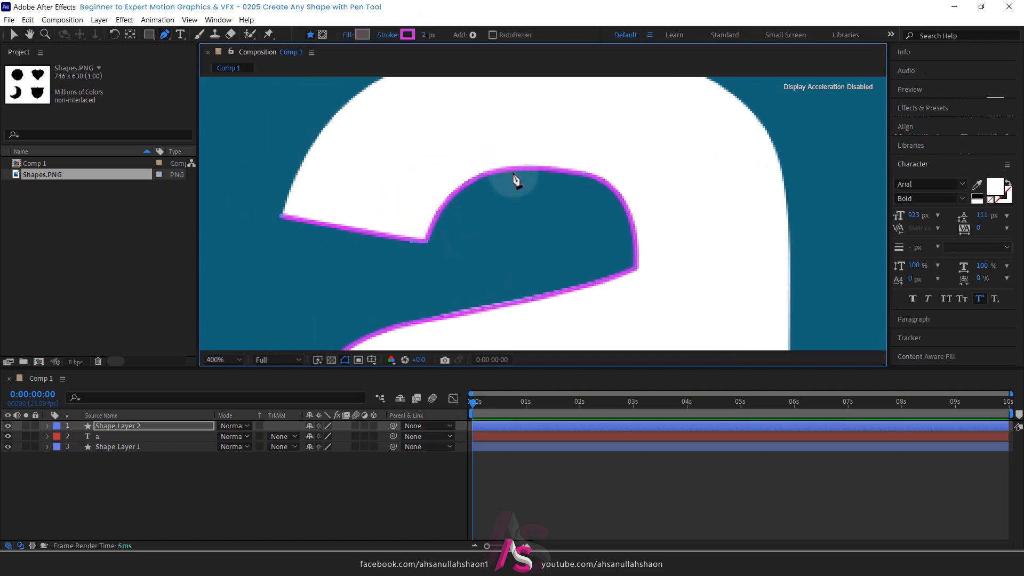
pyautogui.scroll(-2, 514, 180)
# Trace the a's top, right shoulder and stem, then close the path at its first anchor
pyautogui.moveTo(545, 130); pyautogui.dragTo(530, 132)
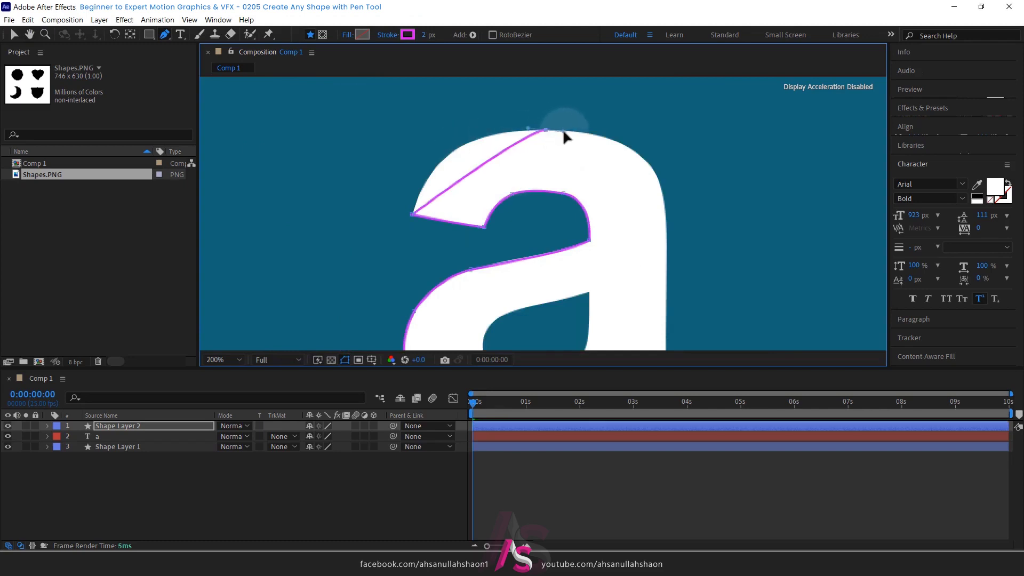
pyautogui.moveTo(512, 181); pyautogui.dragTo(328, 164)
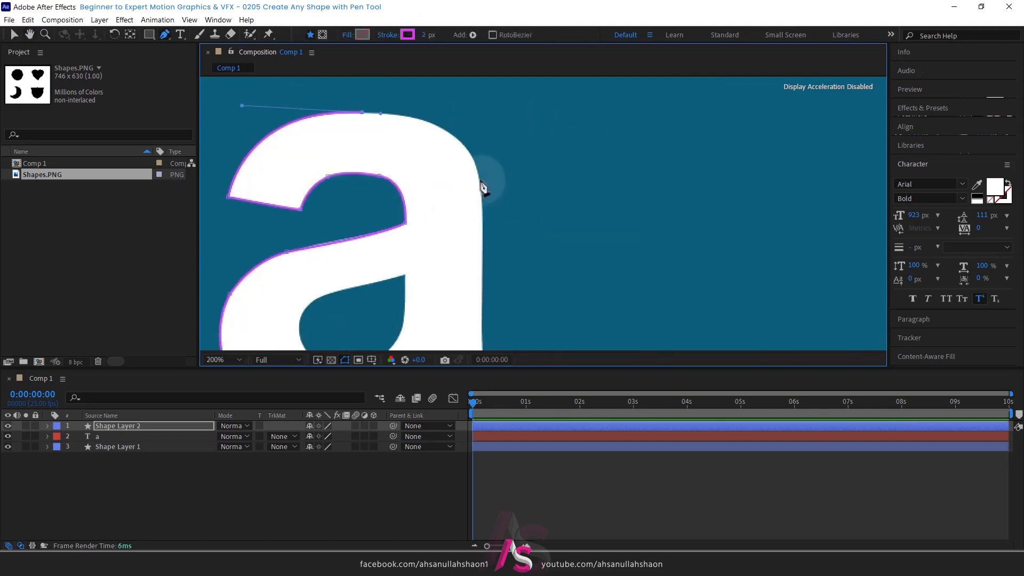
pyautogui.moveTo(478, 178); pyautogui.dragTo(481, 187)
pyautogui.scroll(-3, 517, 125)
pyautogui.click(491, 243)
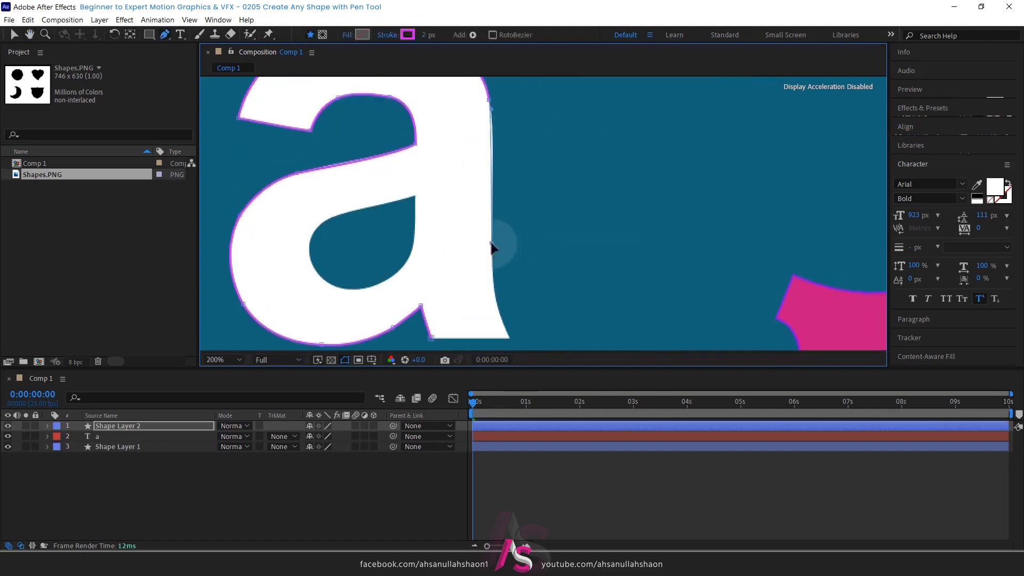
pyautogui.moveTo(509, 338); pyautogui.dragTo(495, 342)
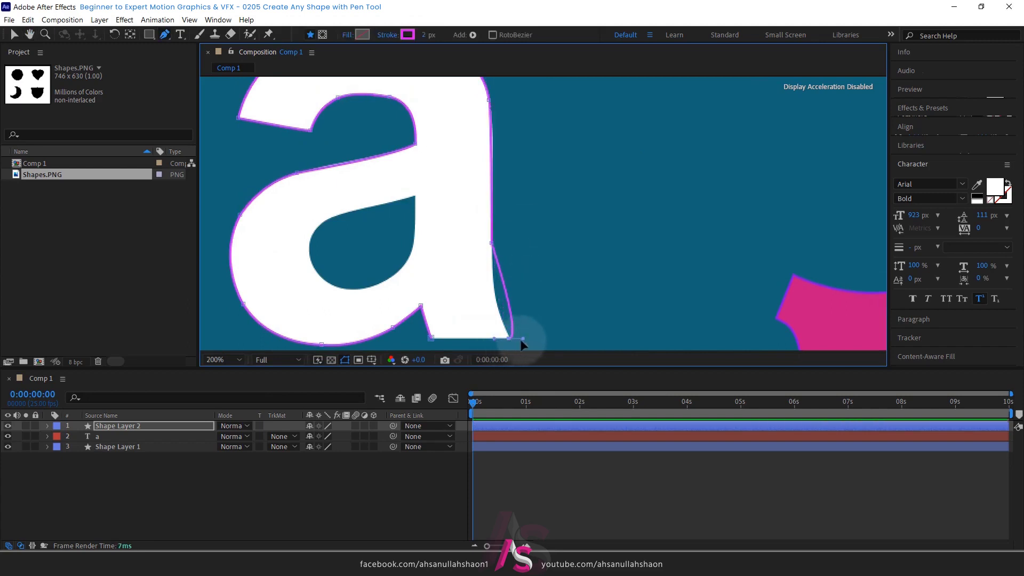
pyautogui.moveTo(523, 339)
pyautogui.mouseDown()
pyautogui.moveTo(489, 288)
pyautogui.moveTo(489, 306)
pyautogui.mouseUp()
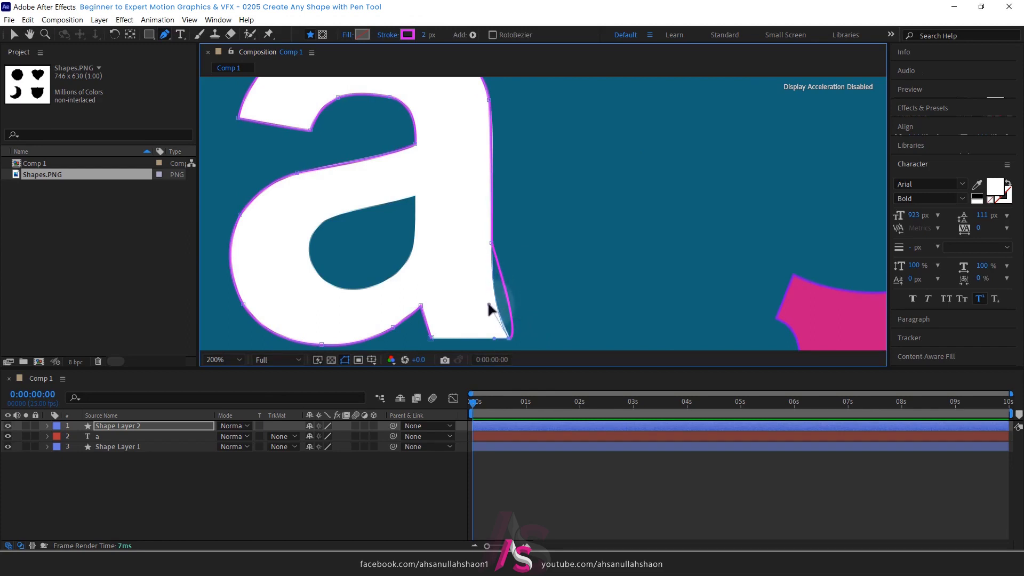
pyautogui.moveTo(551, 302); pyautogui.dragTo(606, 263)
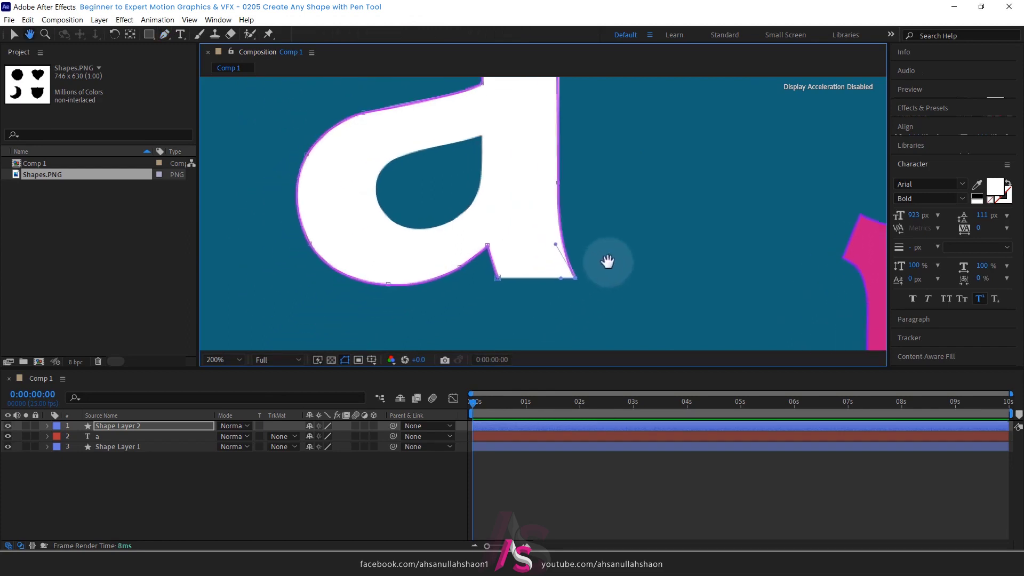
pyautogui.click(497, 279)
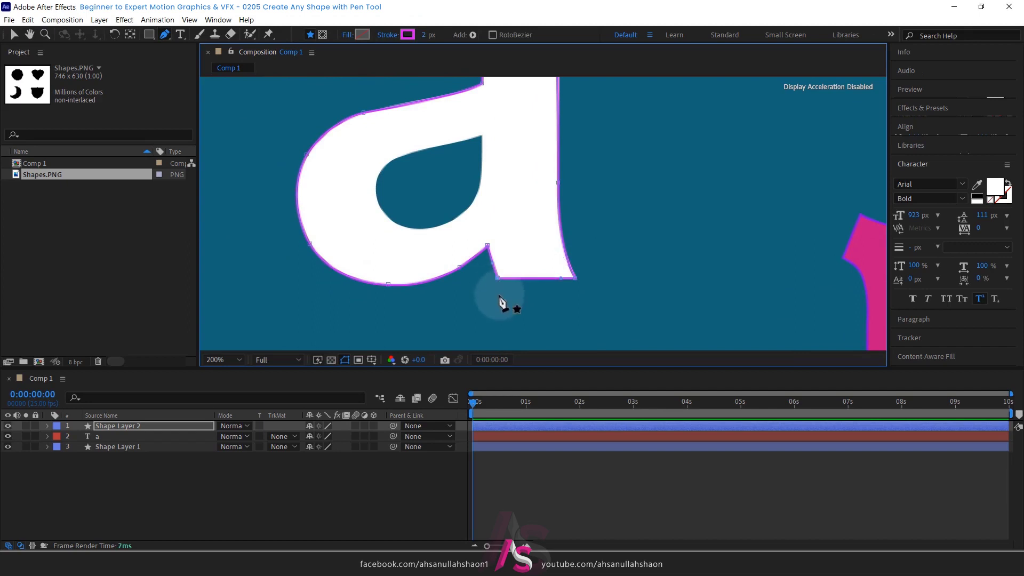
pyautogui.press(',')
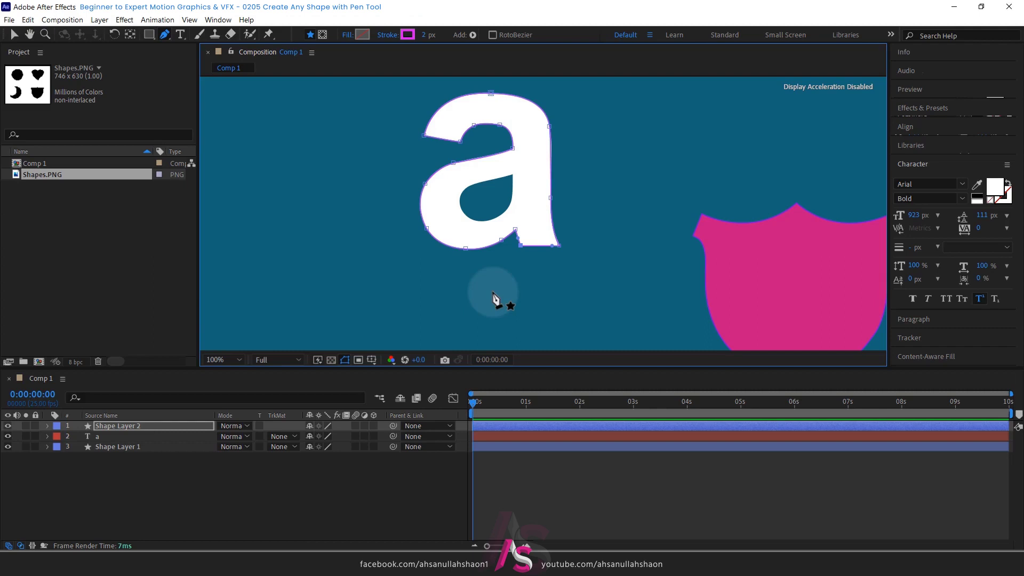
# Give the traced letter shape layer a solid pink fill
pyautogui.click(142, 427)
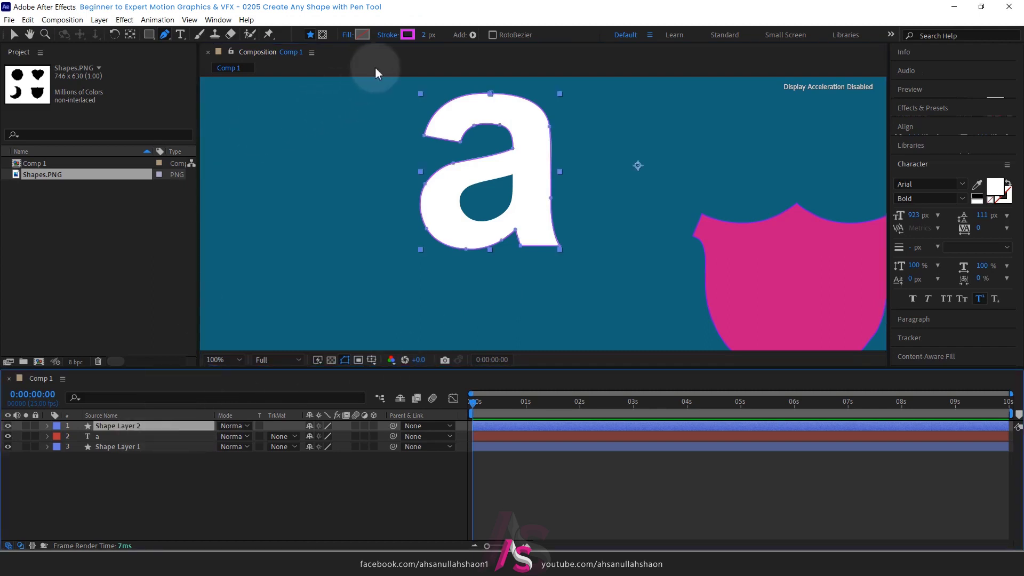
pyautogui.click(347, 35)
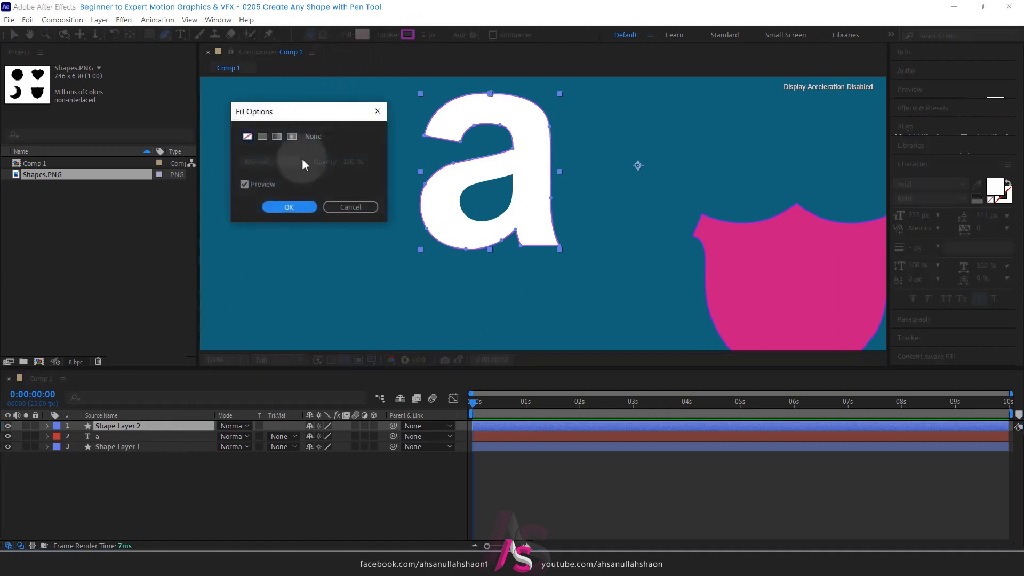
pyautogui.click(262, 136)
pyautogui.click(289, 208)
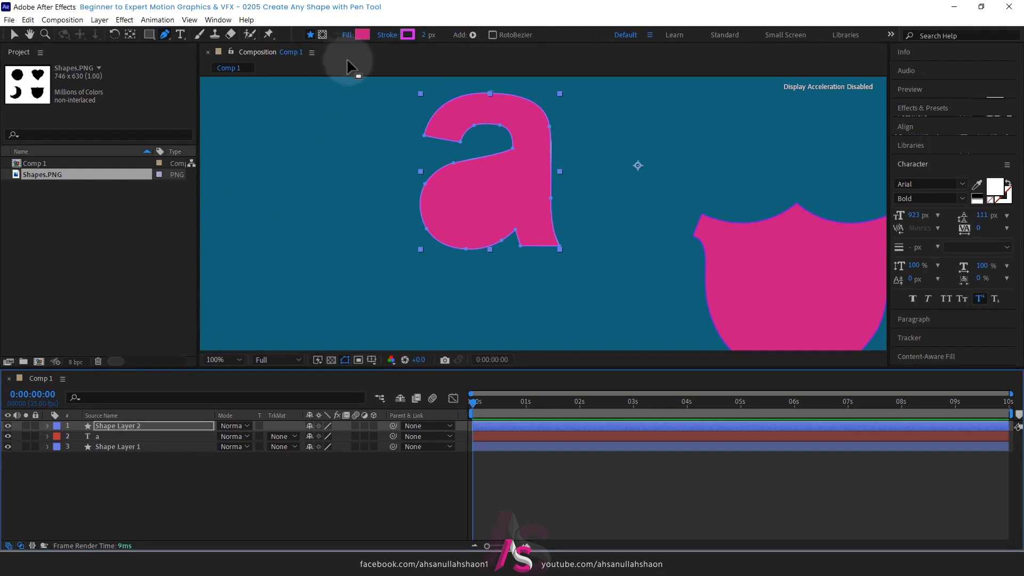
# Set the traced letter's stroke to None and deselect the layer
pyautogui.click(407, 35)
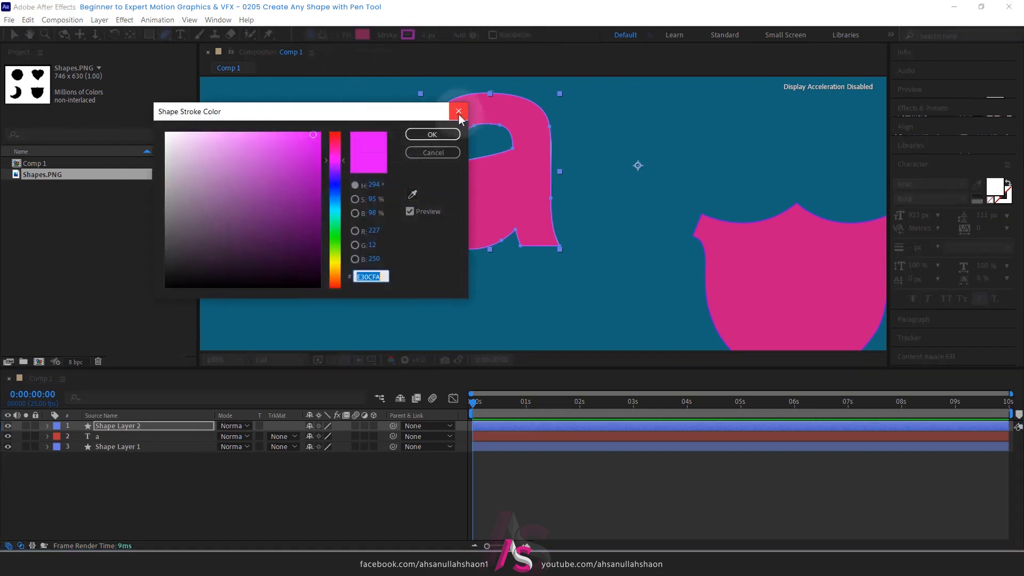
pyautogui.click(458, 109)
pyautogui.click(387, 35)
pyautogui.click(248, 136)
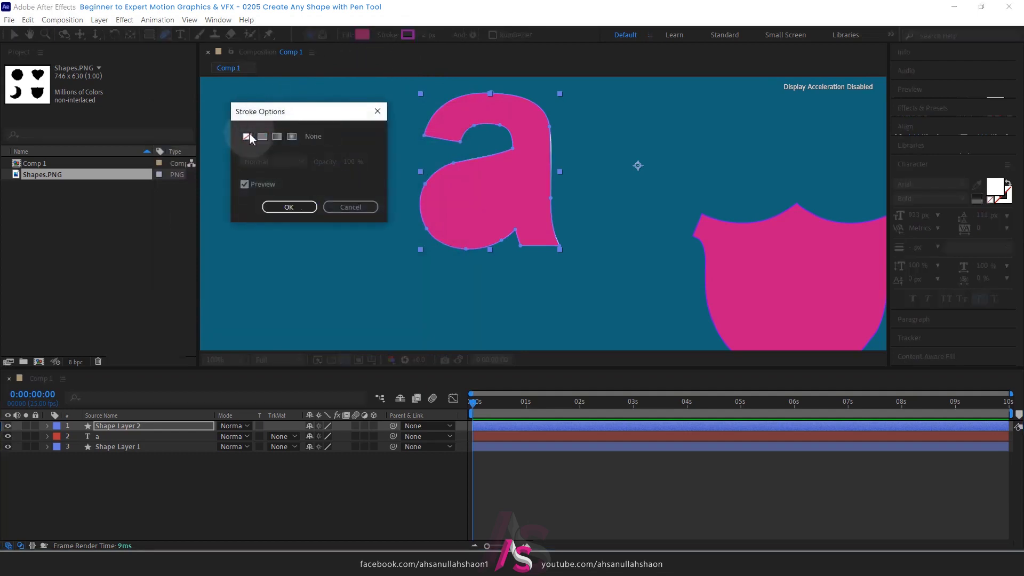
pyautogui.click(289, 209)
pyautogui.click(110, 494)
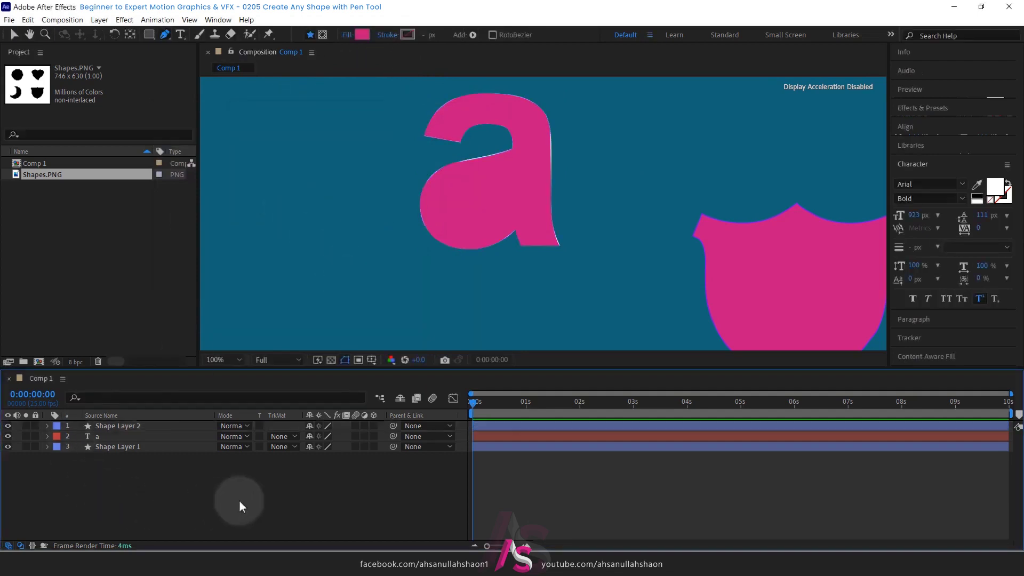
pyautogui.press('.')
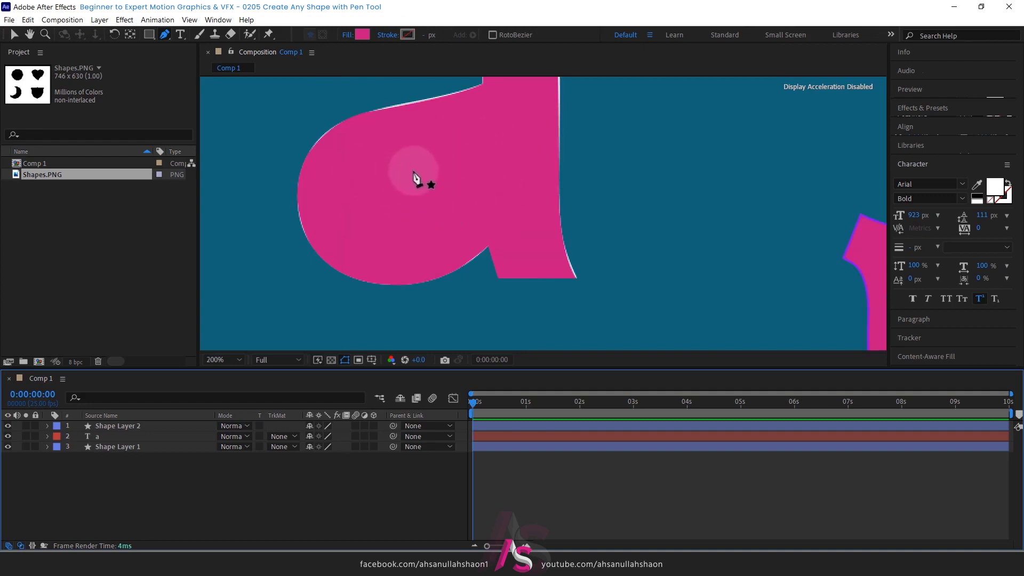
pyautogui.click(130, 426)
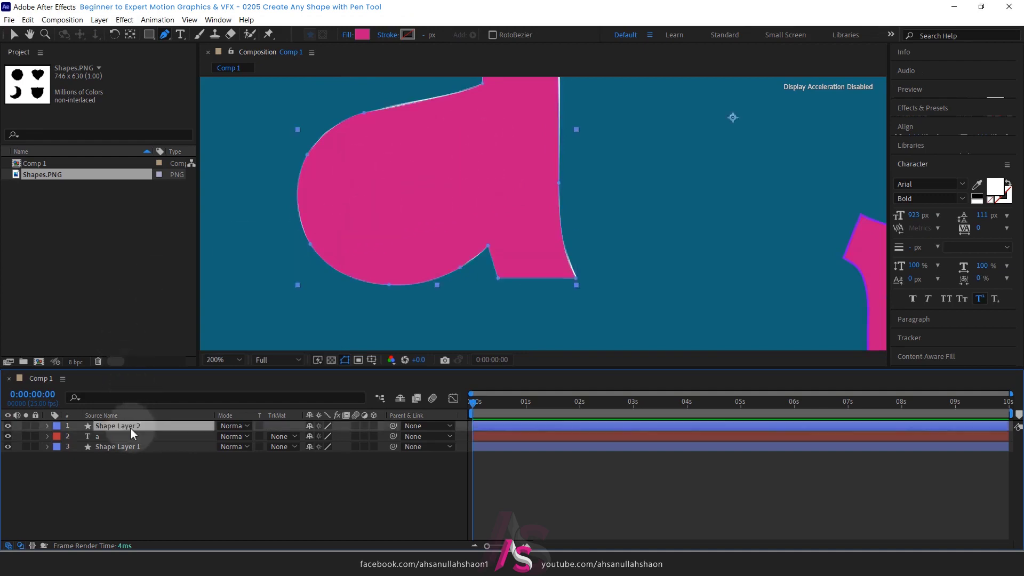
pyautogui.press(',')
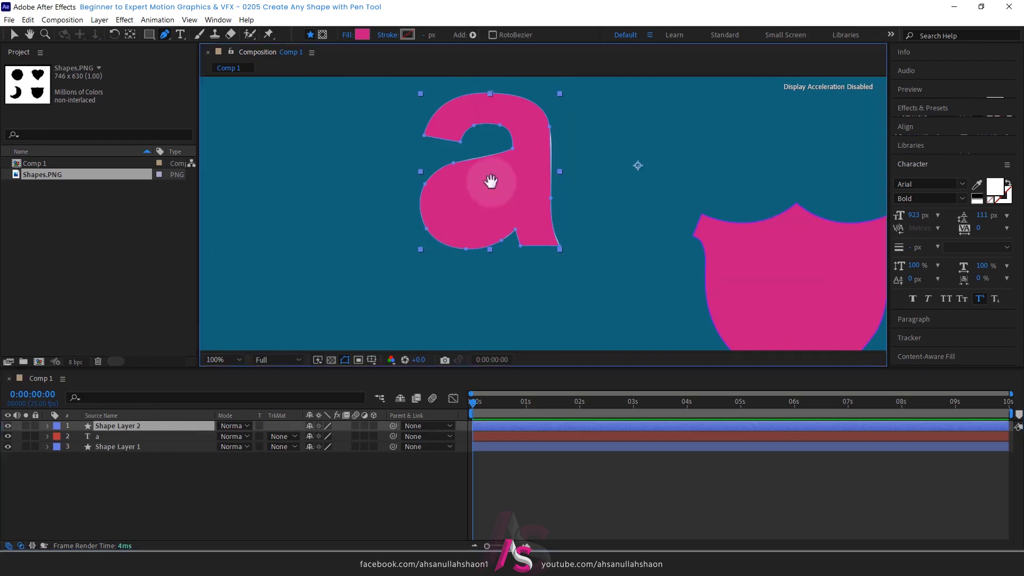
pyautogui.moveTo(489, 181); pyautogui.dragTo(473, 202)
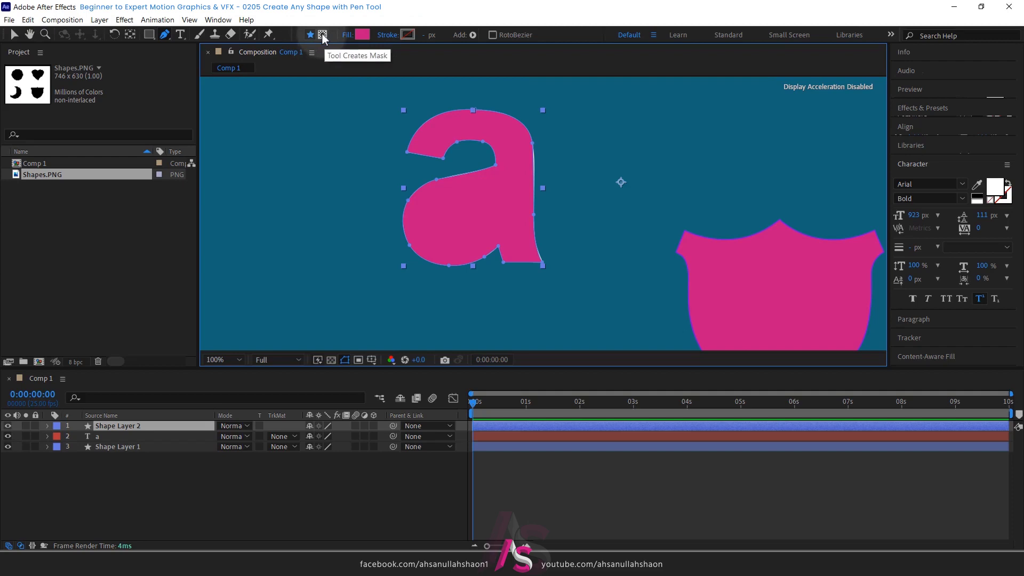
pyautogui.click(322, 34)
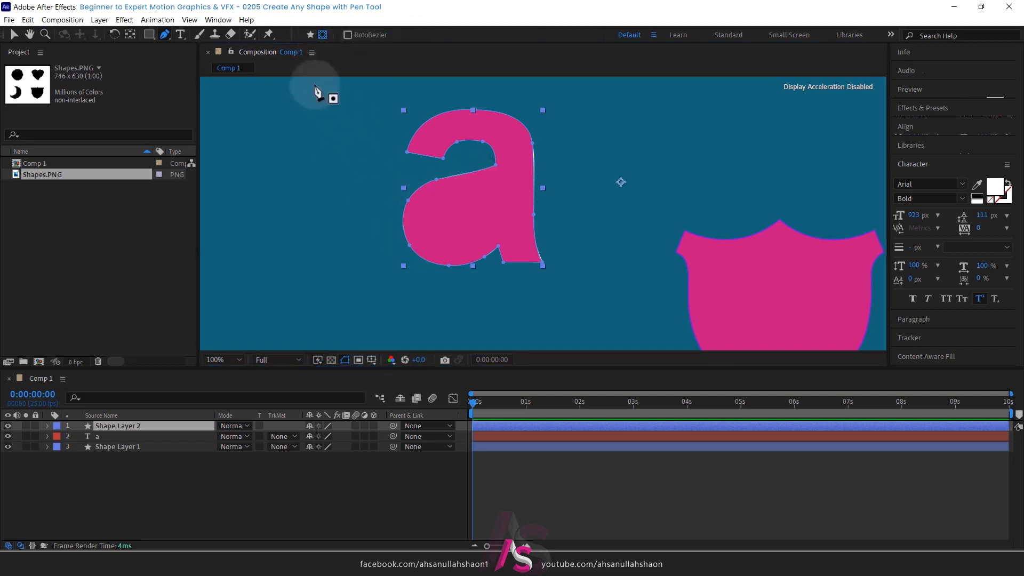
pyautogui.click(311, 34)
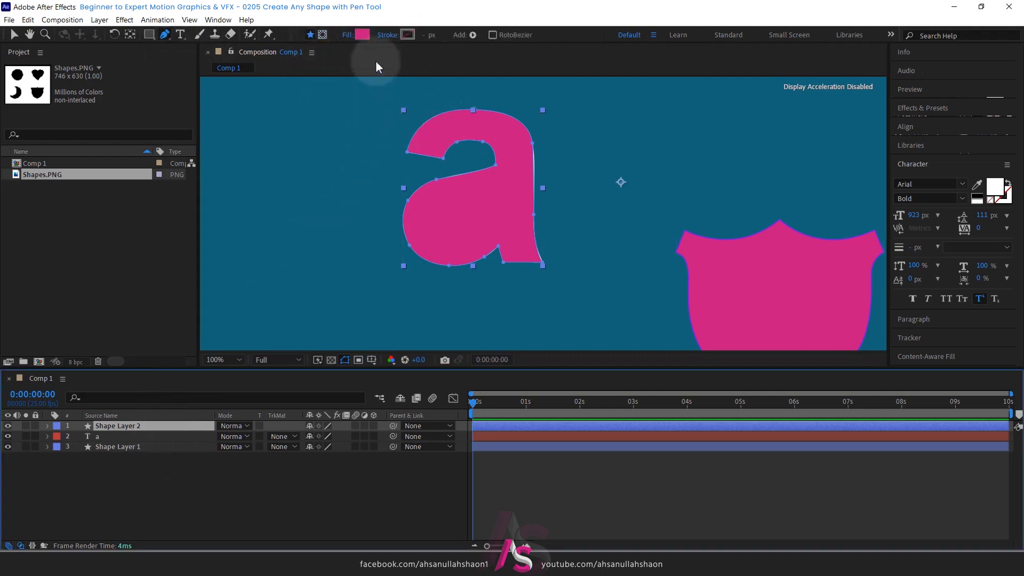
# Set the traced letter shape's fill to None
pyautogui.click(346, 35)
pyautogui.click(247, 137)
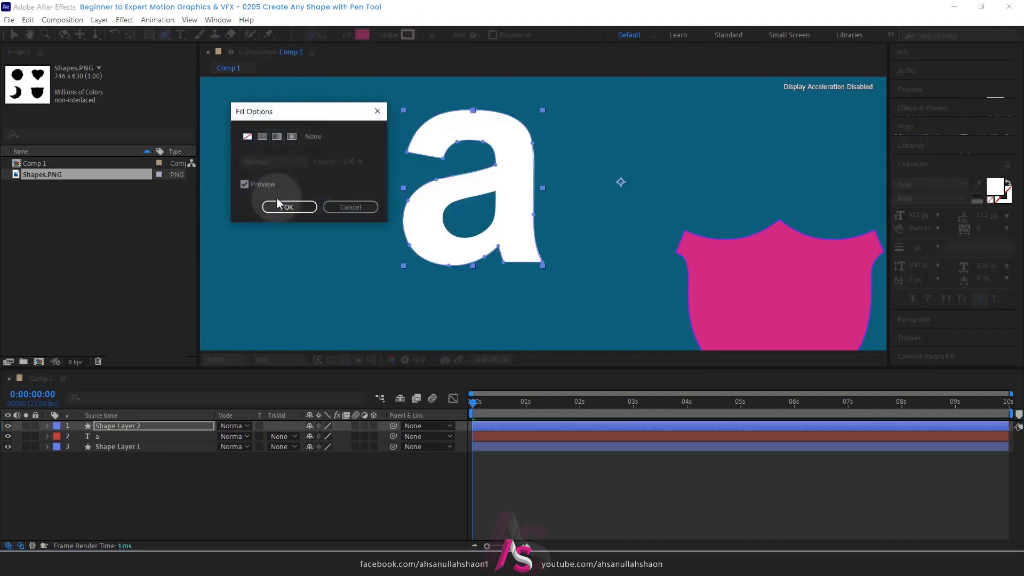
pyautogui.click(285, 206)
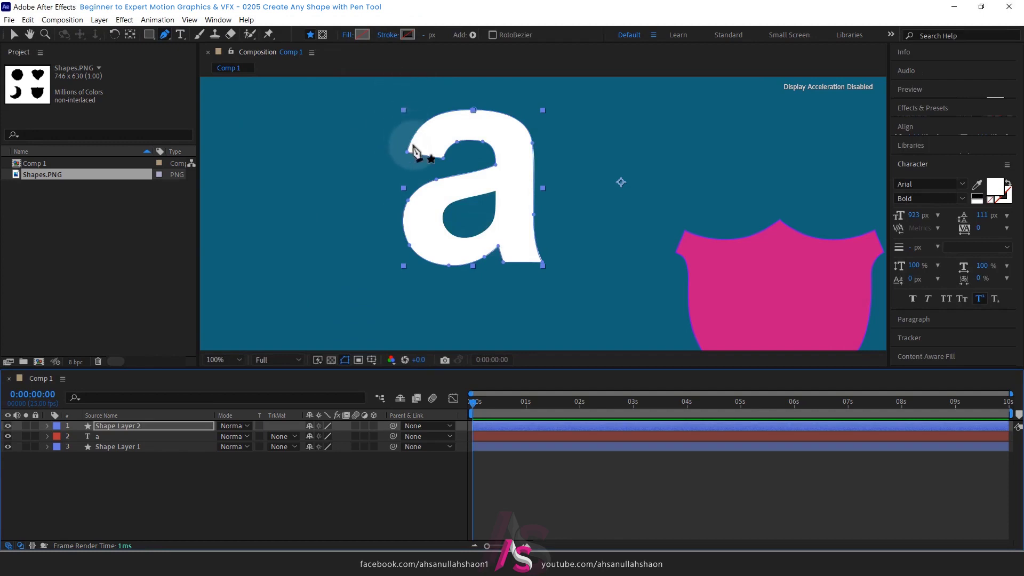
# Set the stroke width to 2 px and zoom to 400% on the letter's counter
pyautogui.click(426, 36)
pyautogui.write('2')
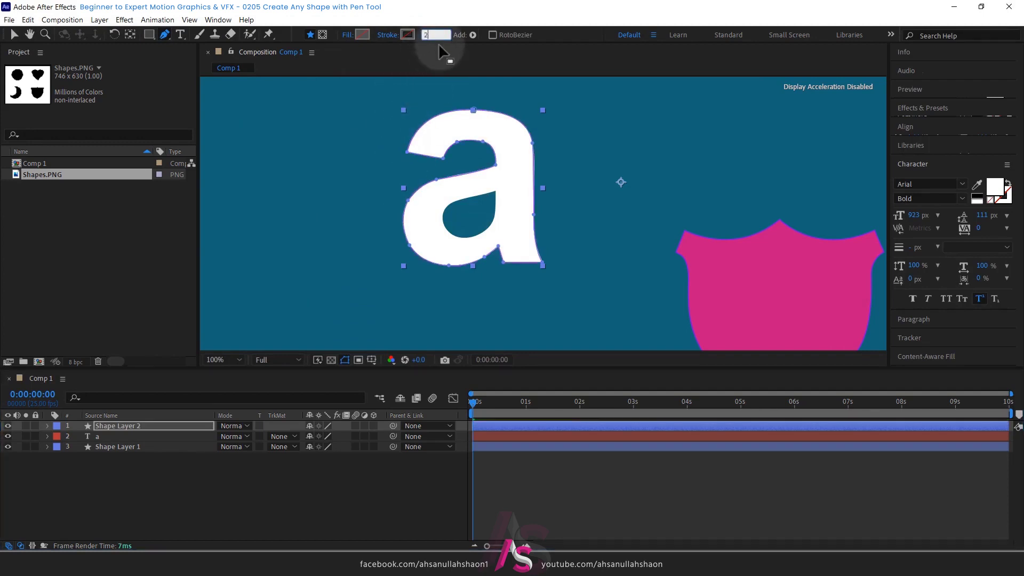
pyautogui.press('Return')
pyautogui.press('.')
pyautogui.press('.')
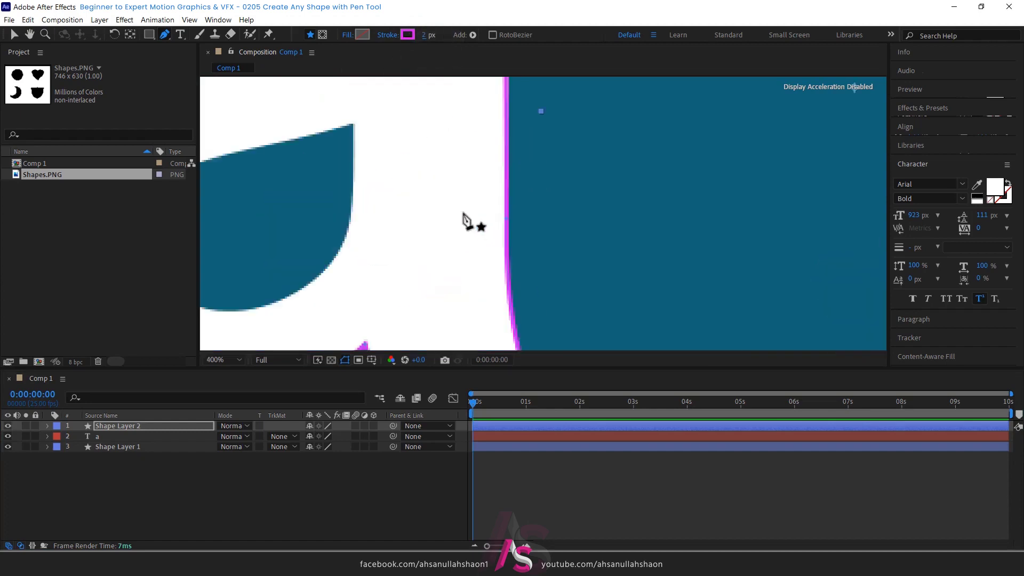
pyautogui.moveTo(439, 176); pyautogui.dragTo(591, 197)
pyautogui.press('g')
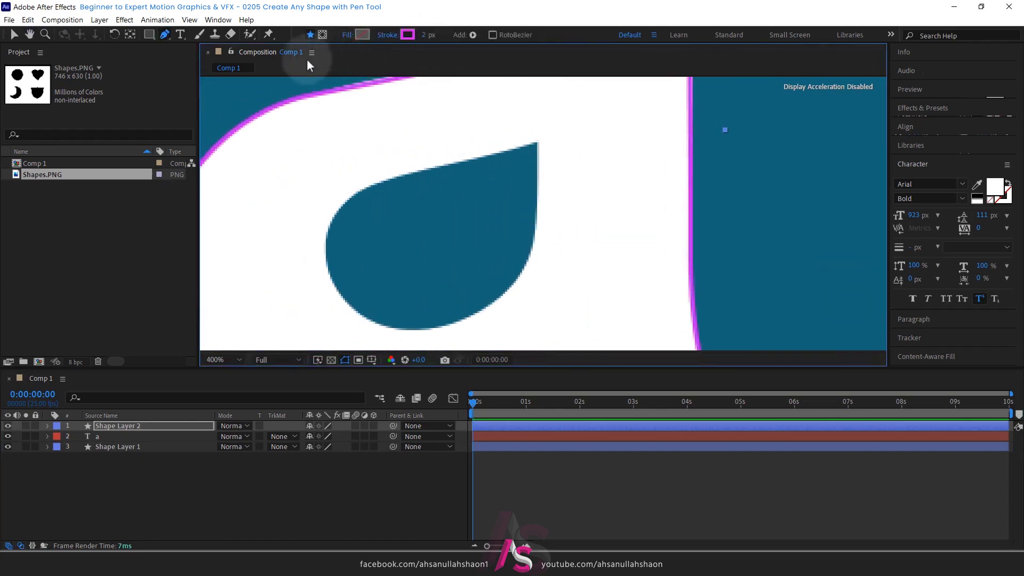
# Switch the Pen to Tool Creates Mask and trace the counter's upper edge and left side
pyautogui.click(322, 35)
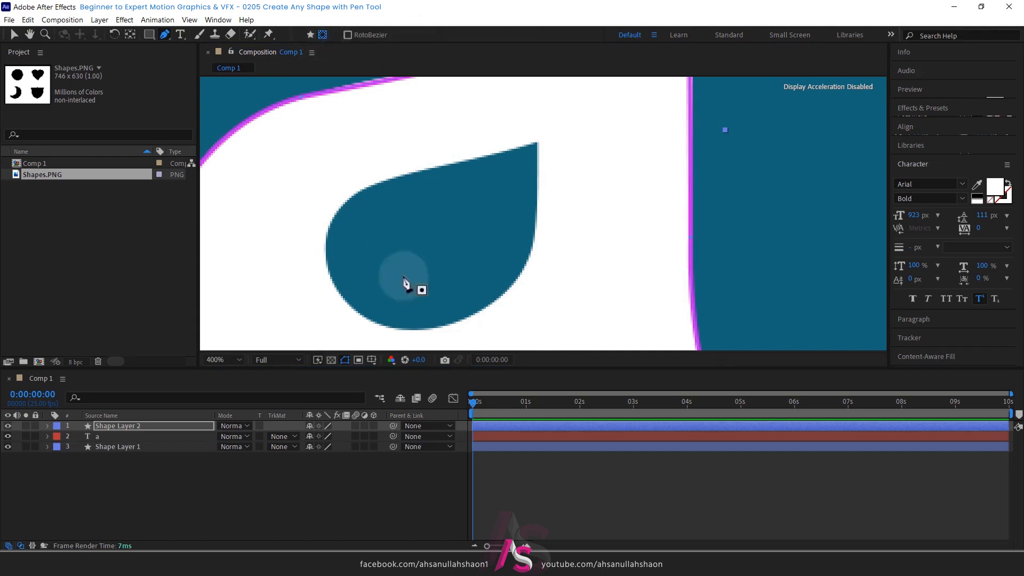
pyautogui.click(535, 141)
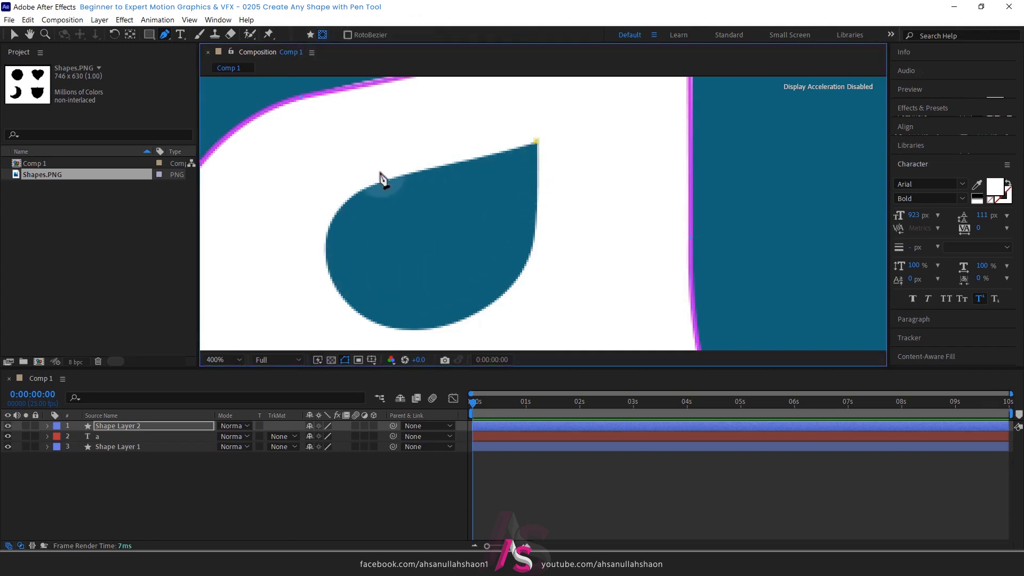
pyautogui.moveTo(370, 186); pyautogui.dragTo(355, 195)
pyautogui.moveTo(385, 181); pyautogui.dragTo(457, 159)
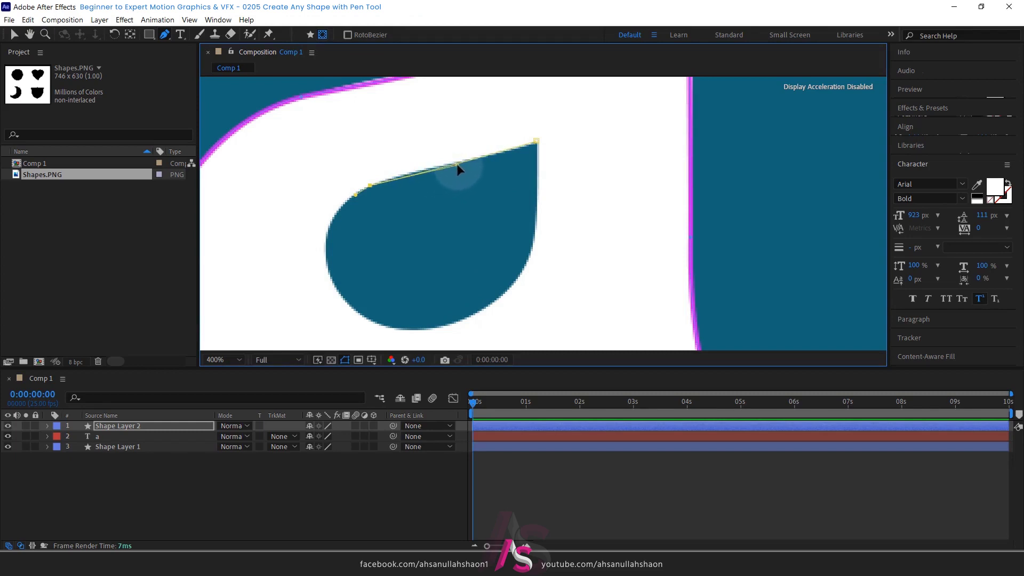
pyautogui.click(341, 295)
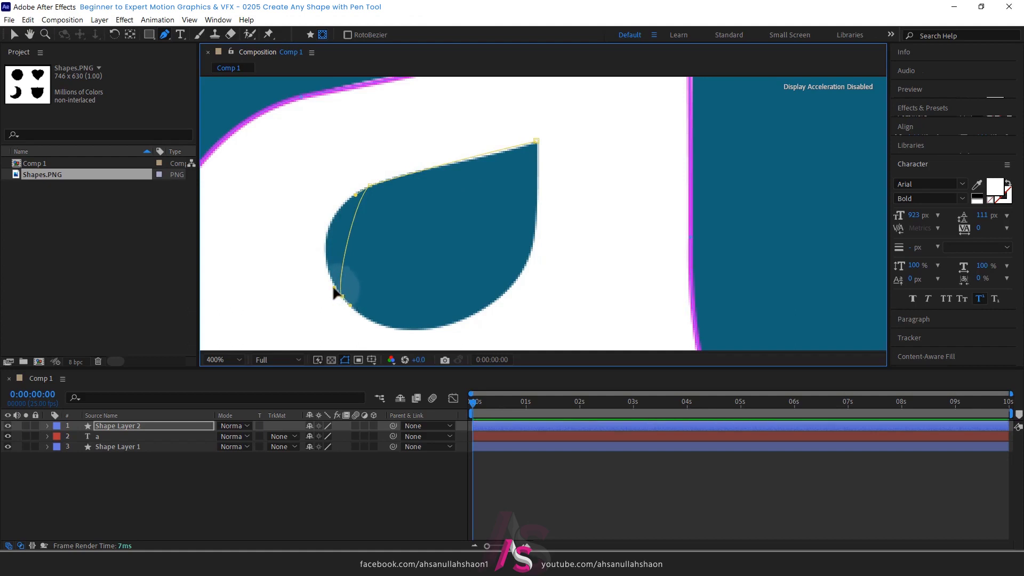
pyautogui.moveTo(349, 306); pyautogui.dragTo(298, 228)
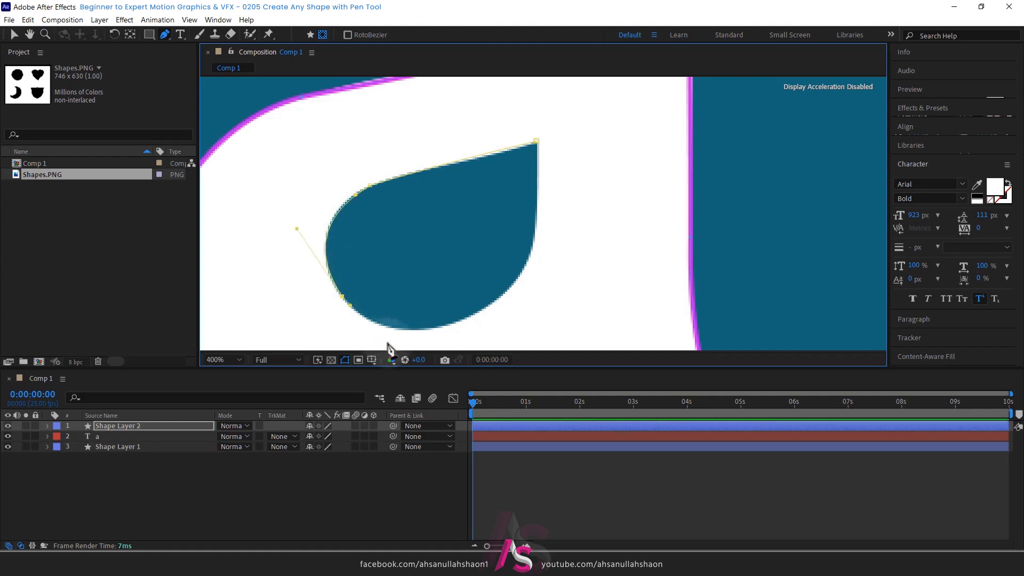
# Trace the counter's lower and right edges, undo a stray point, and close the mask
pyautogui.moveTo(454, 323); pyautogui.dragTo(467, 318)
pyautogui.scroll(-2, 388, 341)
pyautogui.moveTo(393, 317); pyautogui.dragTo(389, 323)
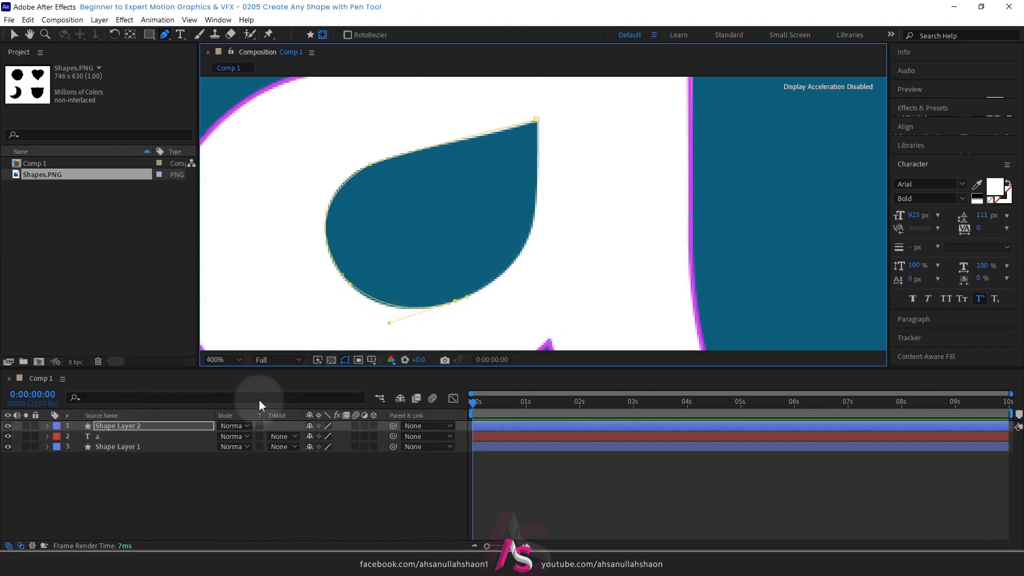
pyautogui.moveTo(532, 222)
pyautogui.mouseDown()
pyautogui.moveTo(543, 215)
pyautogui.moveTo(534, 209)
pyautogui.moveTo(519, 263)
pyautogui.mouseUp()
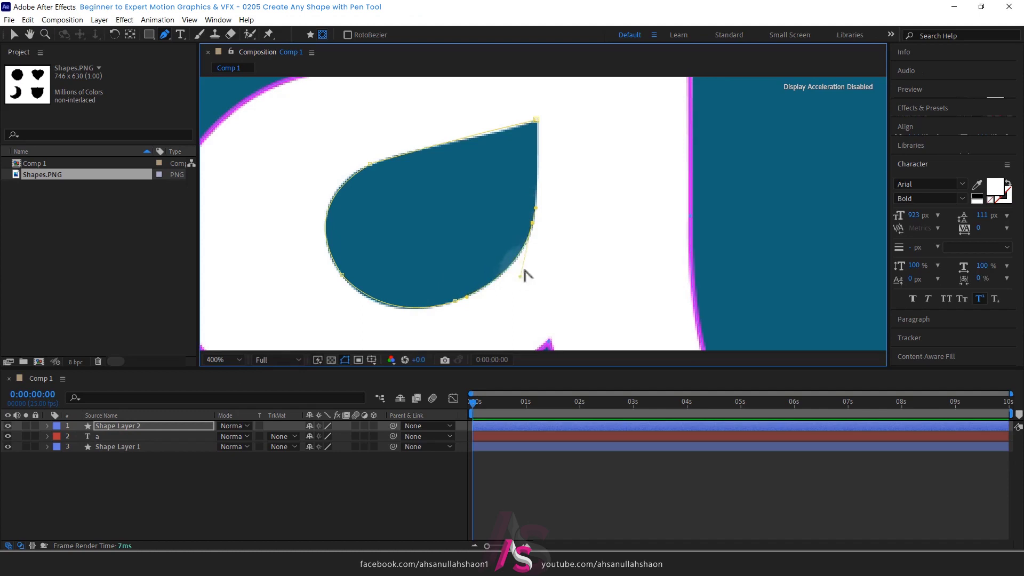
pyautogui.hotkey('ctrl', 'z')
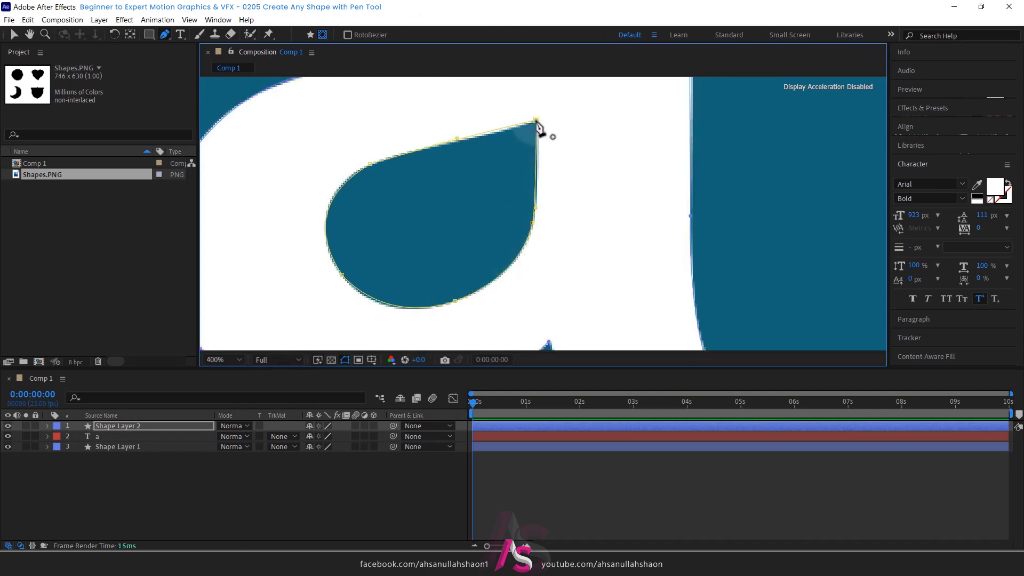
pyautogui.click(536, 121)
pyautogui.press(',')
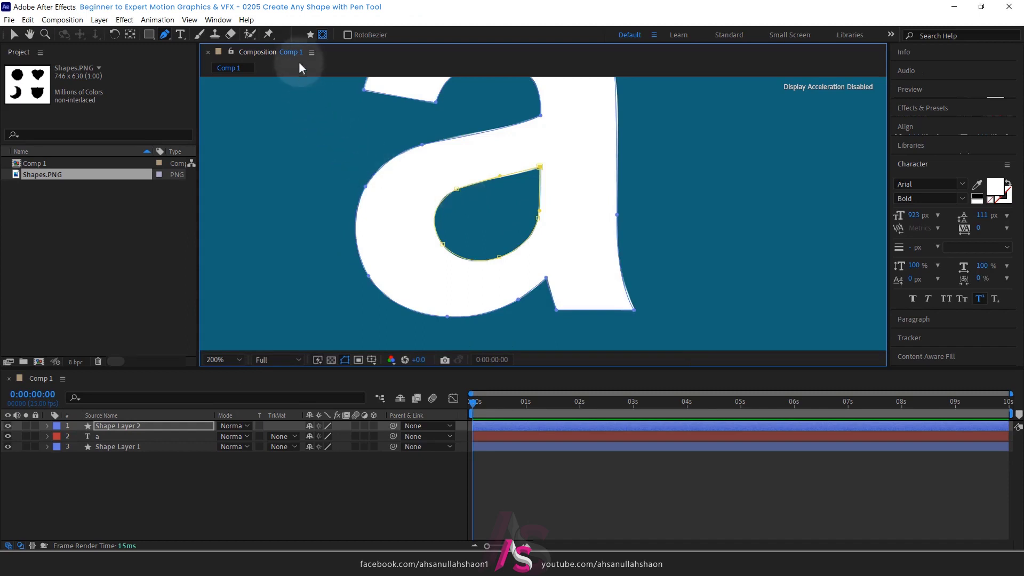
# Set Shape Layer 2 back to Tool Creates Shape and give it a solid pink fill
pyautogui.click(149, 425)
pyautogui.click(309, 34)
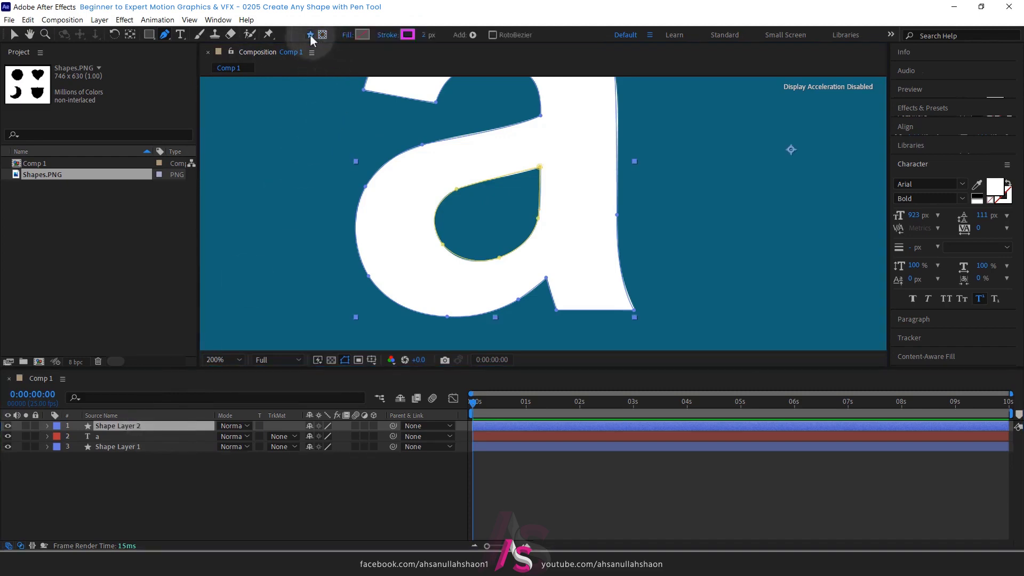
pyautogui.click(347, 35)
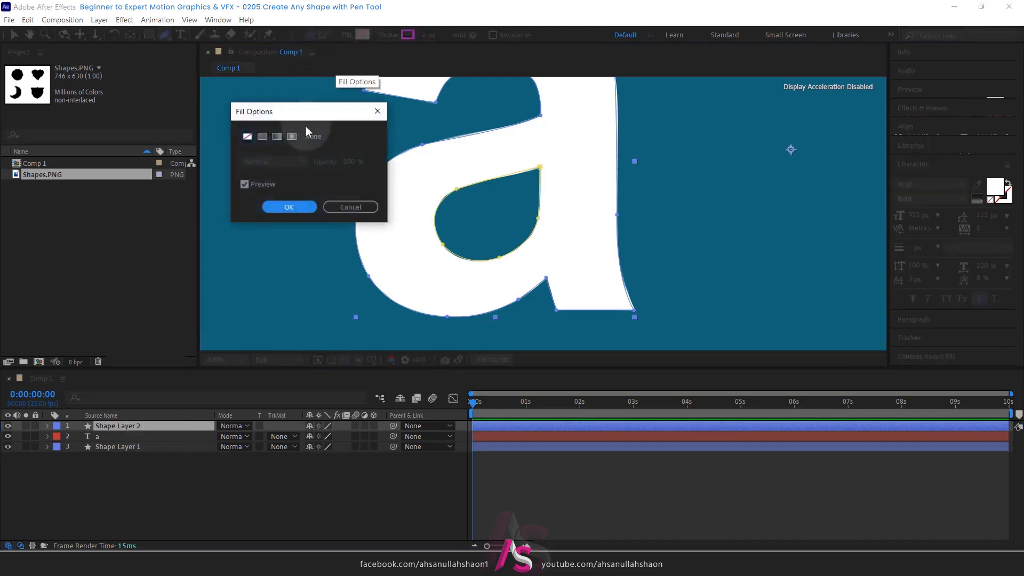
pyautogui.click(261, 136)
pyautogui.click(288, 207)
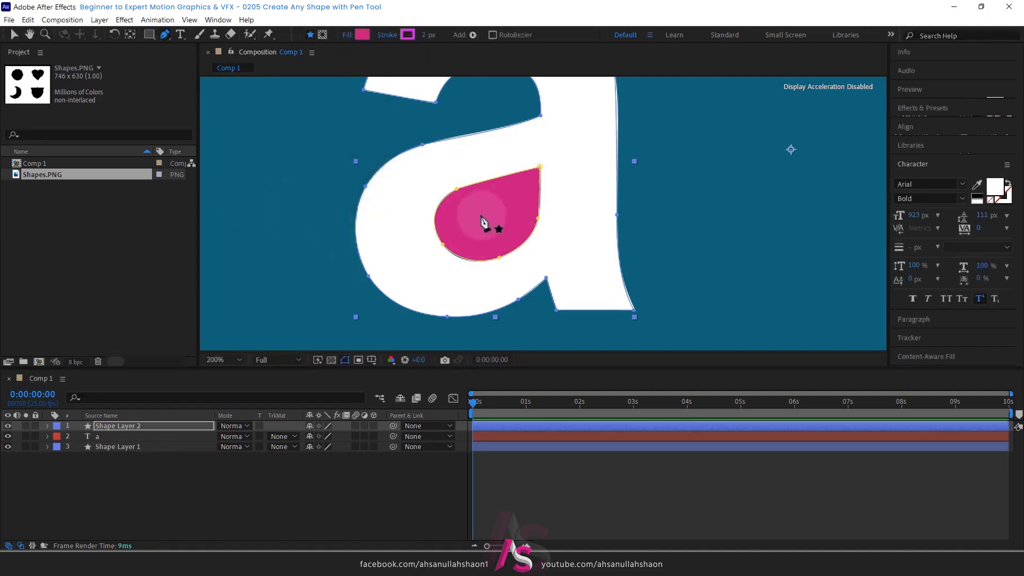
pyautogui.click(117, 427)
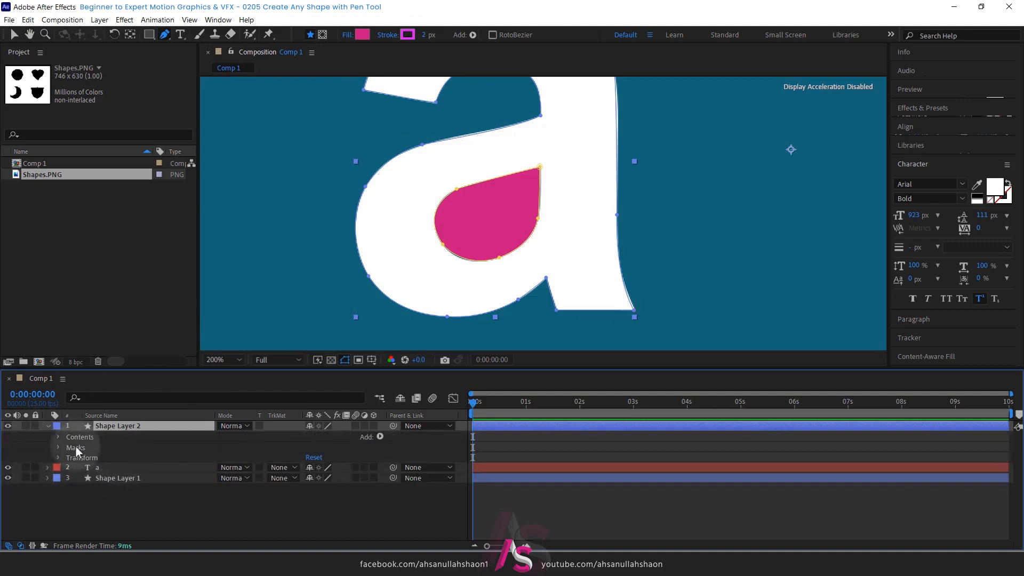
# Set Shape Layer 2's Mask 1 mode to Subtract, cutting out the letter's counter
pyautogui.click(58, 447)
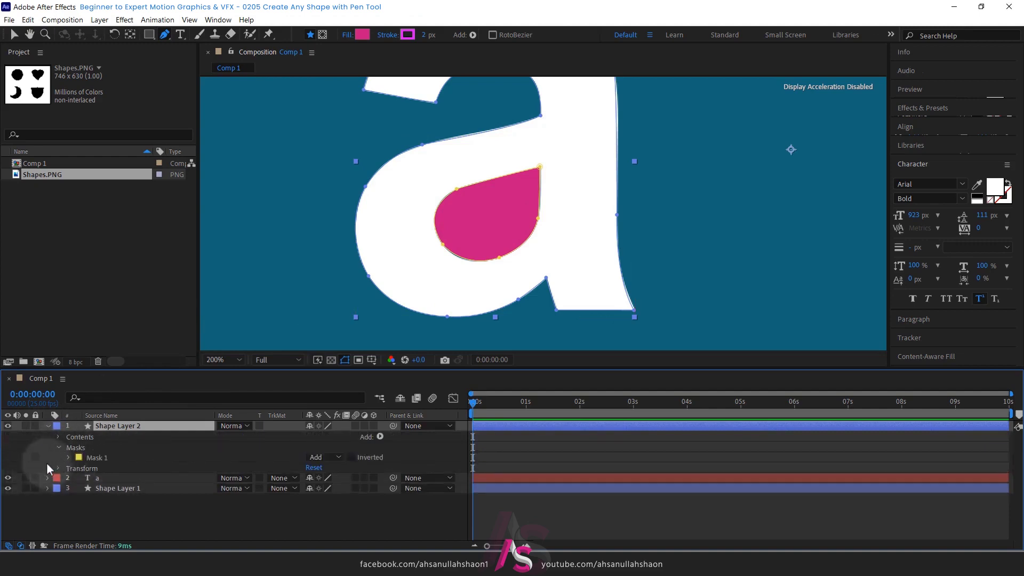
pyautogui.click(334, 456)
pyautogui.click(335, 489)
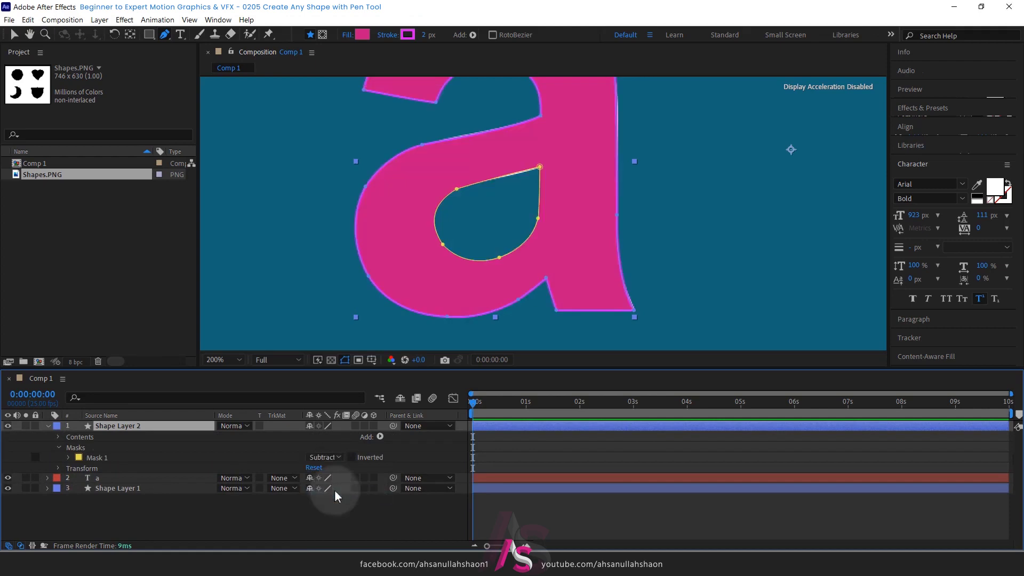
pyautogui.click(263, 515)
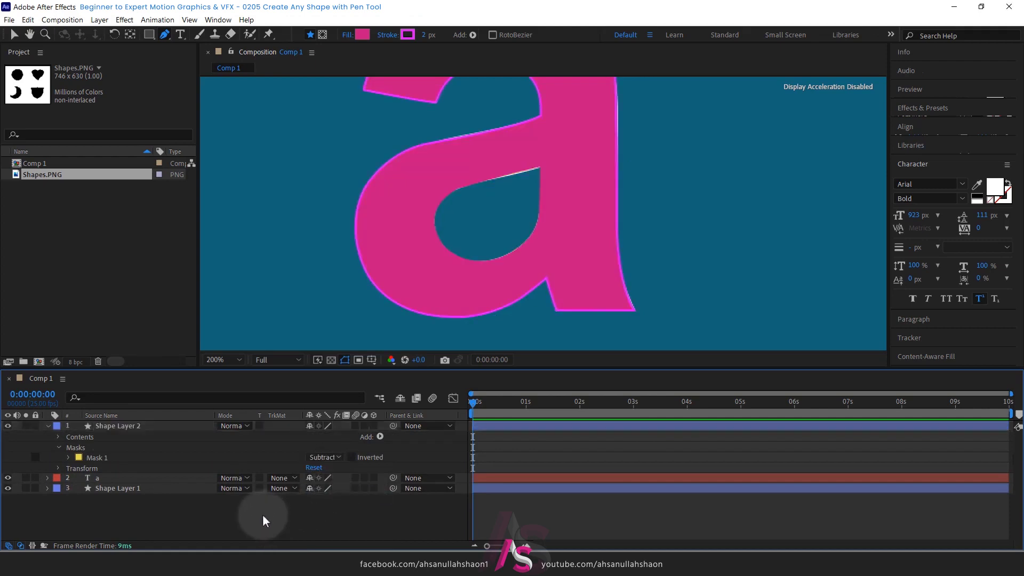
# Collapse Shape Layer 2 and reselect the traced letter a layer
pyautogui.click(48, 426)
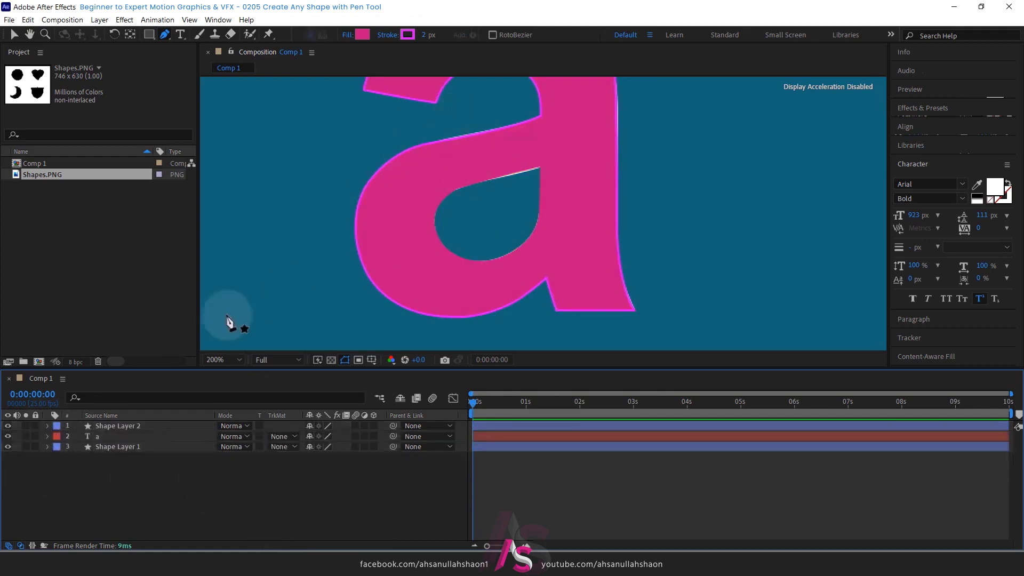
pyautogui.click(120, 447)
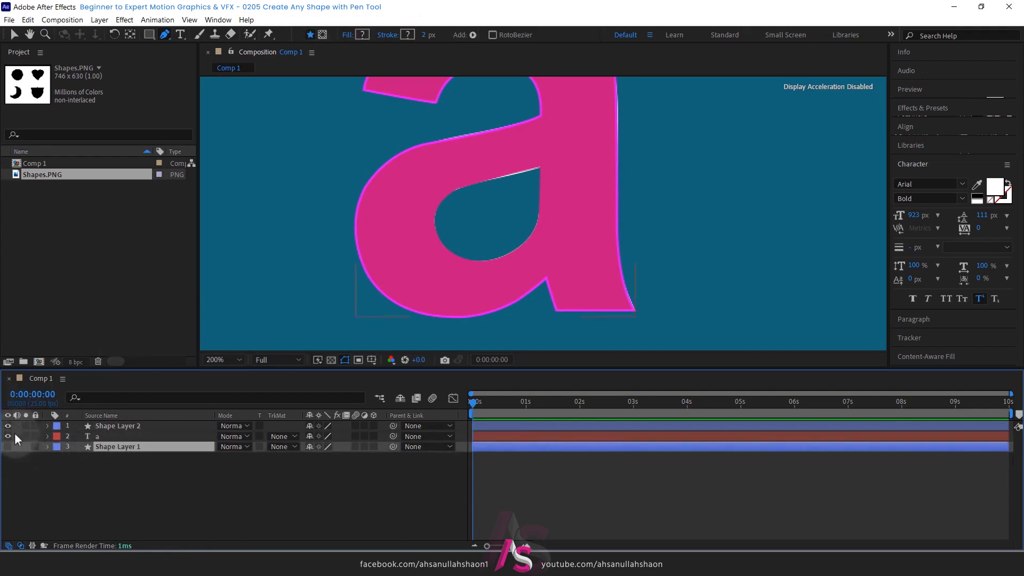
pyautogui.click(106, 484)
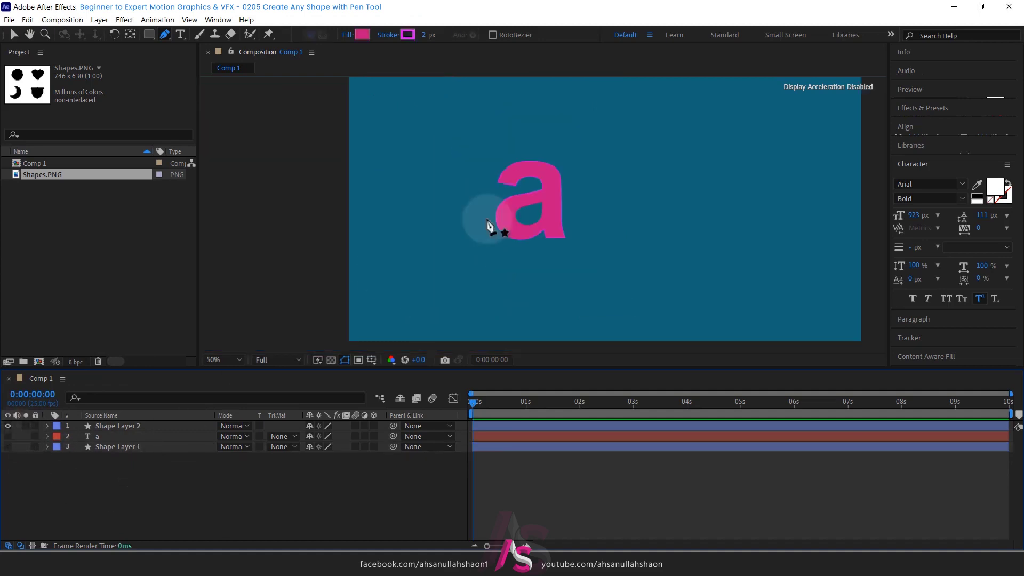
pyautogui.click(124, 425)
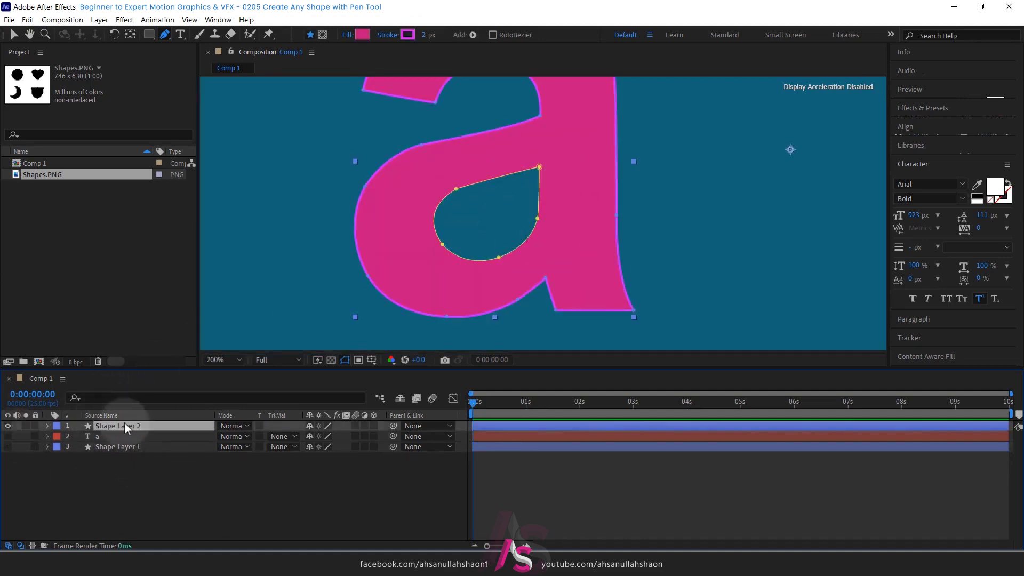
# Set the stroke width to 0 px and choose a light yellow fill colour
pyautogui.moveTo(424, 35); pyautogui.dragTo(362, 60)
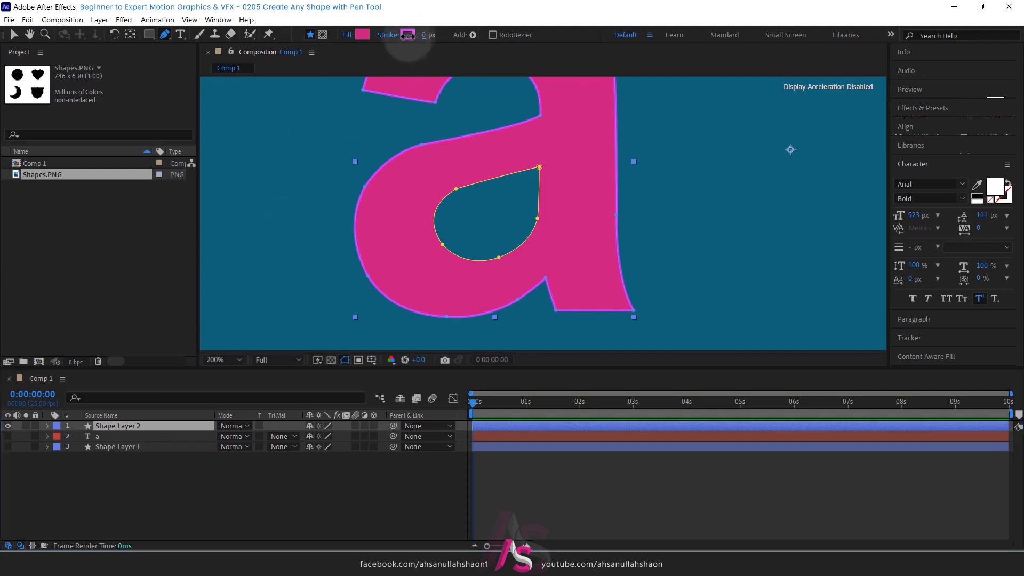
pyautogui.click(193, 491)
pyautogui.press(',')
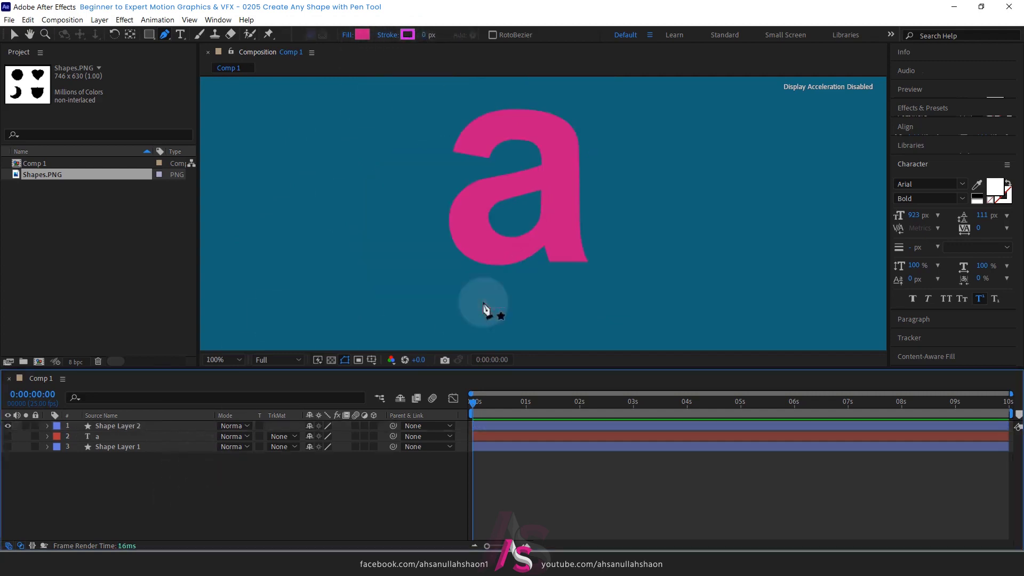
pyautogui.click(361, 35)
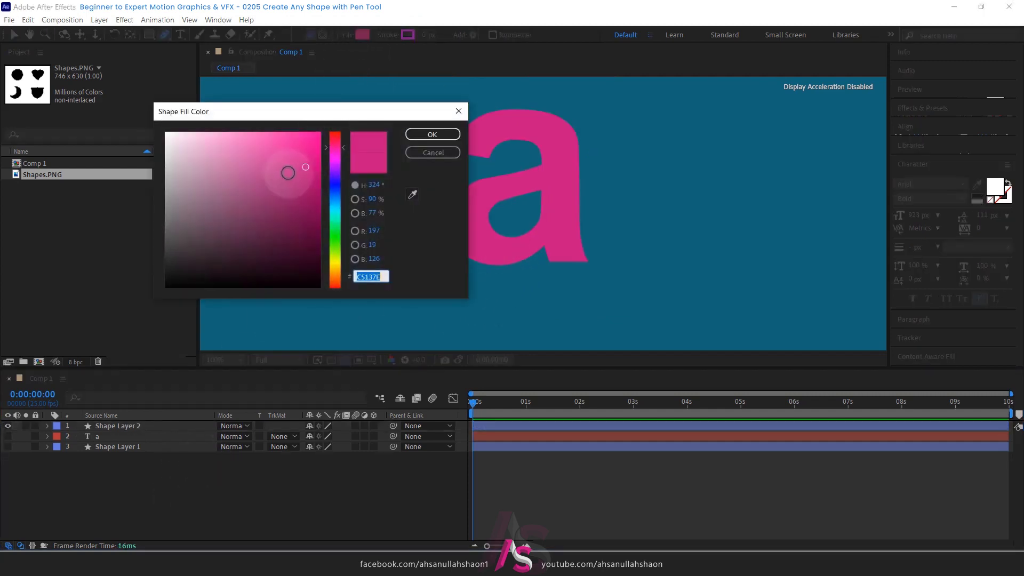
pyautogui.click(338, 259)
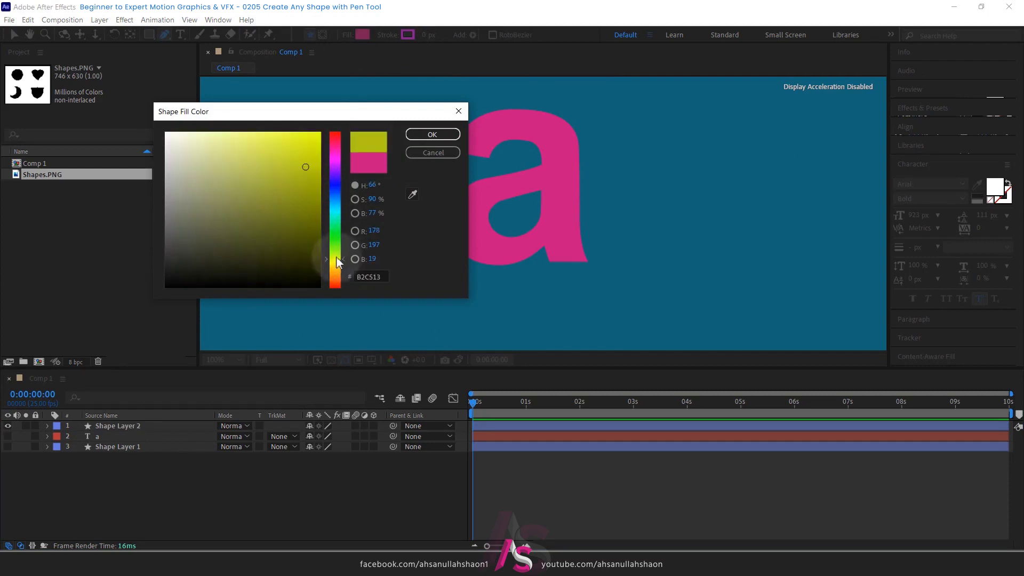
pyautogui.click(241, 132)
pyautogui.click(430, 135)
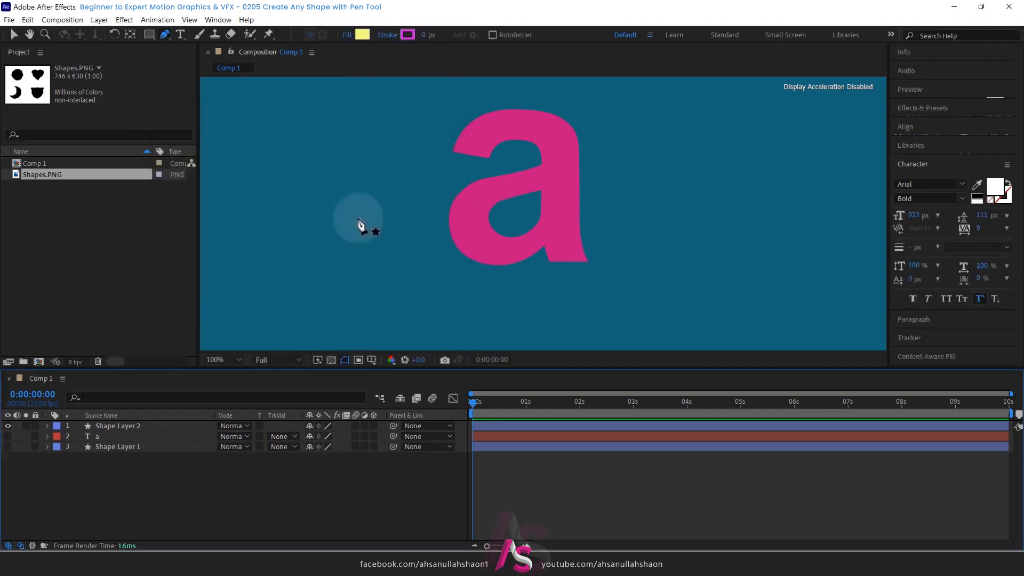
# Apply the pale yellow fill (FFFD7B) to the selected letter a layer
pyautogui.click(129, 425)
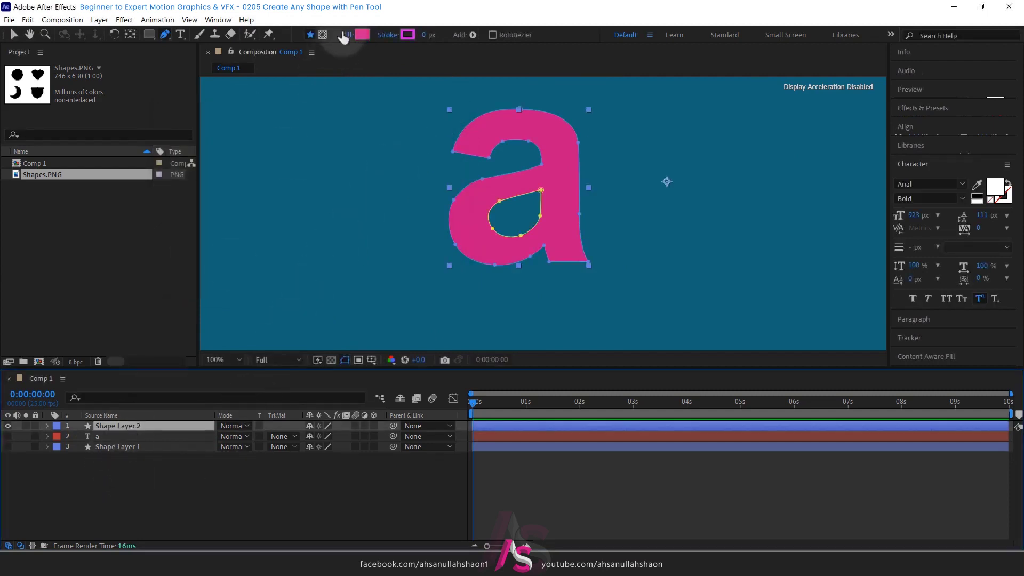
pyautogui.click(363, 34)
pyautogui.click(337, 263)
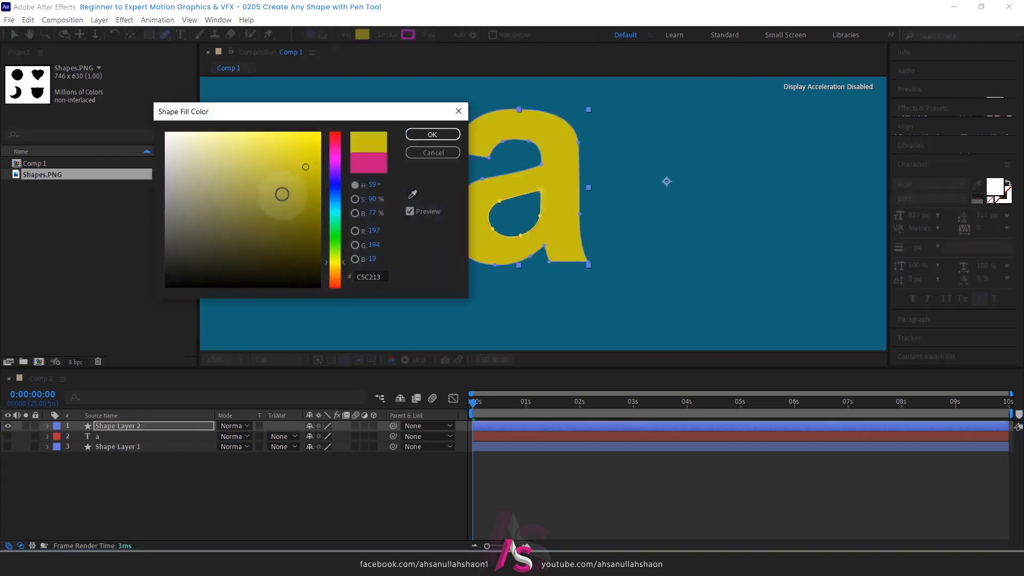
pyautogui.click(244, 132)
pyautogui.click(419, 140)
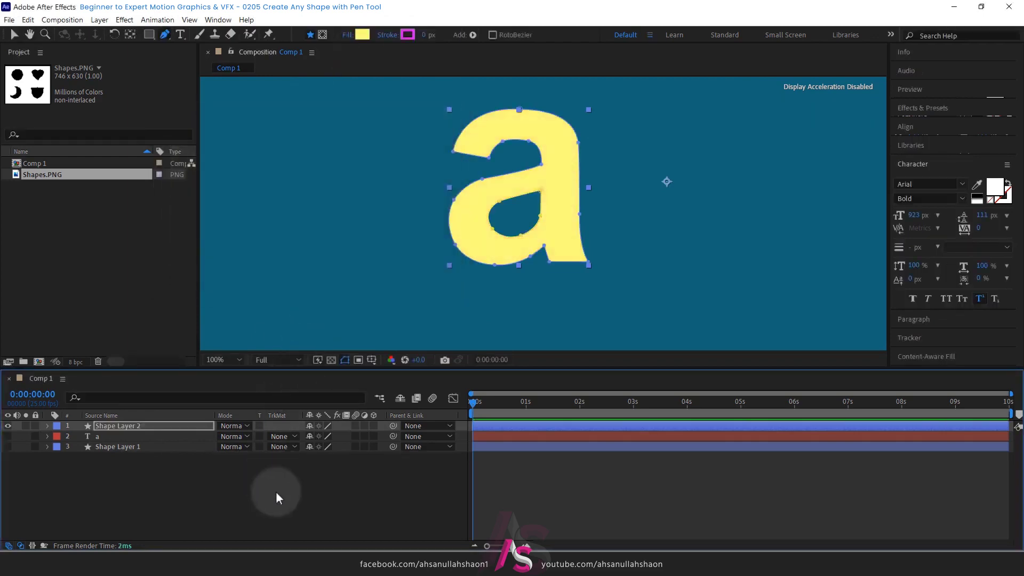
pyautogui.click(276, 491)
pyautogui.scroll(-4, 499, 269)
pyautogui.scroll(2, 547, 249)
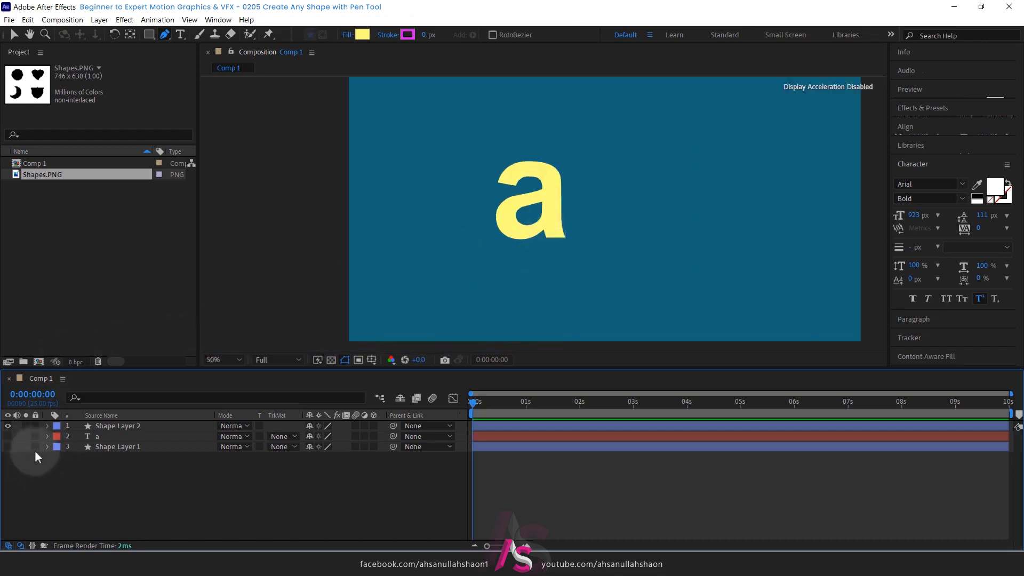
# Turn Shape Layer 1's visibility back on to show the pink shield
pyautogui.click(8, 447)
pyautogui.click(106, 425)
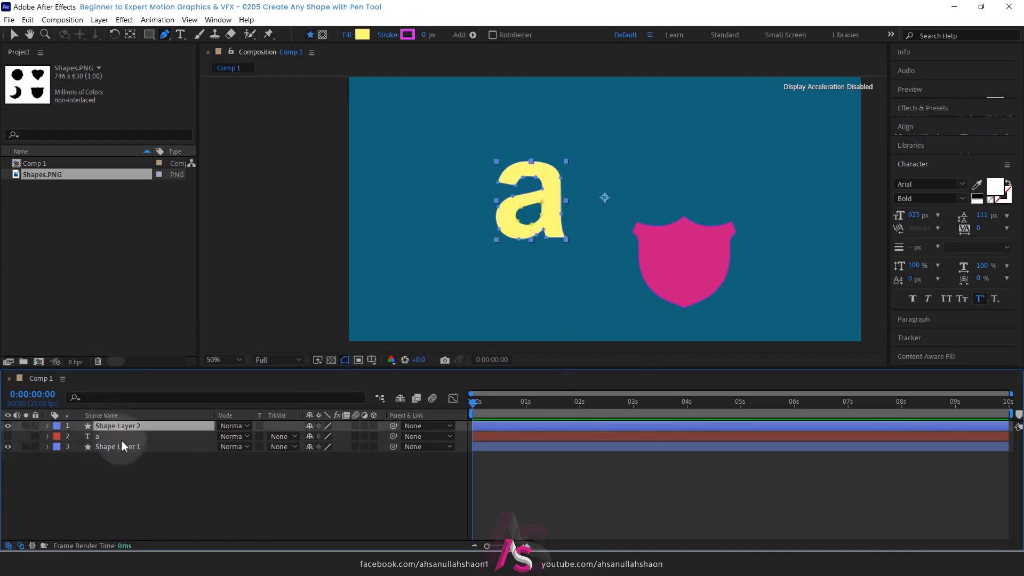
pyautogui.click(122, 444)
pyautogui.click(133, 425)
pyautogui.click(198, 498)
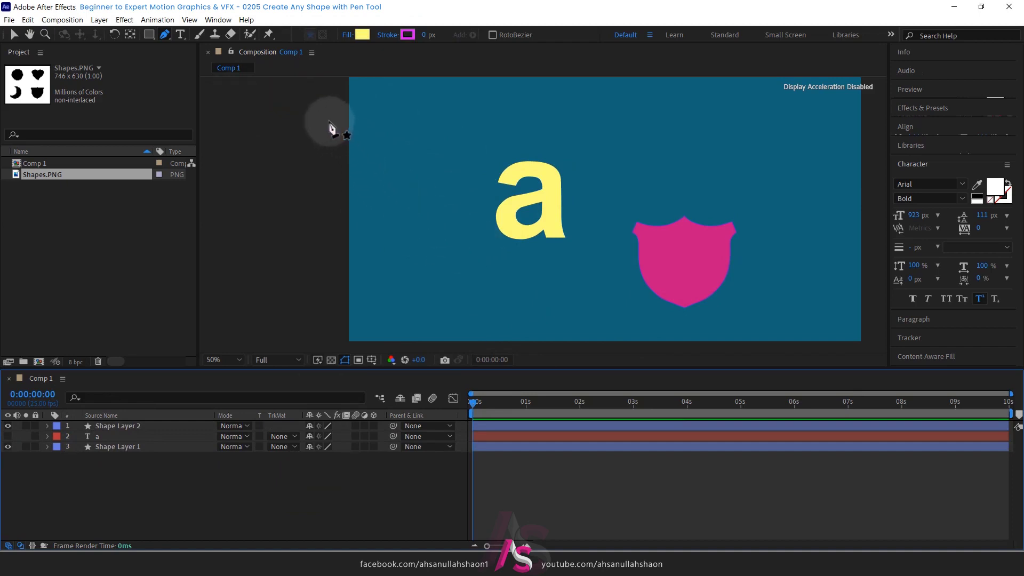
# Select the letter a layer and enable Tool Creates Shape for the Pen
pyautogui.click(137, 425)
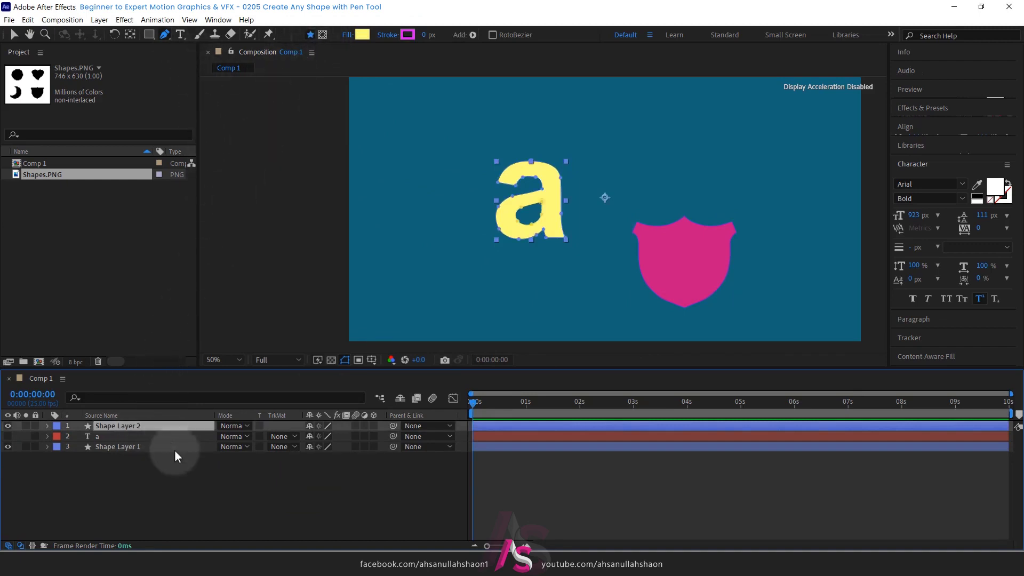
pyautogui.click(309, 35)
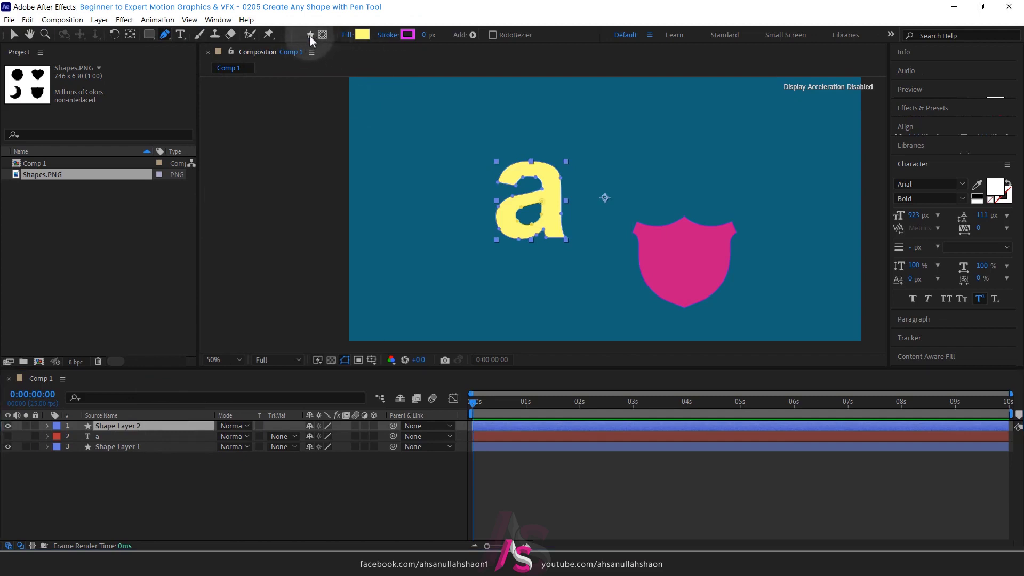
pyautogui.click(311, 35)
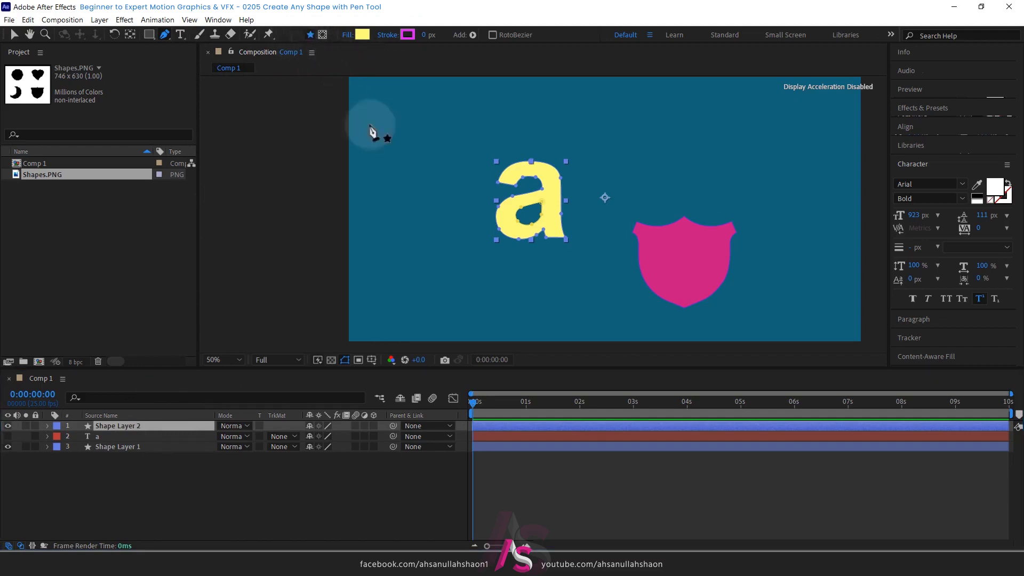
pyautogui.click(128, 471)
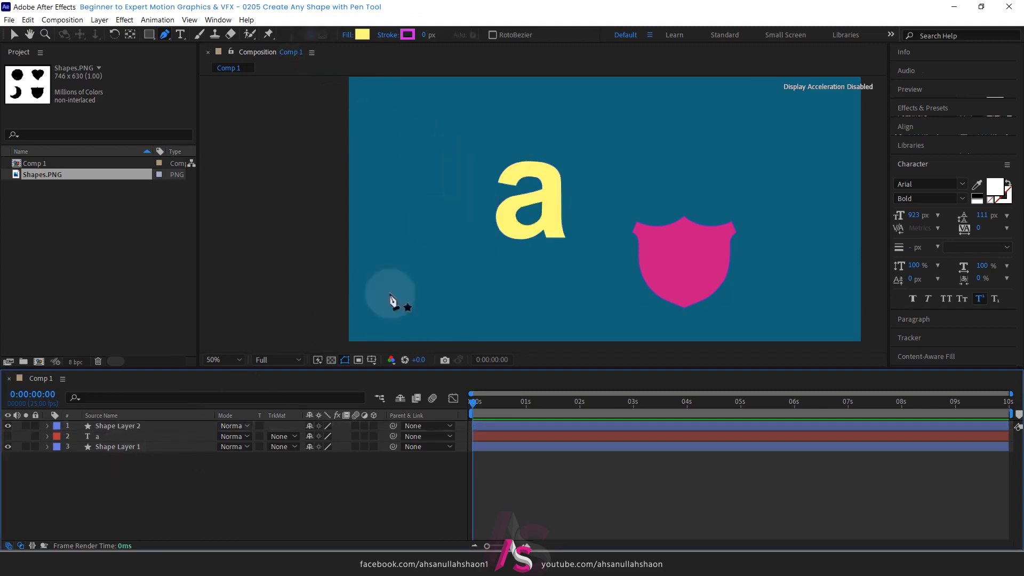
# Pen-click four corners at upper left to draw a closed yellow diamond shape layer
pyautogui.click(416, 118)
pyautogui.click(464, 155)
pyautogui.click(412, 230)
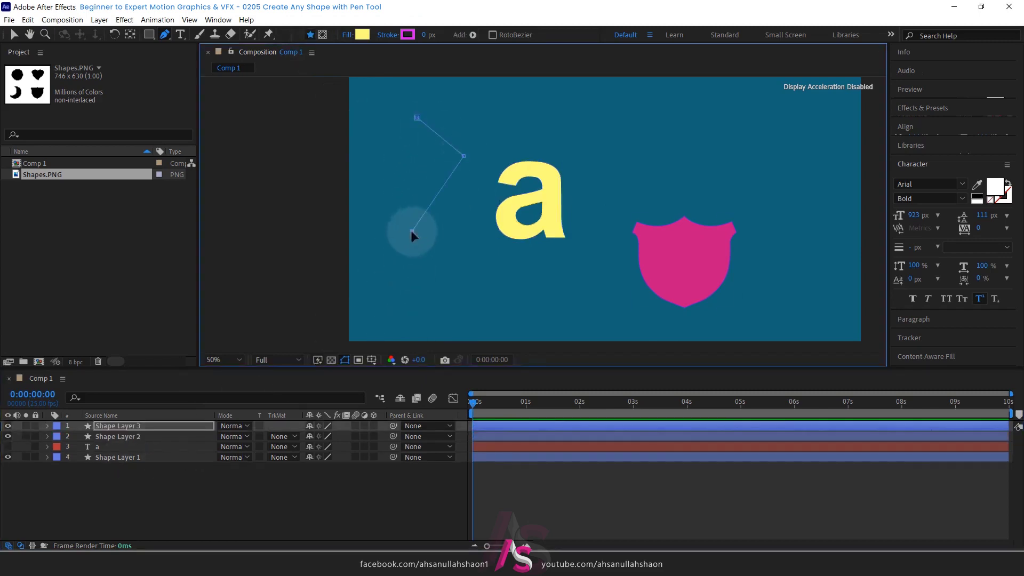
pyautogui.click(374, 170)
pyautogui.click(418, 118)
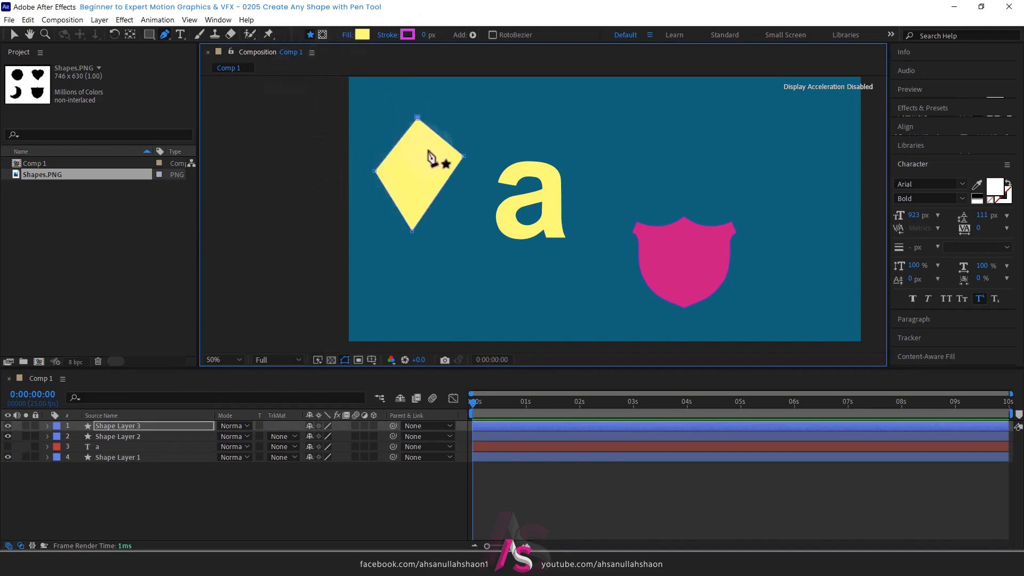
pyautogui.click(136, 427)
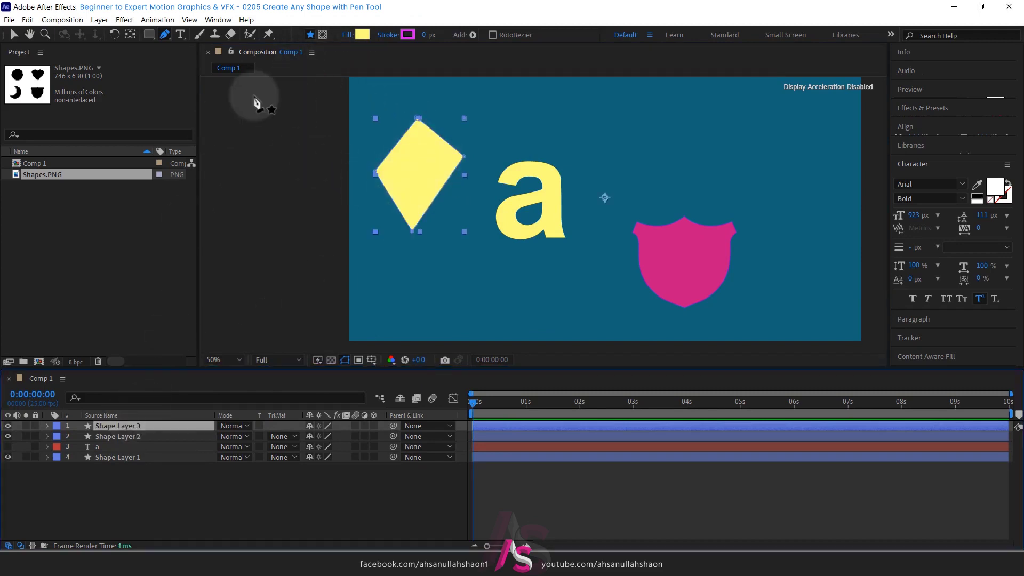
# Switch to Tool Creates Mask and draw a smaller diamond mask inside it
pyautogui.click(322, 35)
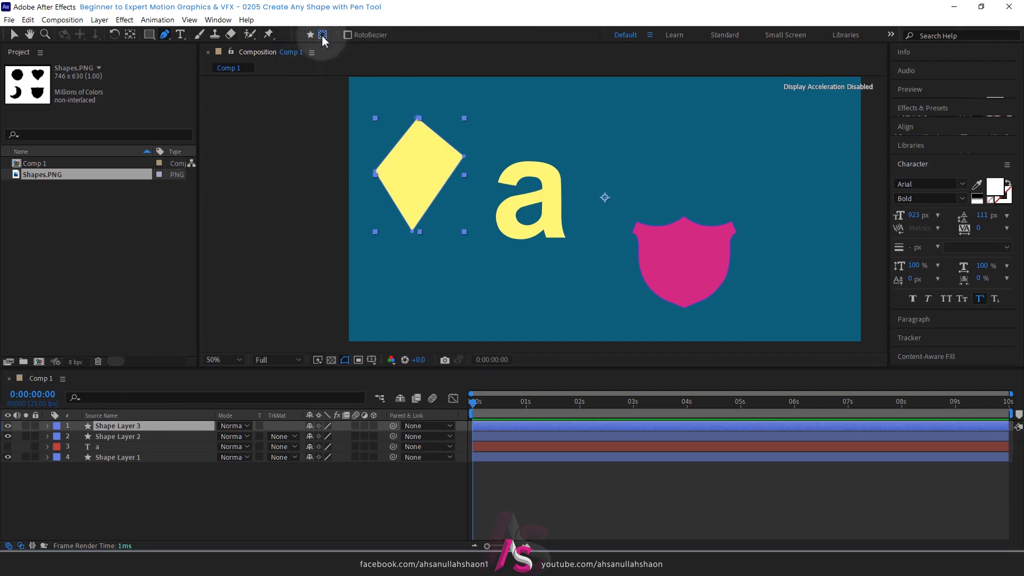
pyautogui.click(414, 149)
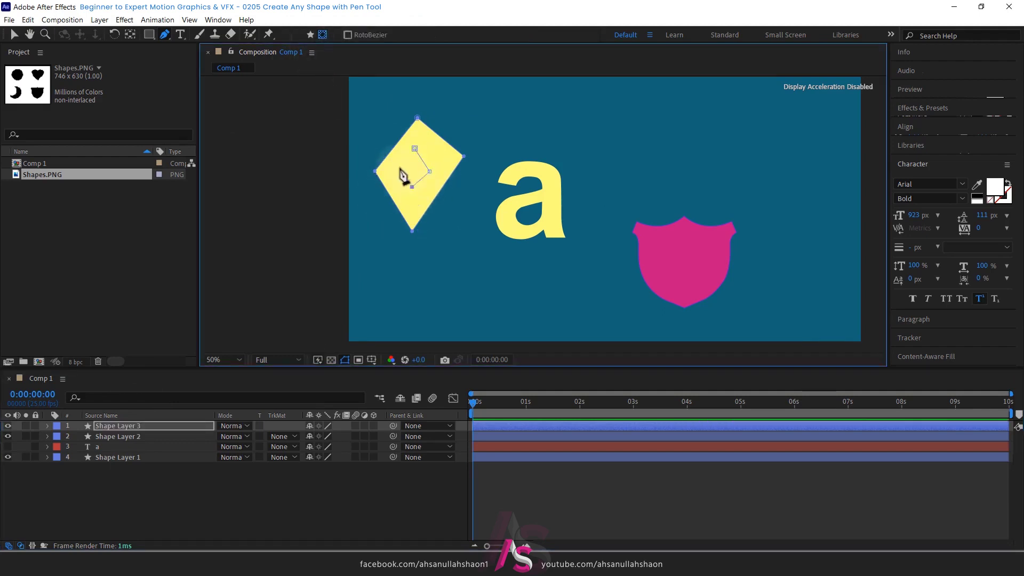
pyautogui.click(400, 167)
pyautogui.click(415, 149)
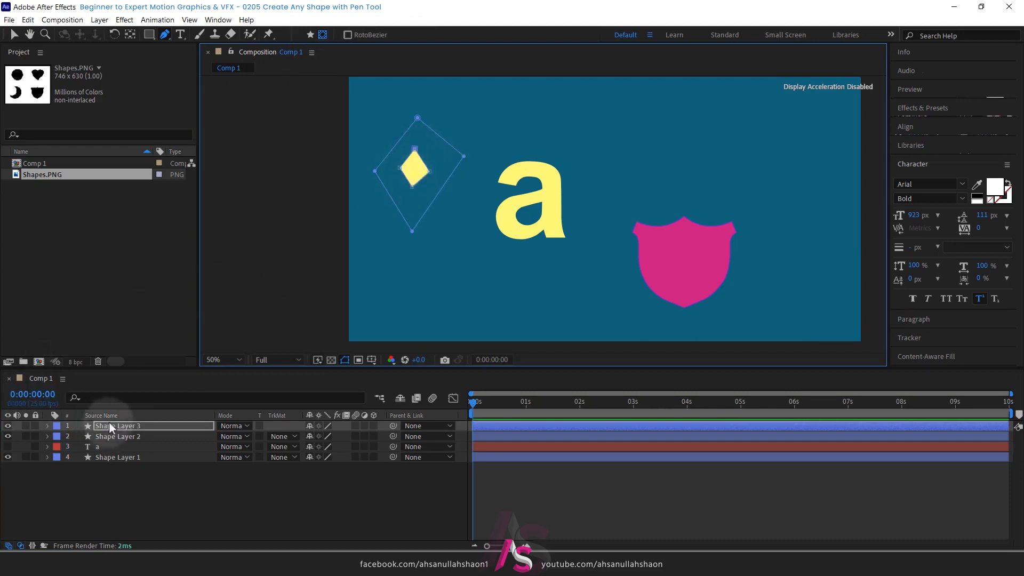
pyautogui.click(48, 426)
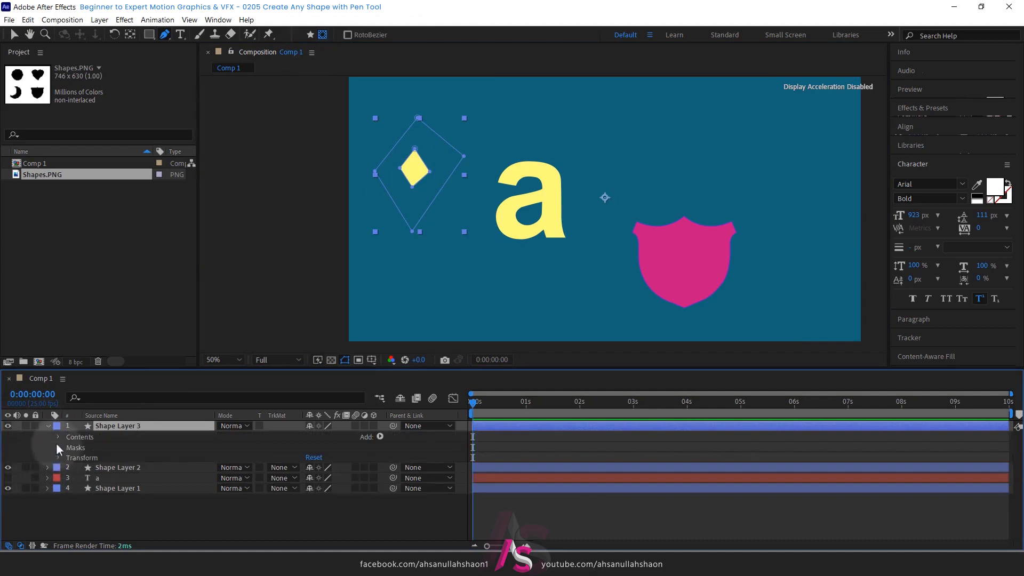
# Set Shape Layer 3's Mask 1 mode to Subtract, cutting a diamond-shaped hole
pyautogui.click(58, 447)
pyautogui.click(322, 457)
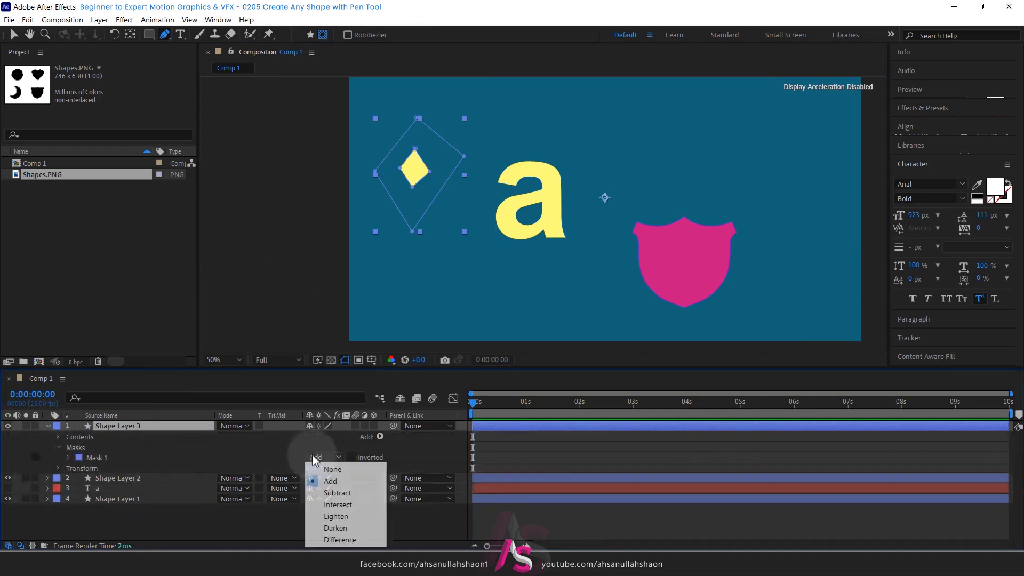
pyautogui.click(329, 492)
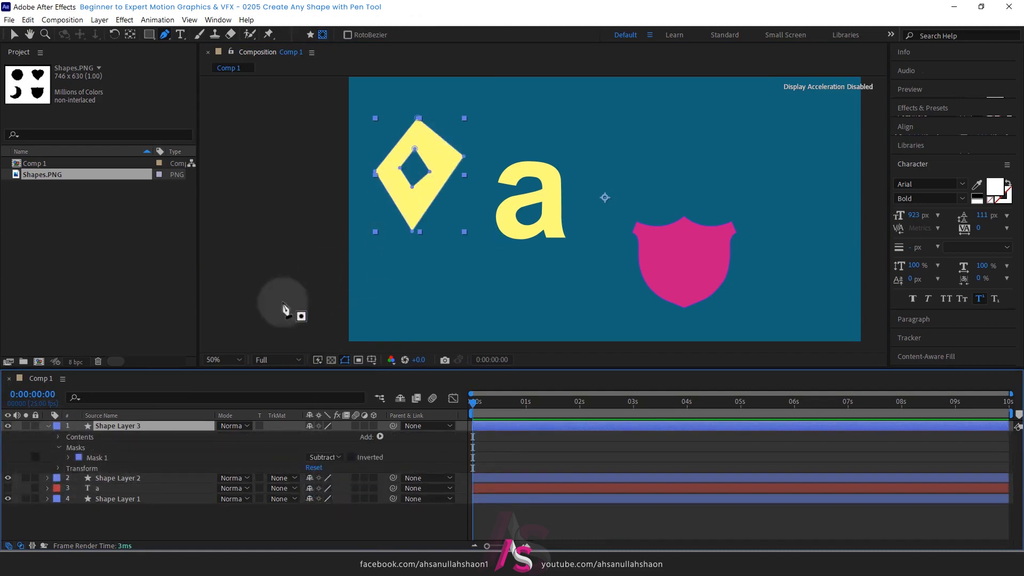
pyautogui.click(47, 426)
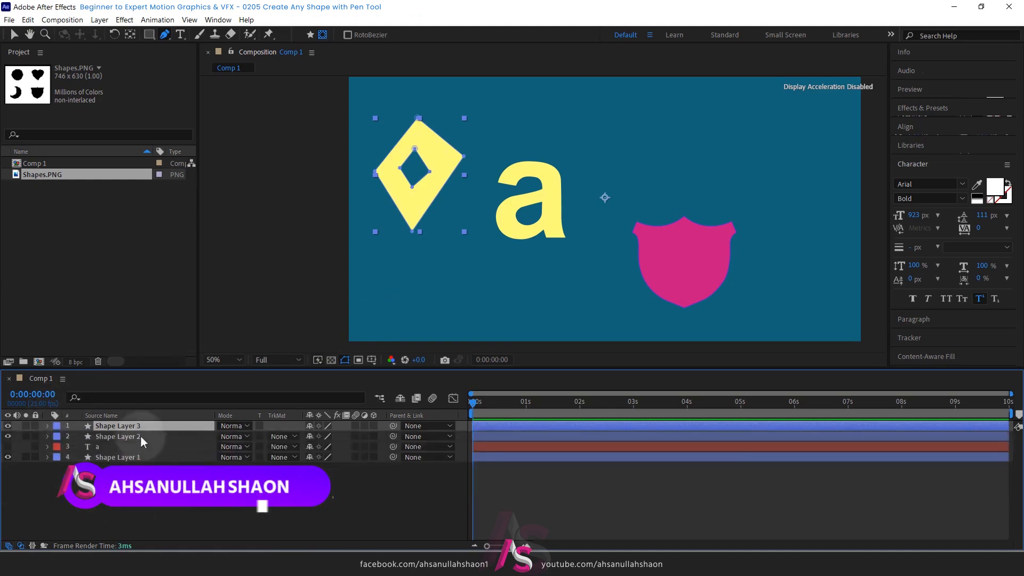
pyautogui.click(139, 474)
# With the Selection tool, move the diamond further toward the upper left
pyautogui.click(15, 34)
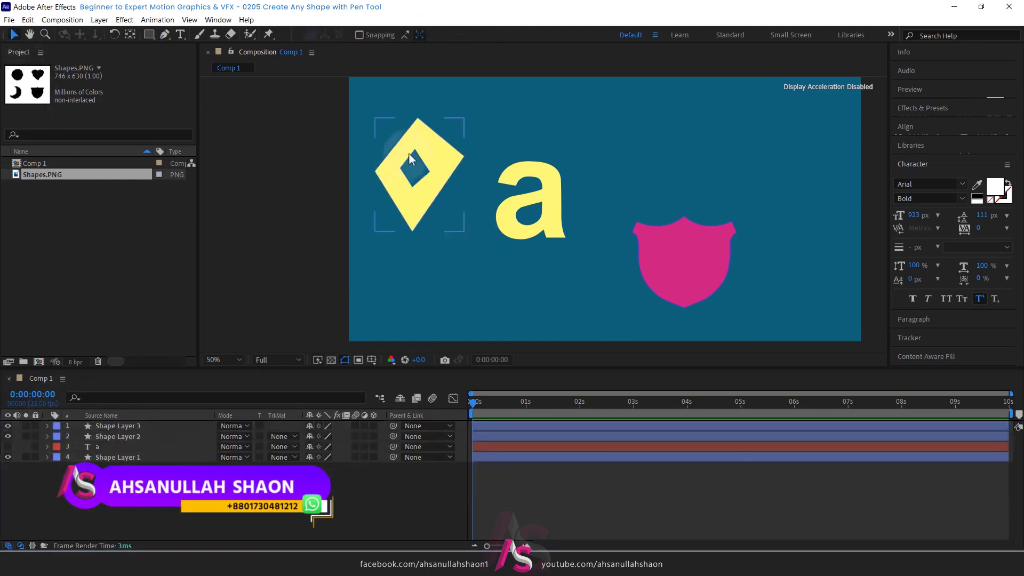
pyautogui.moveTo(410, 159)
pyautogui.mouseDown()
pyautogui.moveTo(656, 213)
pyautogui.moveTo(525, 184)
pyautogui.moveTo(448, 121)
pyautogui.mouseUp()
pyautogui.click(462, 271)
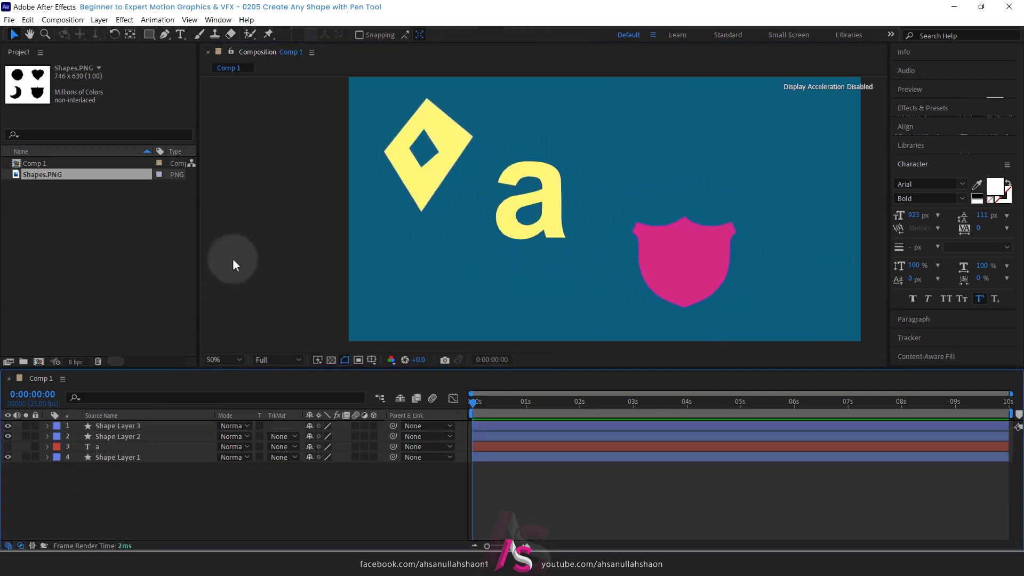